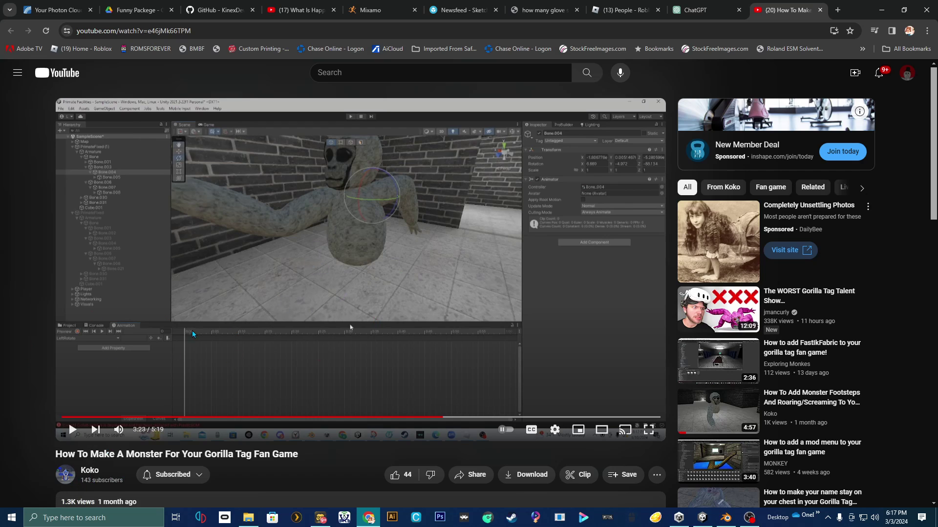
- Switch to Blender, select the monkey's armature and put it in Pose Mode
left_click(362, 520)
scroll(442, 248, "down", 3)
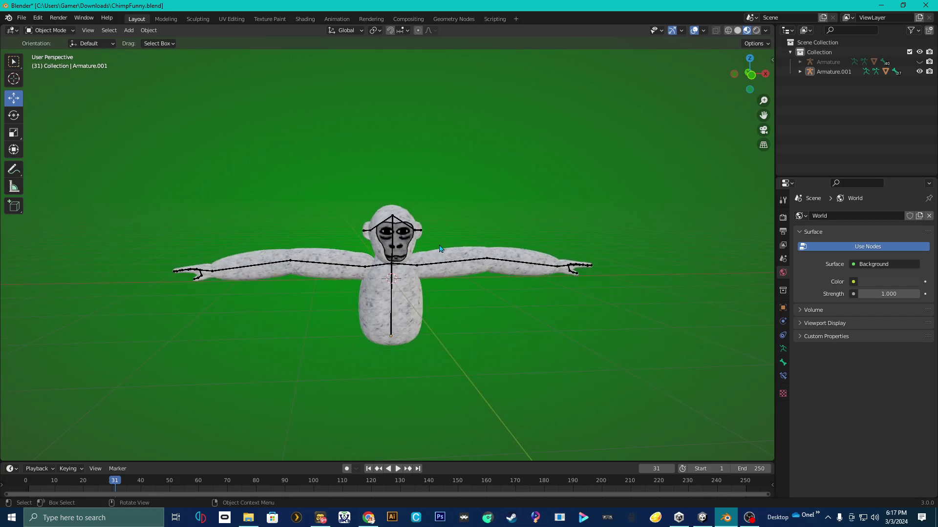
scroll(442, 248, "up", 3)
middle_click_drag(442, 248, 520, 330)
left_click(392, 253)
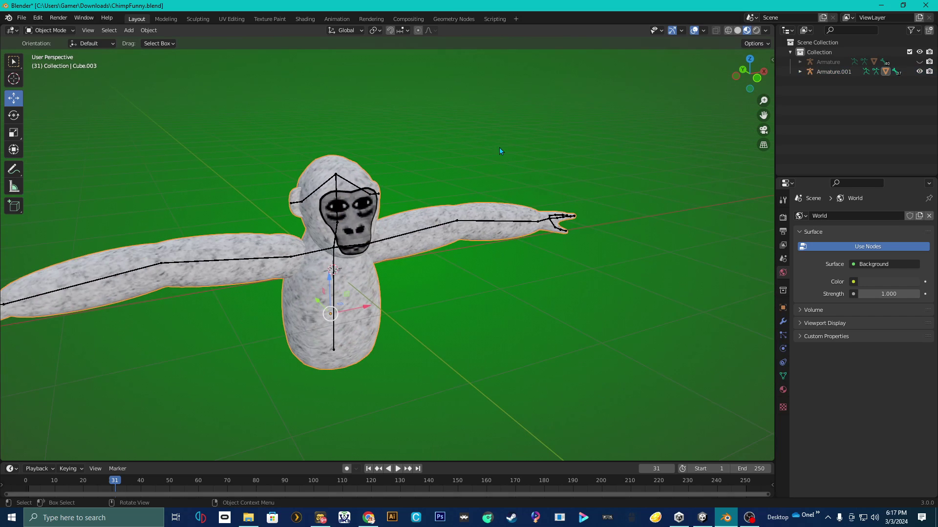
left_click(469, 217)
middle_click_drag(469, 217, 59, 60)
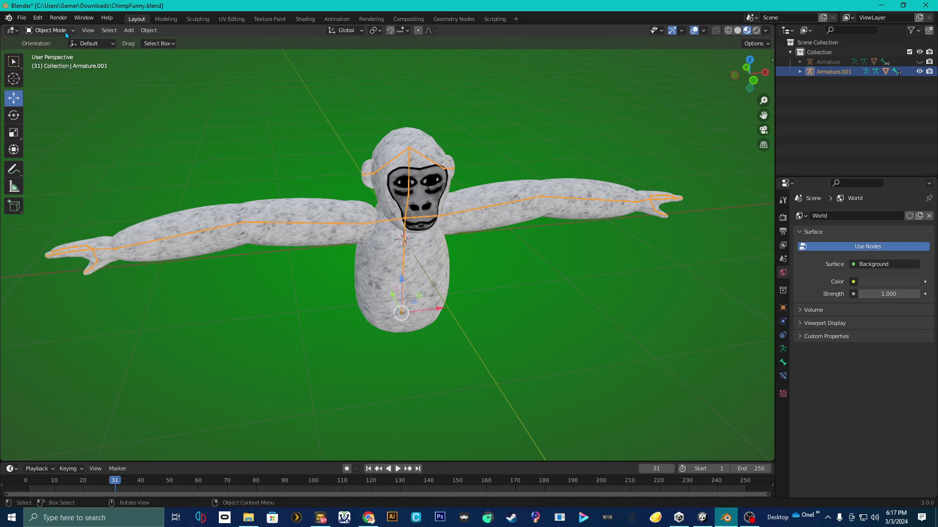
left_click(66, 32)
left_click(63, 66)
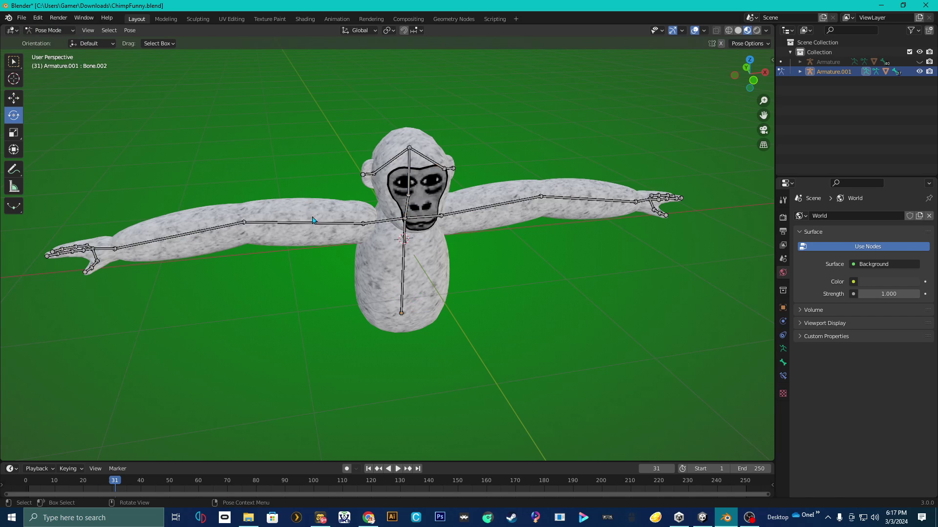
- Rotate the right upper arm bone in the front view so the arm hangs down beside the body
left_click(753, 80)
key("r")
left_click(336, 83)
scroll(336, 86, "down", 3)
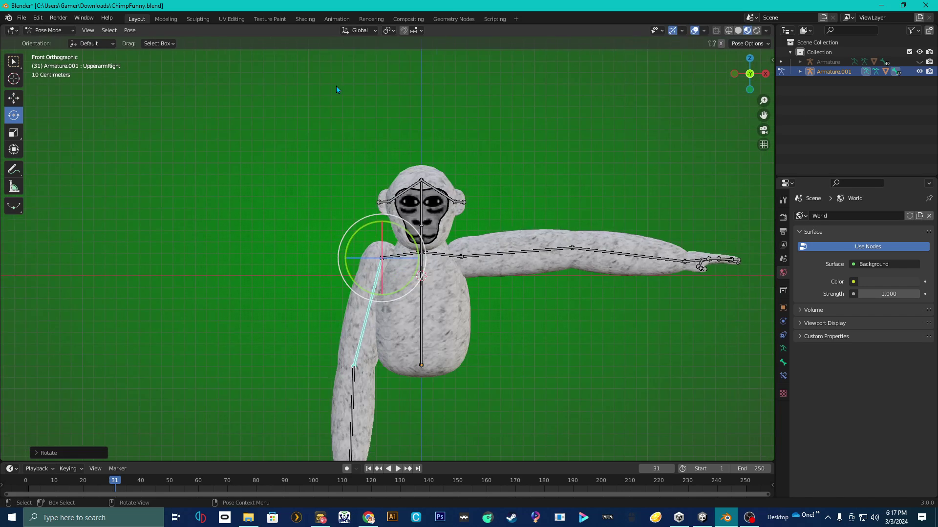
middle_click_drag(336, 86, 576, 191)
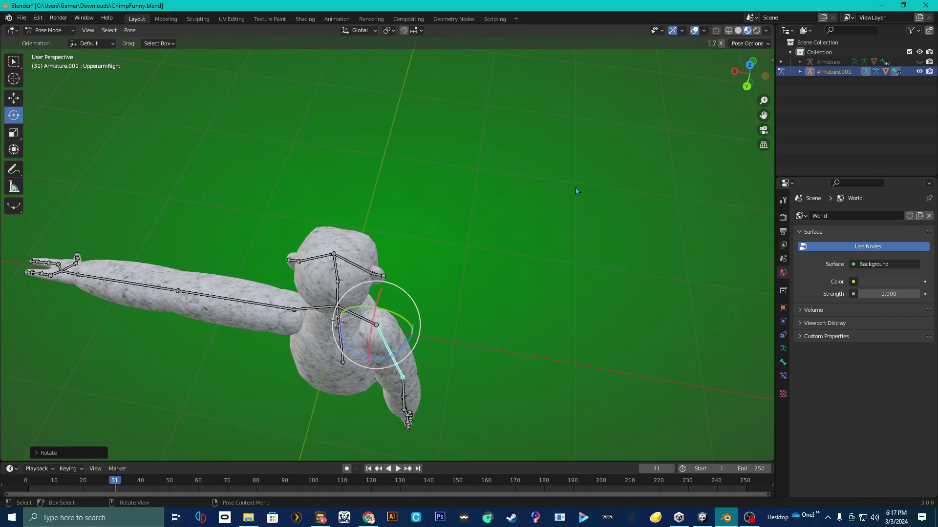
- Bend the right forearm forward at the elbow and swing the right upper arm forward until the forearm lies about horizontal
left_click(398, 403)
middle_click_drag(398, 403, 373, 260)
key("r")
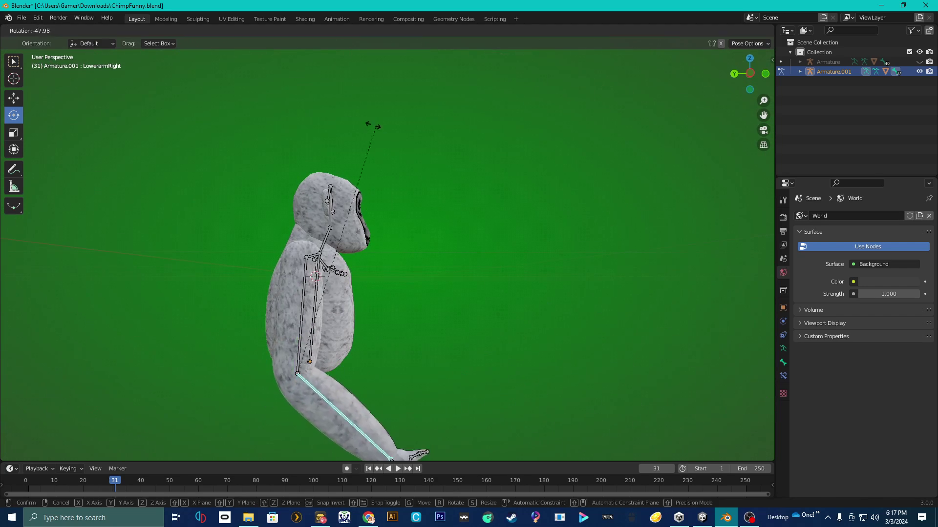
left_click(321, 112)
left_click(307, 287)
key("r")
left_click(443, 155)
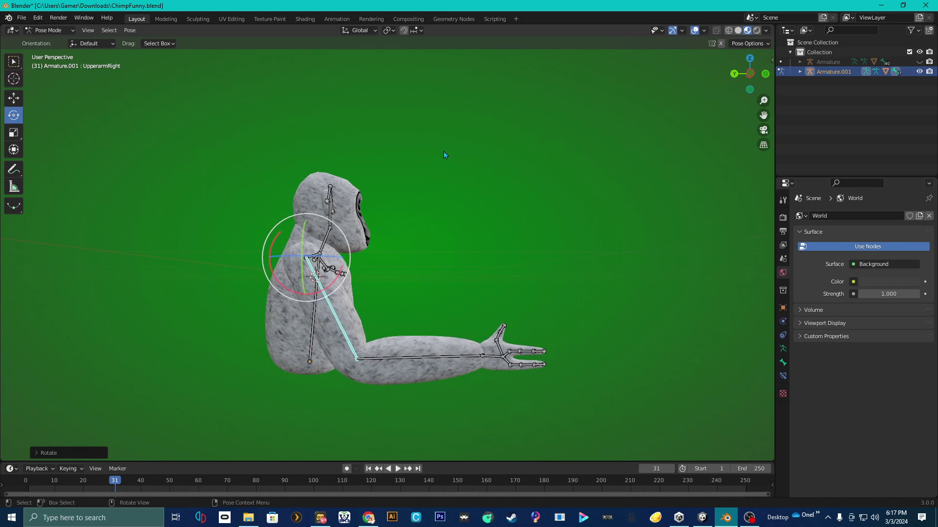
- Rotate the right hand bone about the wrist so the palm faces down
left_click(493, 361)
middle_click_drag(492, 361, 337, 376)
key("r")
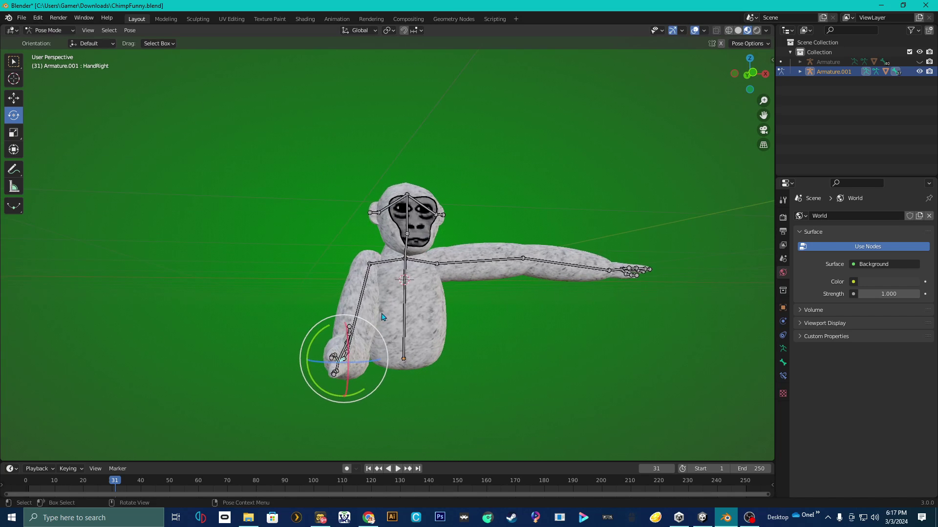
left_click(403, 405)
middle_click_drag(403, 416, 273, 406)
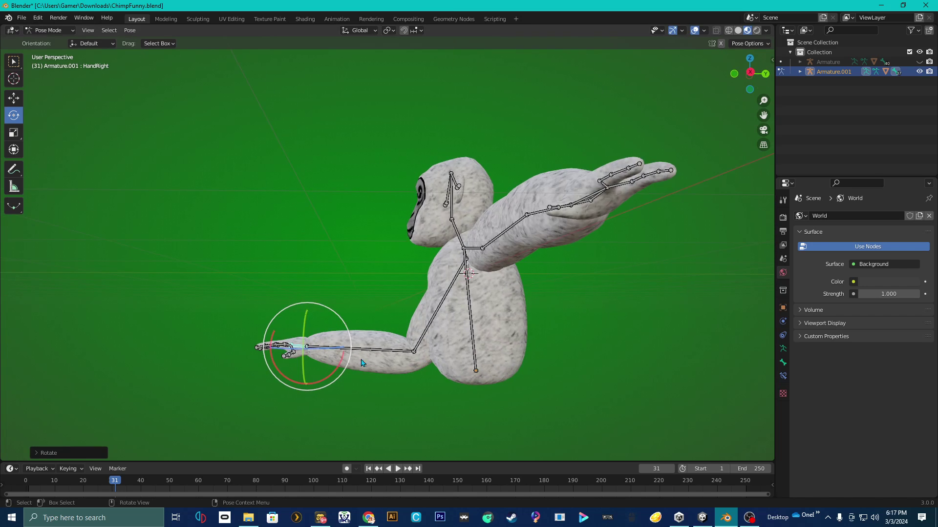
- Lower the right forearm slightly and rotate the right hand back to level
left_click(397, 351)
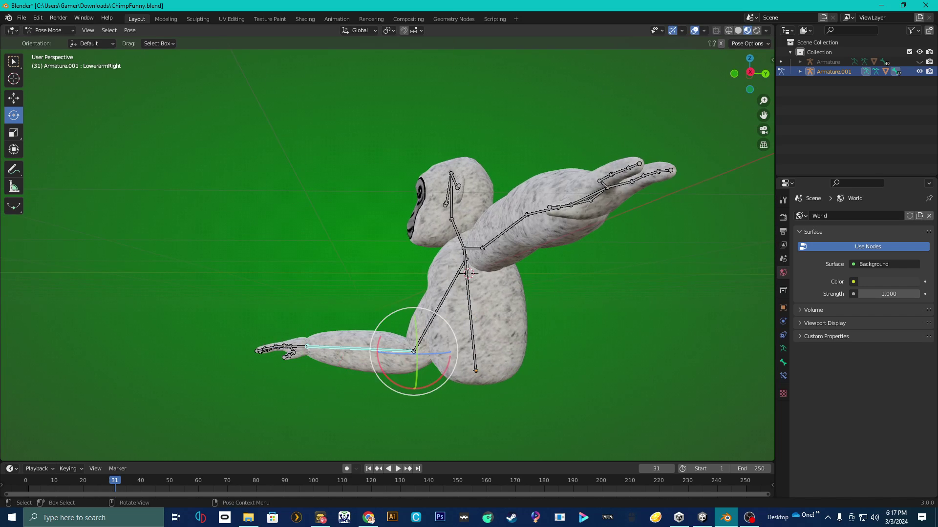
left_click_drag(398, 363, 402, 339)
left_click(303, 375)
key("r")
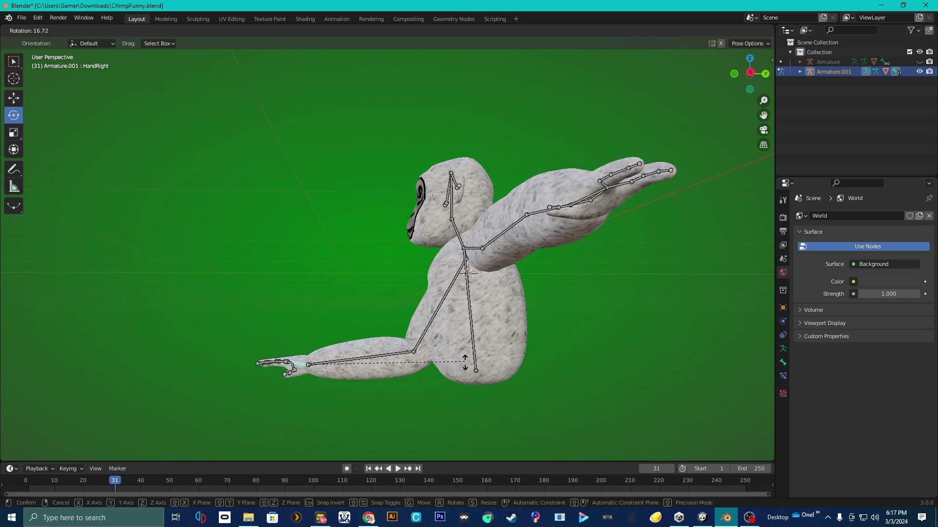
left_click(465, 361)
- Rotate the right upper arm slightly further forward from the shoulder
middle_click_drag(466, 371, 563, 386)
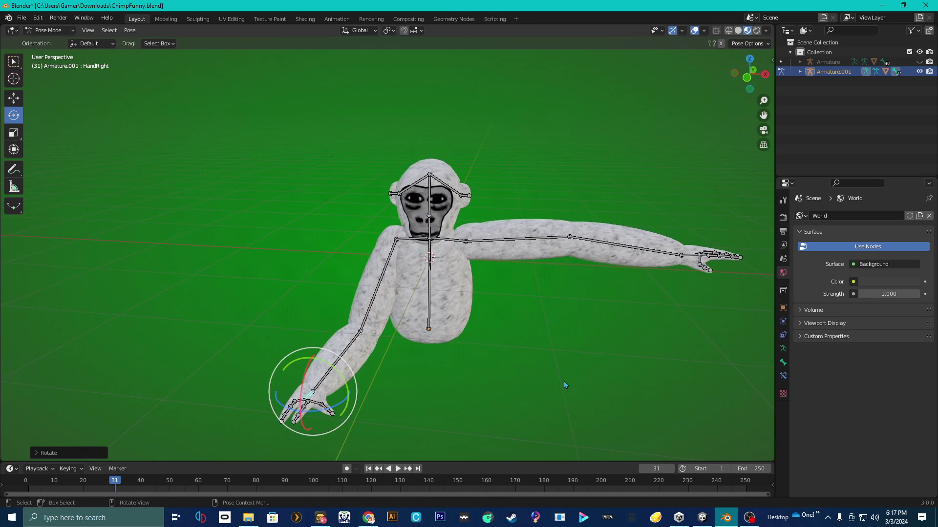
left_click(397, 287)
middle_click_drag(393, 282, 544, 245)
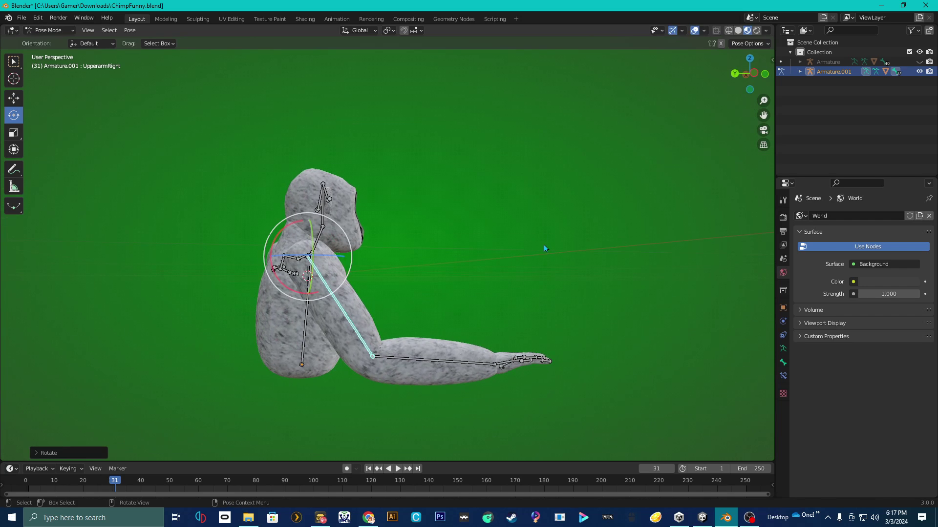
- Rotate the left upper arm down beside the body and behind it, and bend the left forearm downward at the elbow
middle_click_drag(591, 178, 481, 196)
left_click(496, 215)
left_click(450, 287)
middle_click_drag(450, 287, 425, 274)
left_click_drag(424, 273, 467, 365)
middle_click_drag(468, 365, 490, 120)
left_click(464, 313)
left_click_drag(464, 313, 537, 401)
- Rotate the left hand bone from several views until the hand lies flat and points forward
left_click(387, 384)
middle_click_drag(411, 364, 522, 285)
key("r")
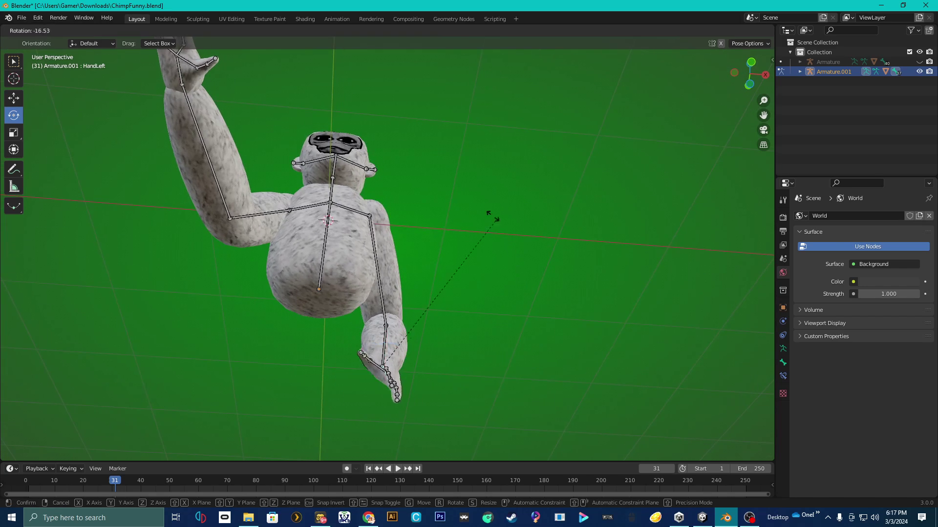
left_click(425, 146)
middle_click_drag(425, 146, 387, 384)
key("r")
left_click(433, 318)
key("r")
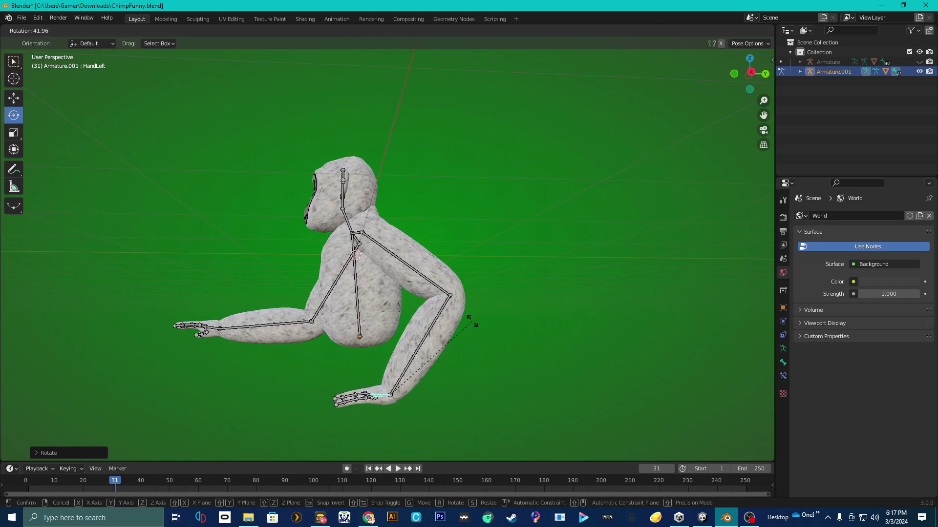
left_click(473, 323)
middle_click_drag(473, 322, 447, 342)
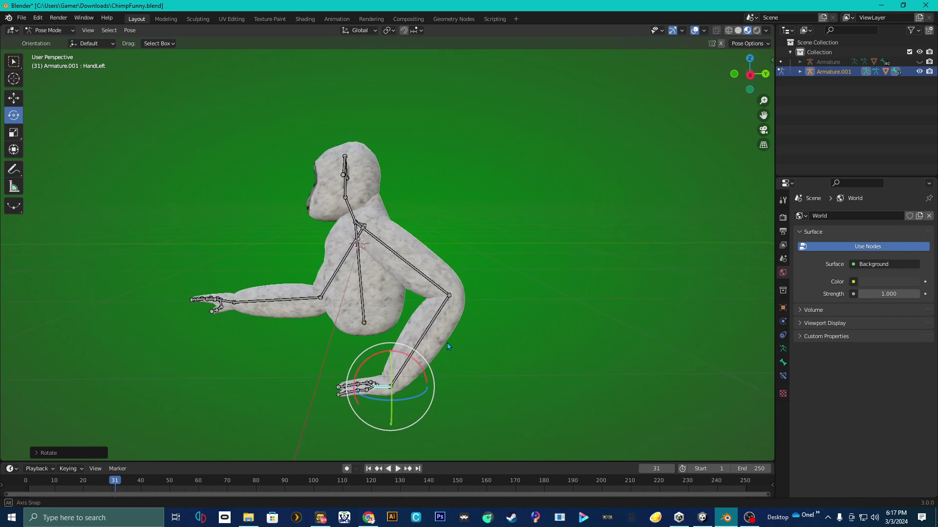
- Raise the left upper arm further behind the body and rotate the left forearm until it hangs nearly vertical
left_click(434, 283)
key("r")
left_click(537, 205)
left_click(480, 279)
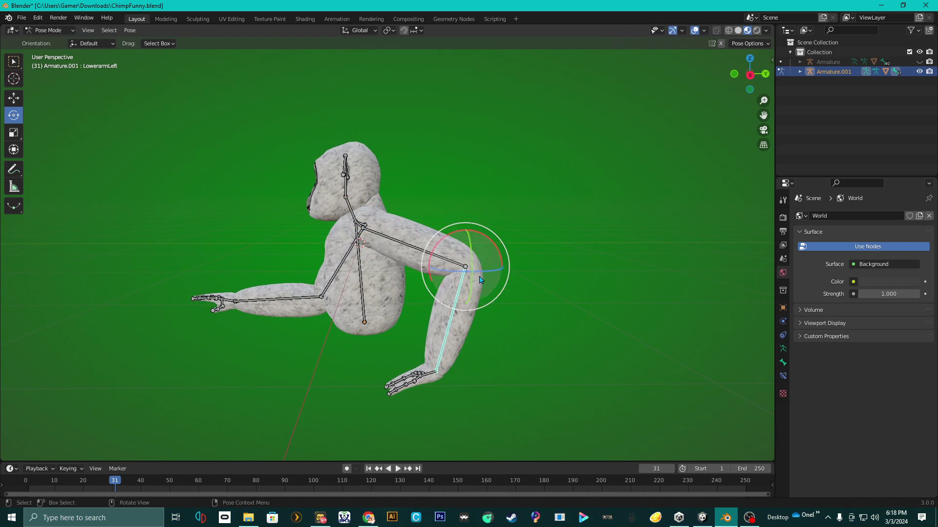
key("r")
left_click(489, 268)
key("r")
left_click(550, 315)
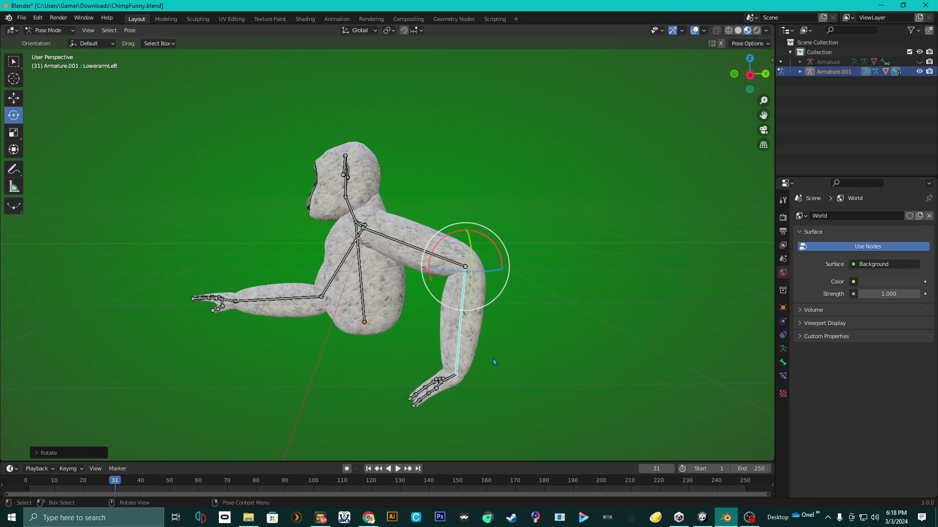
- Tilt the left hand upward at the wrist so it sits closer to level
left_click(448, 386)
key("r")
left_click(586, 348)
middle_click_drag(584, 349, 719, 322)
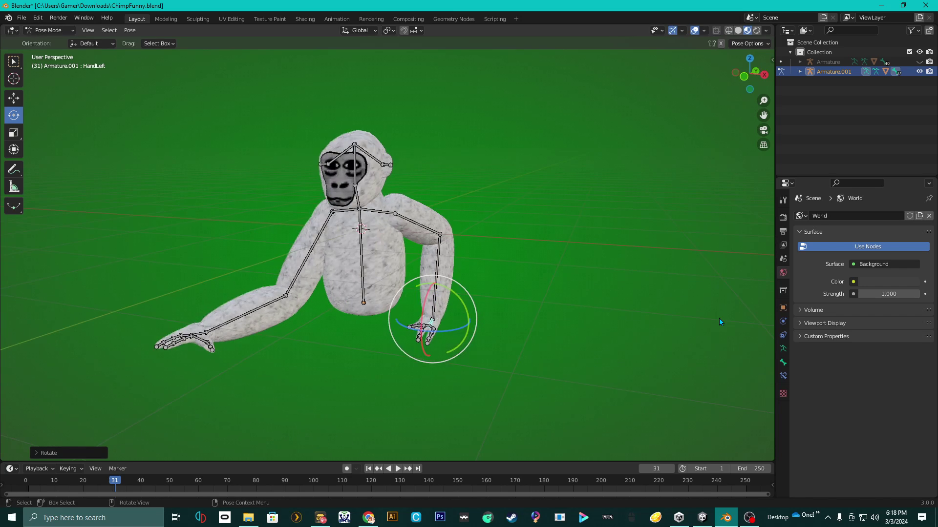
- Rotate the left upper arm up until it extends about horizontally behind the body
left_click(510, 145)
middle_click_drag(510, 145, 483, 176)
left_click(477, 229)
middle_click_drag(477, 230, 331, 313)
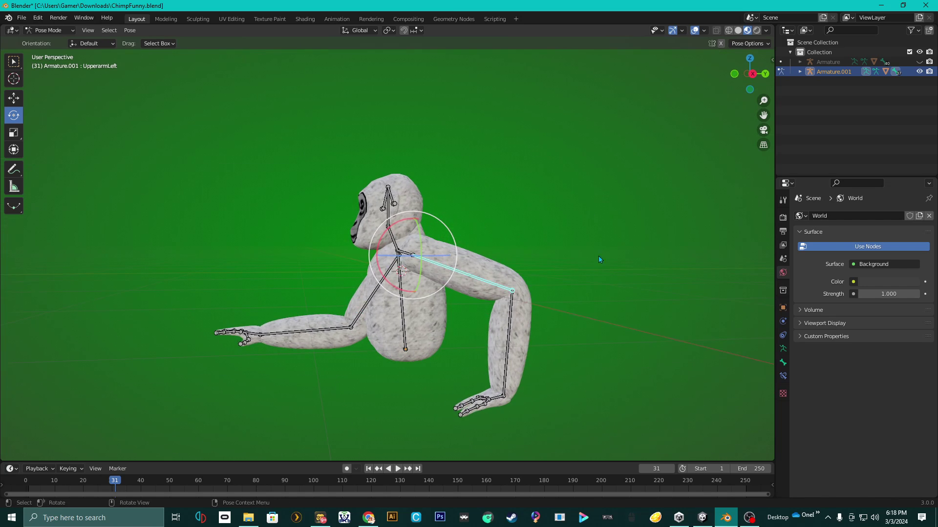
key("r")
left_click(591, 185)
- Rotate the left forearm so it slopes slightly backward below the elbow, and level the left hand
left_click(512, 312)
key("r")
left_click(606, 312)
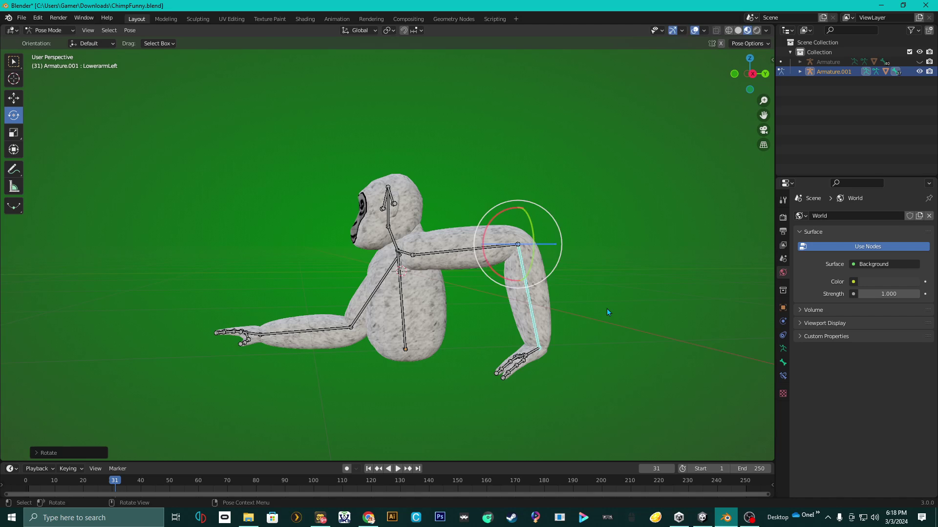
left_click(526, 364)
key("r")
middle_click_drag(619, 321, 616, 283)
left_click(628, 325)
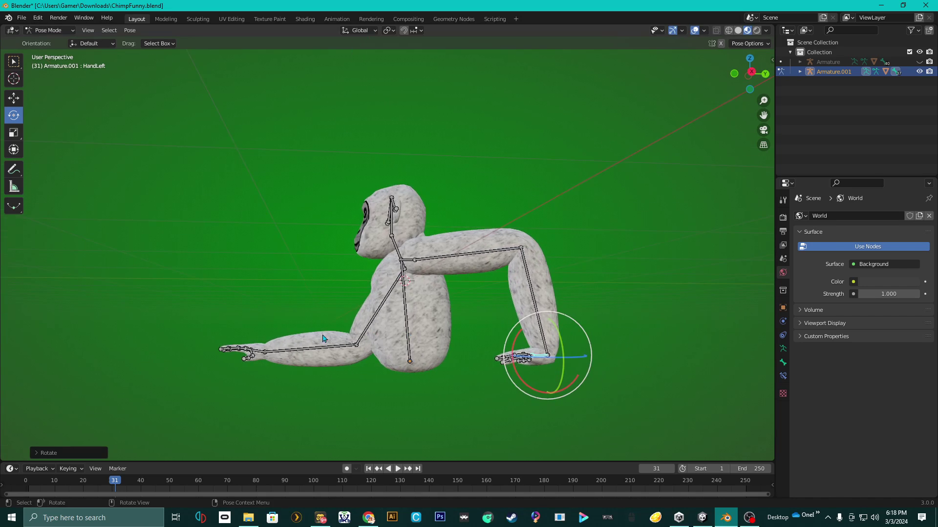
- Rotate the right upper arm slightly to lower the outstretched right arm
left_click(595, 247)
left_click_drag(454, 271, 452, 280)
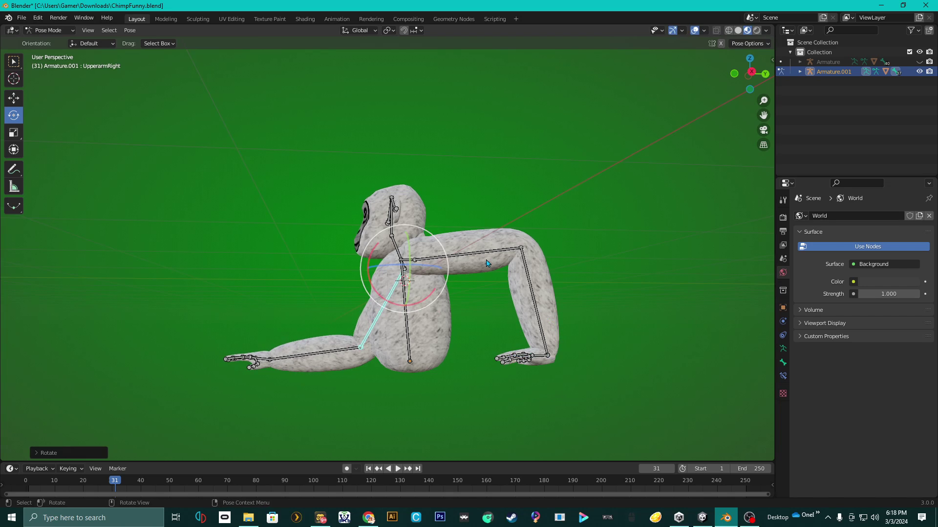
left_click(318, 346)
middle_click_drag(294, 340, 501, 372)
- Enlarge the timeline area and set the current frame to 0
left_click_drag(438, 463, 463, 369)
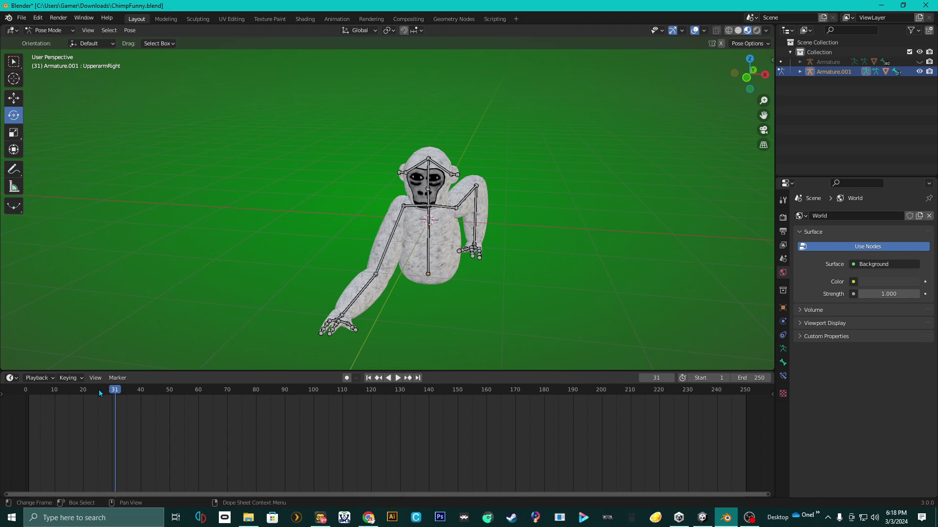
scroll(195, 437, "up", 5)
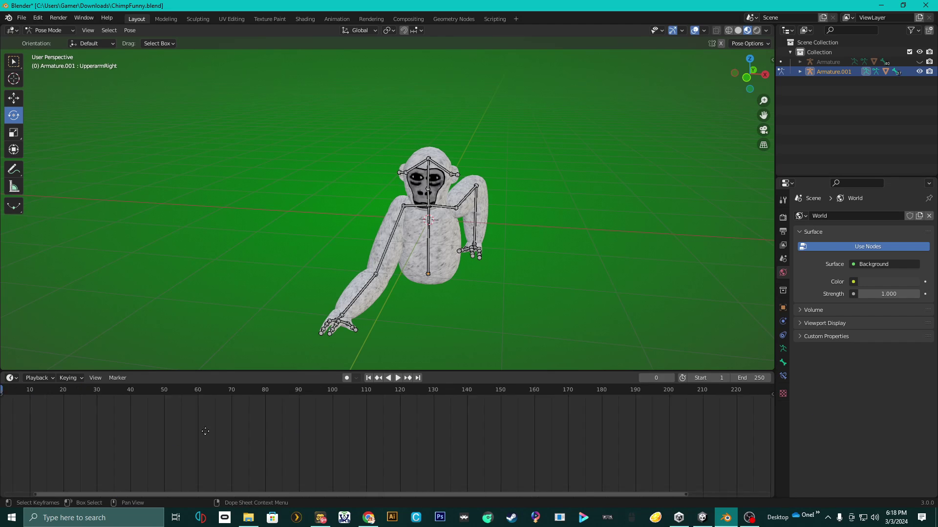
middle_click_drag(204, 435, 174, 409)
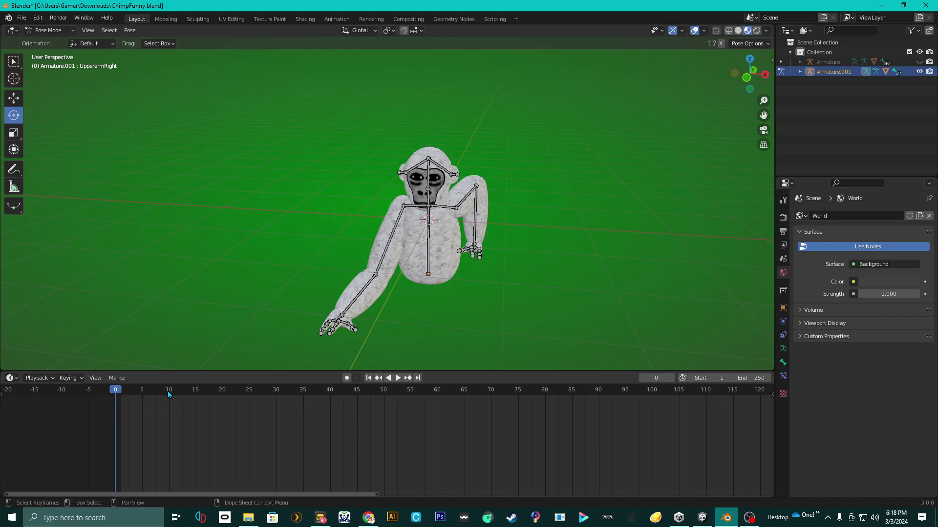
scroll(391, 299, "up", 3)
scroll(292, 411, "down", 4)
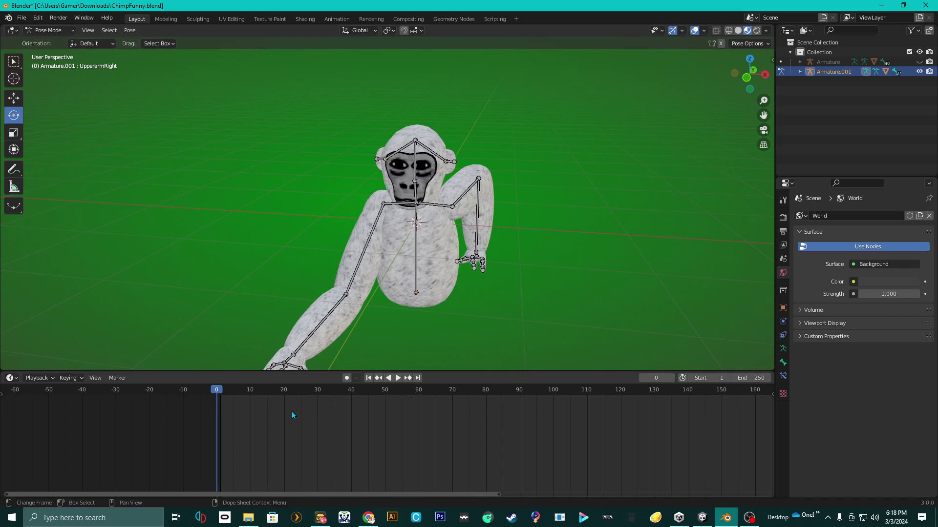
scroll(256, 393, "up", 4)
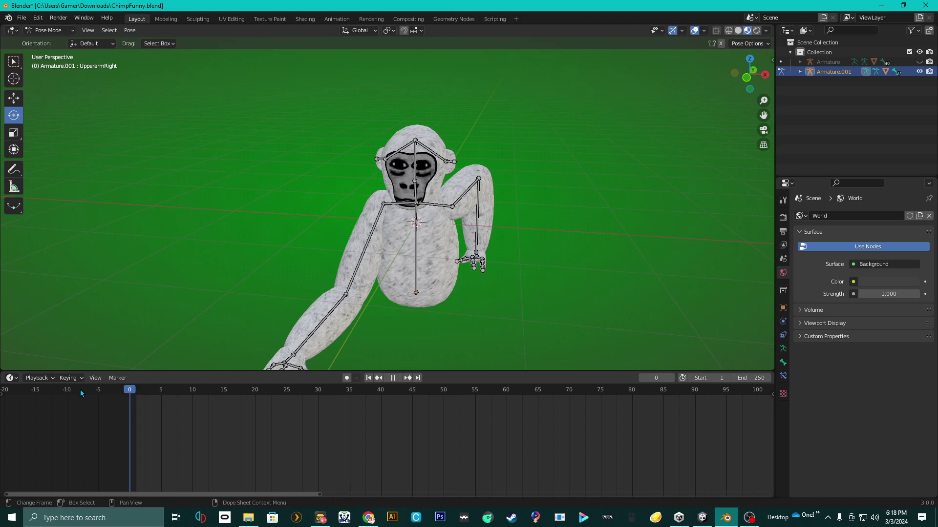
scroll(498, 253, "down", 1)
- Tilt the left hand slightly downward at the wrist
middle_click_drag(497, 253, 303, 190)
left_click(574, 309)
middle_click_drag(588, 258, 572, 285)
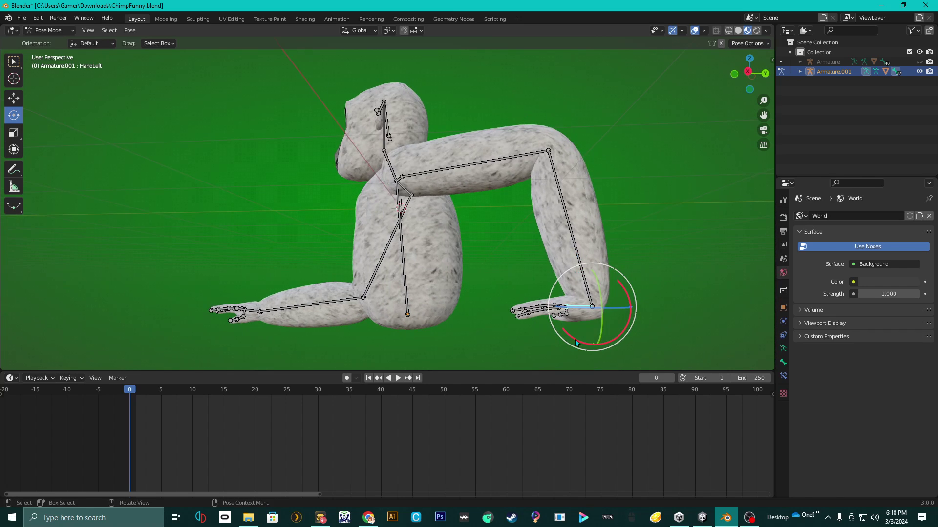
left_click_drag(576, 342, 566, 332)
middle_click_drag(567, 332, 523, 307)
- Select all bones and insert a Location, Rotation & Scale keyframe at frame 0
key("a")
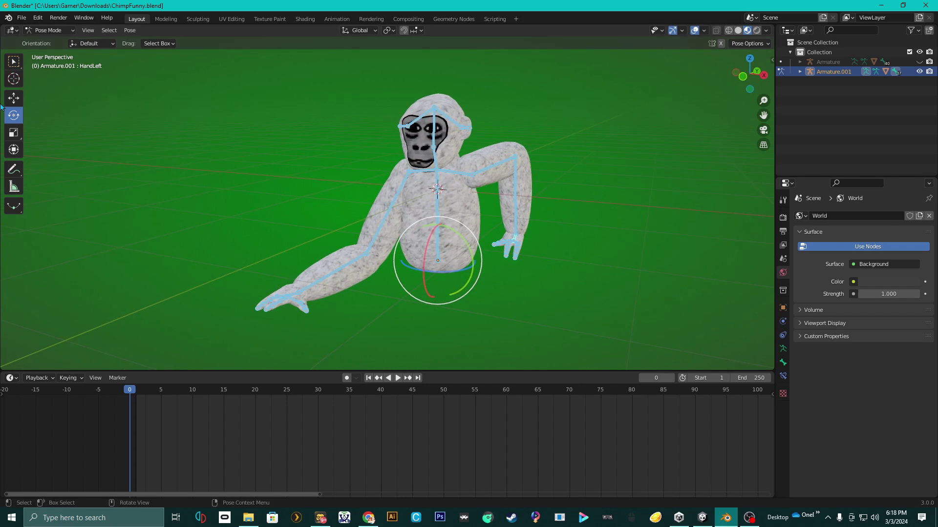
middle_click_drag(297, 255, 492, 332)
key("i")
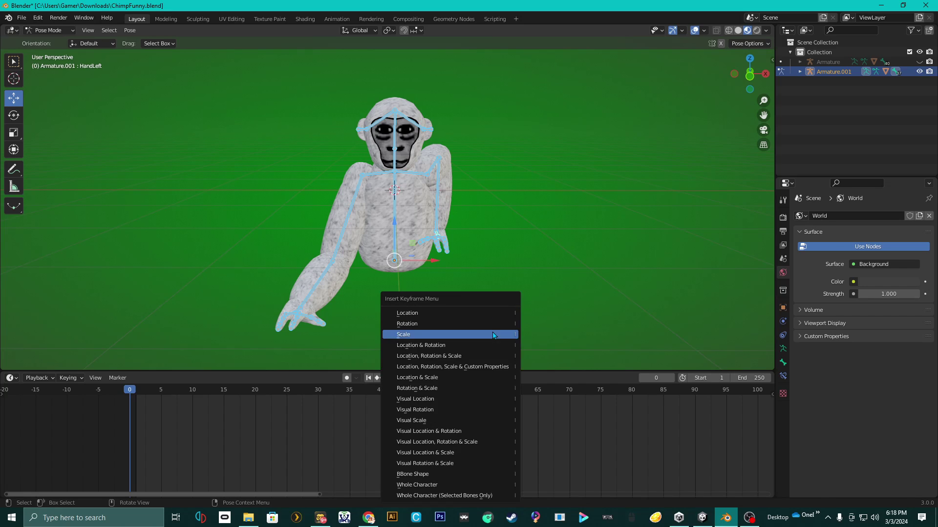
left_click(463, 357)
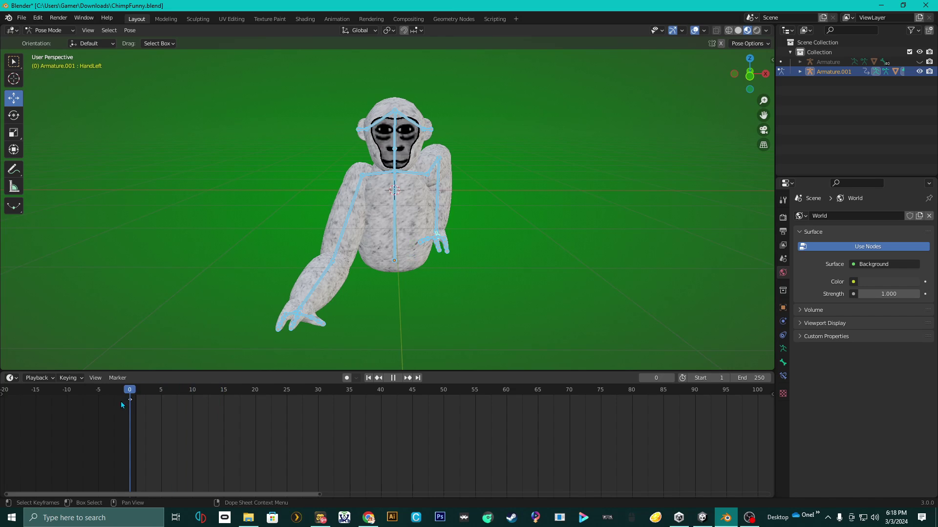
- Set the current frame to 5 and rotate the left upper arm about 46° downward behind the body
key("space")
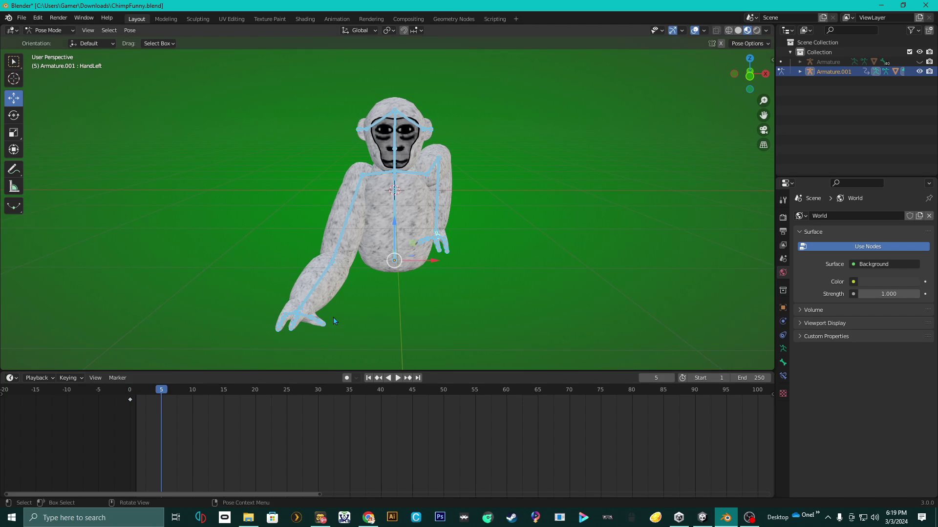
middle_click_drag(333, 321, 396, 221)
left_click(479, 189)
middle_click_drag(479, 189, 600, 190)
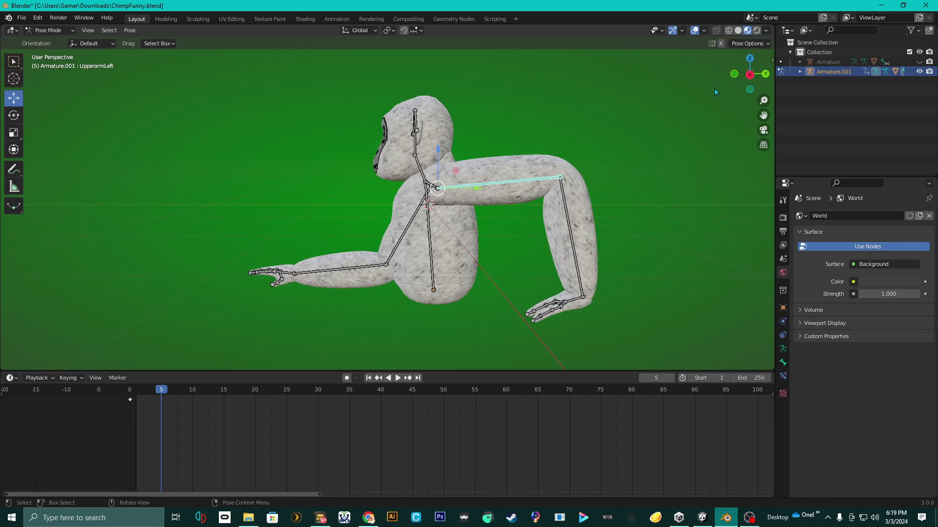
left_click(747, 75)
key("r")
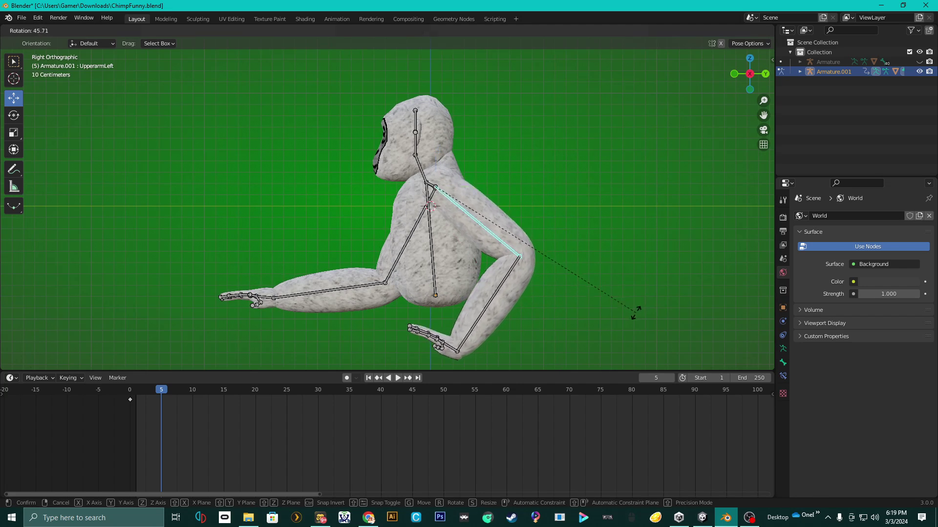
left_click(507, 293)
- Rotate the left forearm forward alongside the lower torso and tilt the left hand down at the wrist
left_click(506, 293)
key("r")
left_click(586, 288)
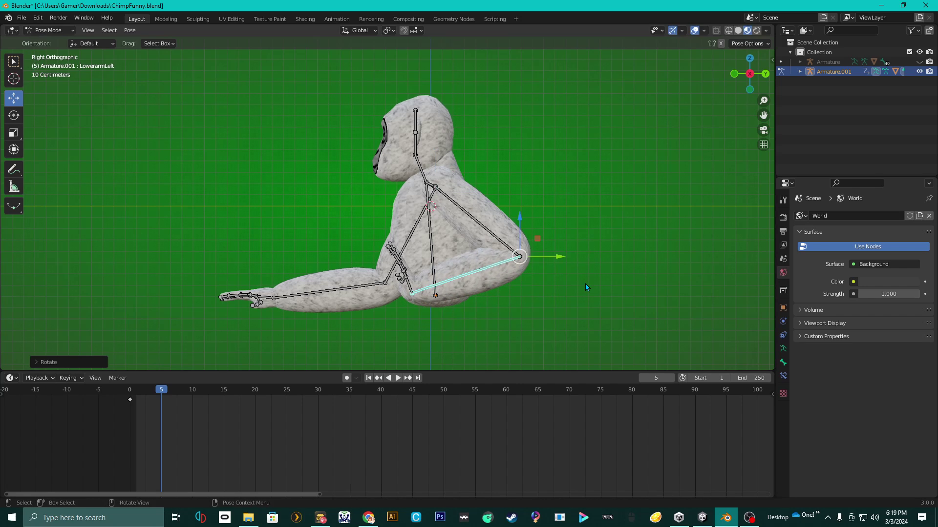
left_click(407, 277)
key("r")
left_click(494, 160)
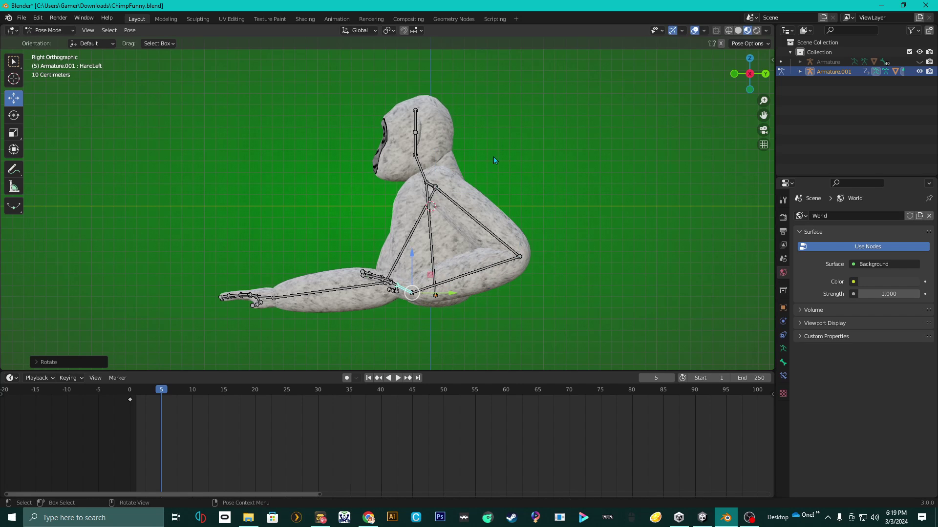
- Fine-tune the left upper arm and hand rotations so the forearm lies nearly level beside the torso
left_click(482, 217)
key("r")
left_click(393, 280)
key("r")
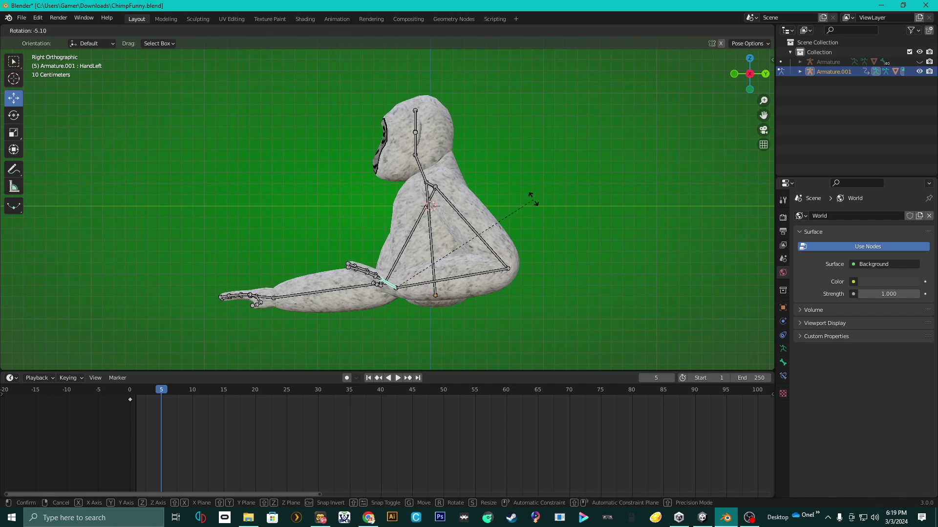
left_click(525, 177)
scroll(469, 216, "up", 1)
left_click(494, 239)
key("r")
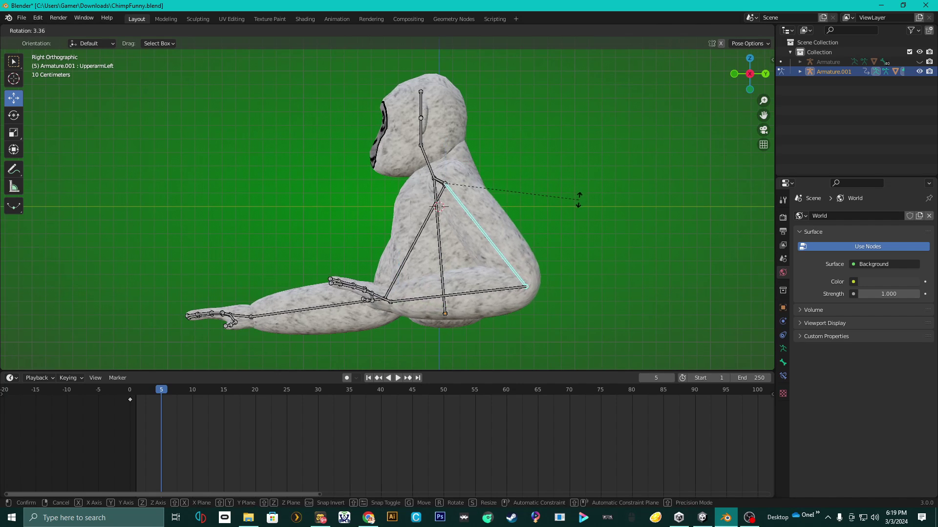
left_click(499, 254)
- Swing the right upper arm back from its forward reach and rotate the right forearm to point forward below the torso
left_click(506, 287)
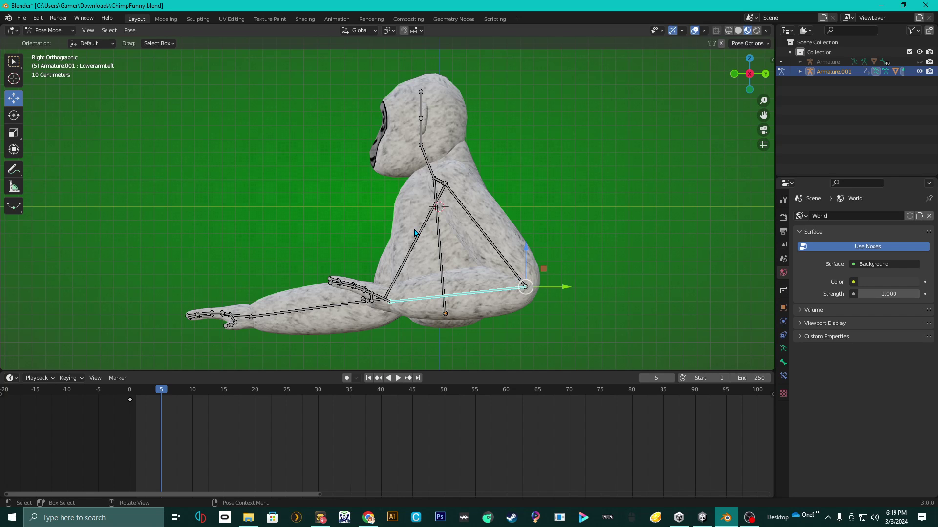
key("r")
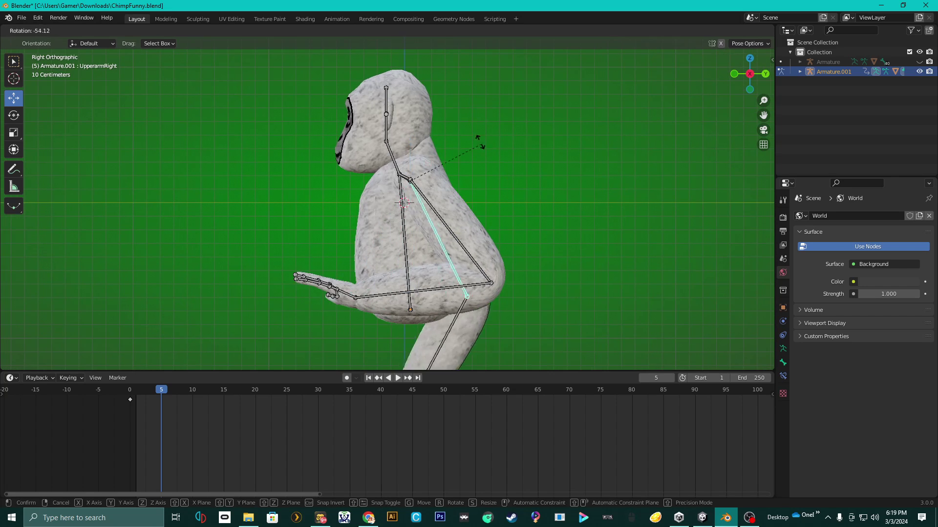
left_click(516, 189)
key("r")
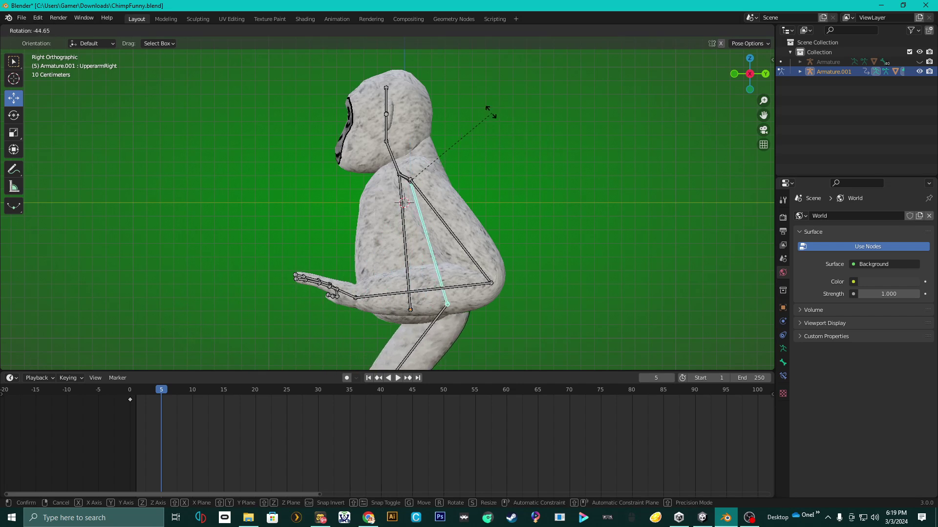
left_click(470, 114)
left_click(454, 346)
key("r")
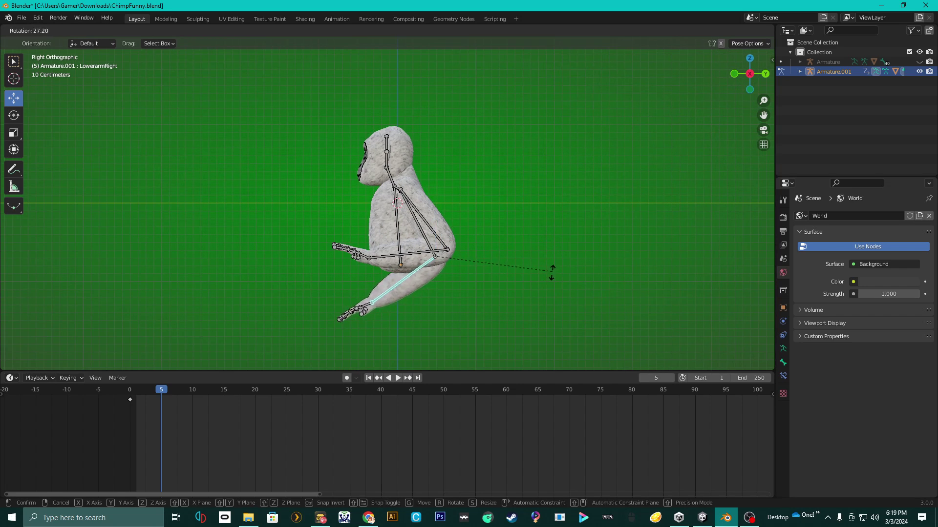
left_click(532, 332)
- Rotate the right upper arm further back in line with the left one and adjust the right forearm's angle
left_click(416, 224)
key("r")
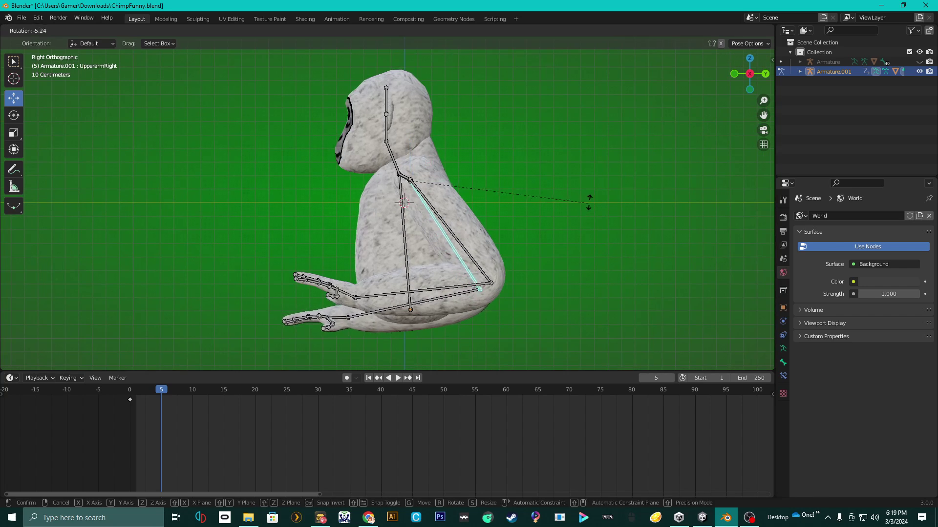
left_click(606, 195)
left_click(397, 309)
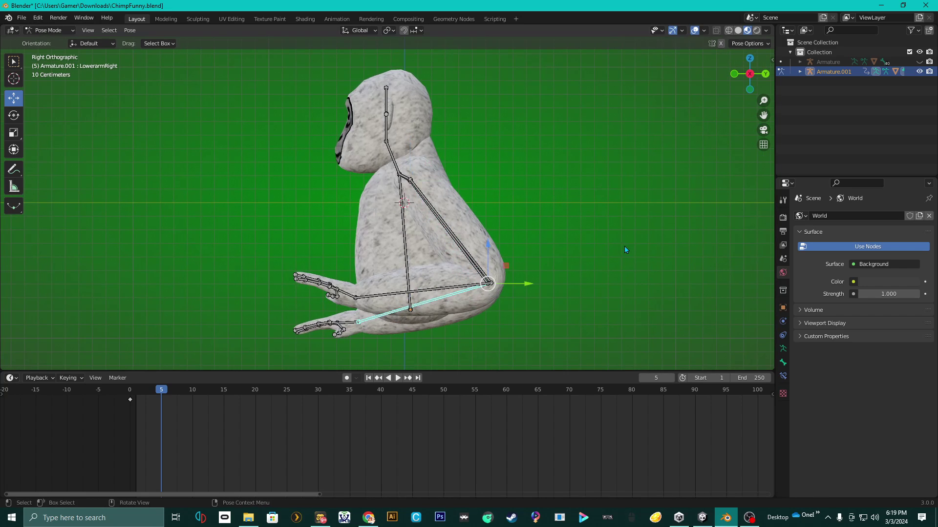
key("r")
left_click(620, 248)
- Tilt the right hand slightly at the wrist and lower the right forearm by about 3°
left_click(445, 298)
key("r")
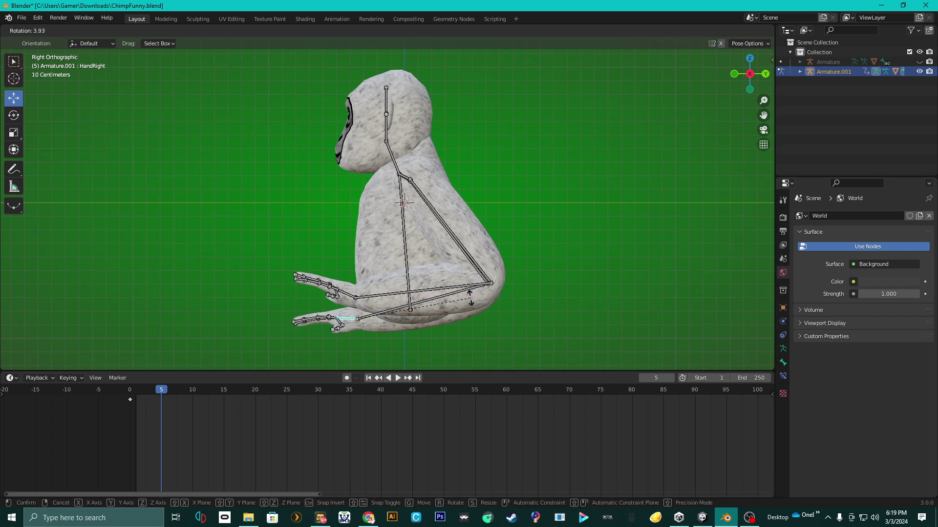
left_click(468, 294)
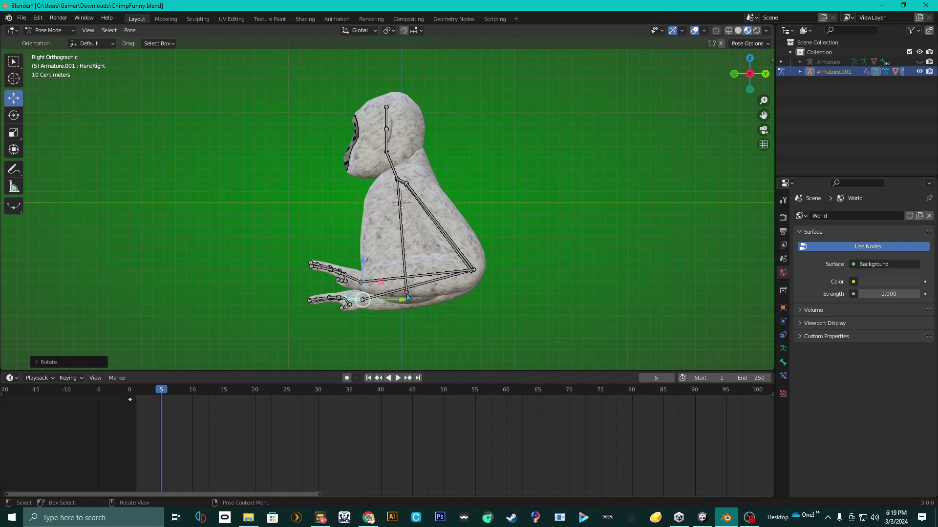
left_click(452, 281)
key("r")
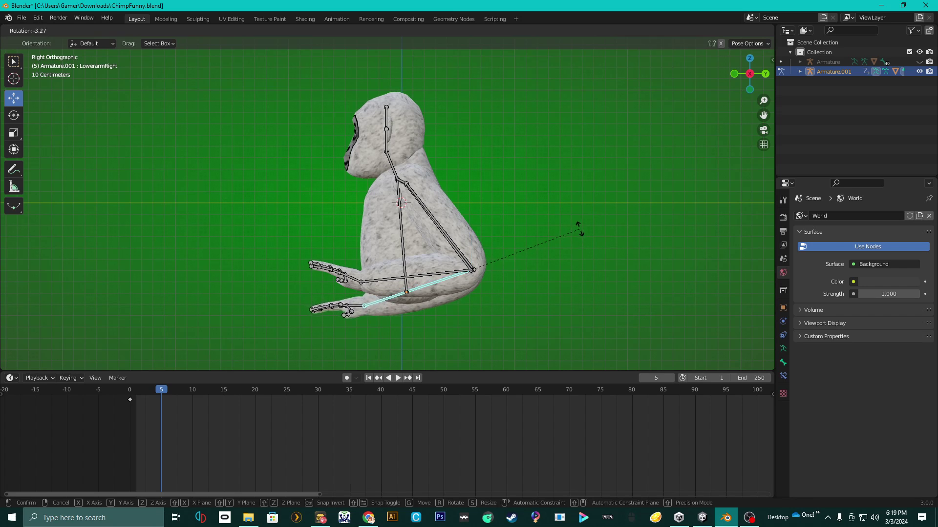
left_click(580, 226)
- Select all bones and insert a keyframe for the pose at frame 5
middle_click_drag(580, 226, 233, 445)
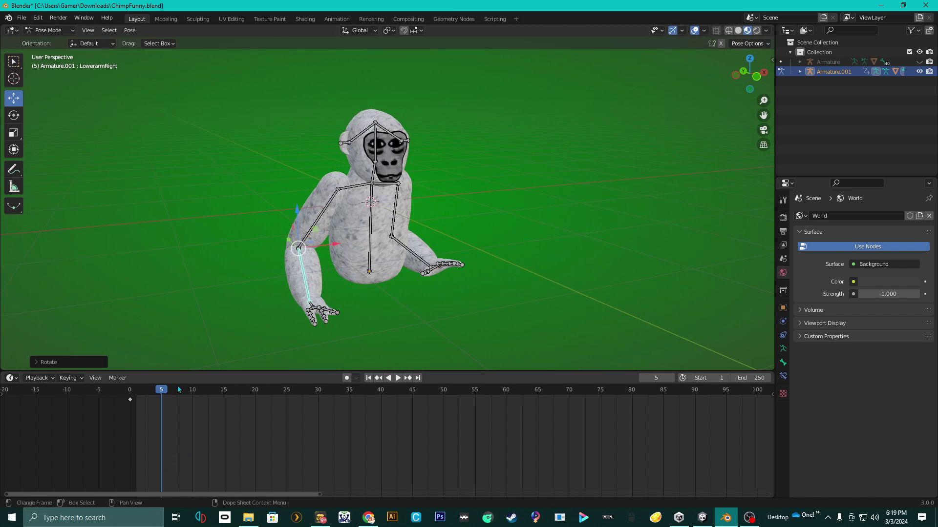
middle_click_drag(413, 247, 342, 252)
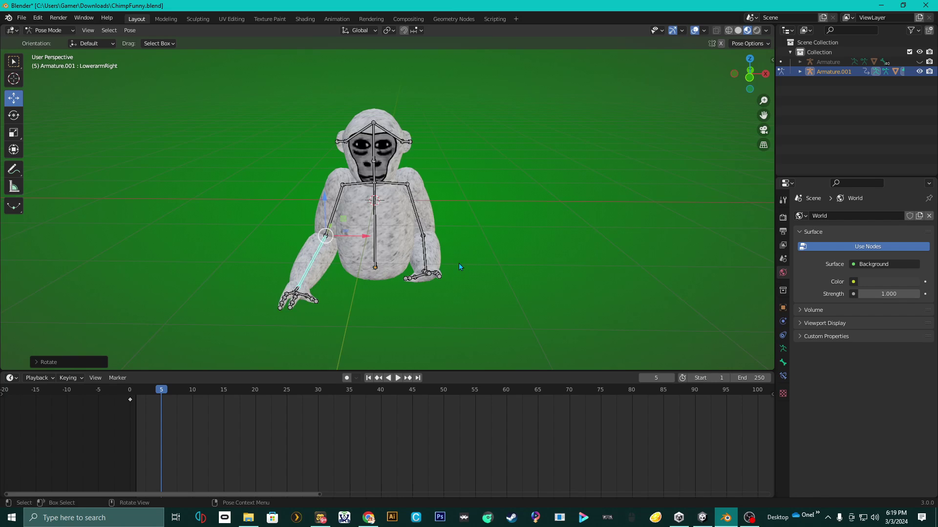
key("a")
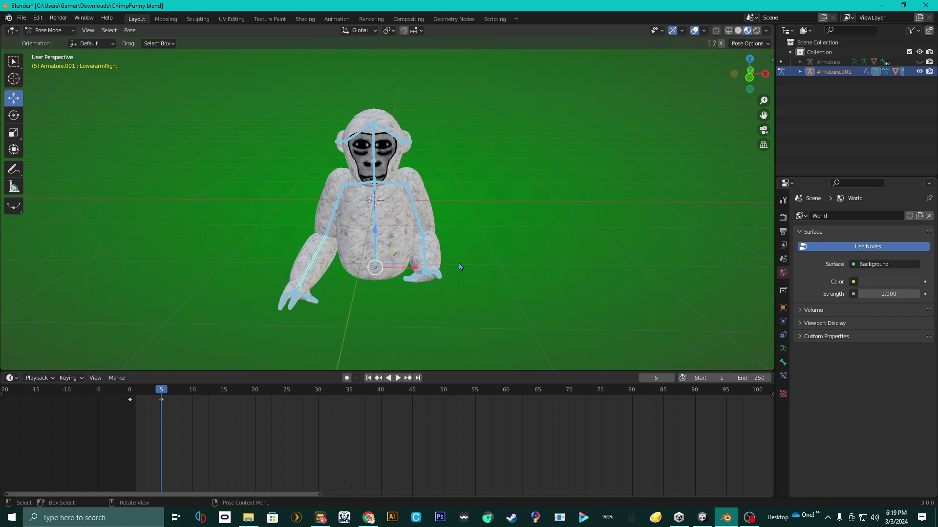
key("i")
left_click(459, 263)
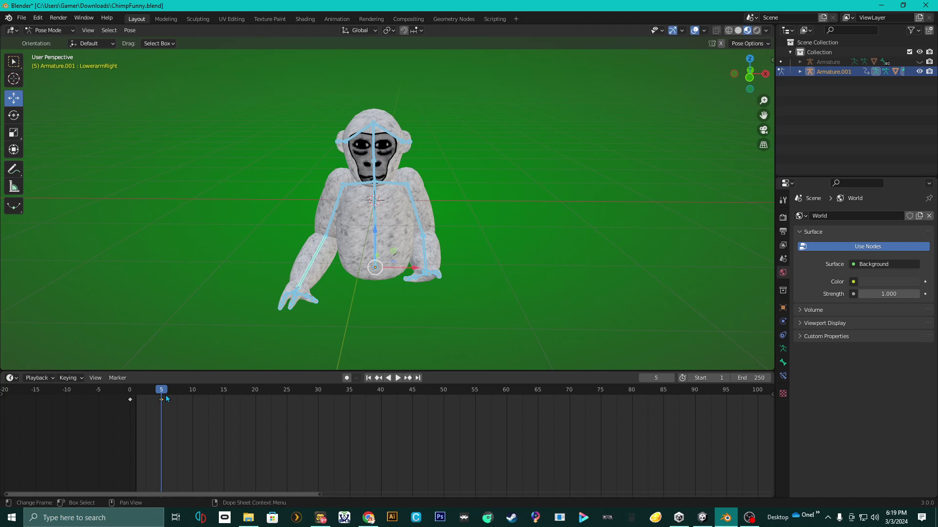
- Set the current frame to 10 and raise the right upper arm to about horizontal behind the body in the right side view
middle_click_drag(354, 312, 241, 341)
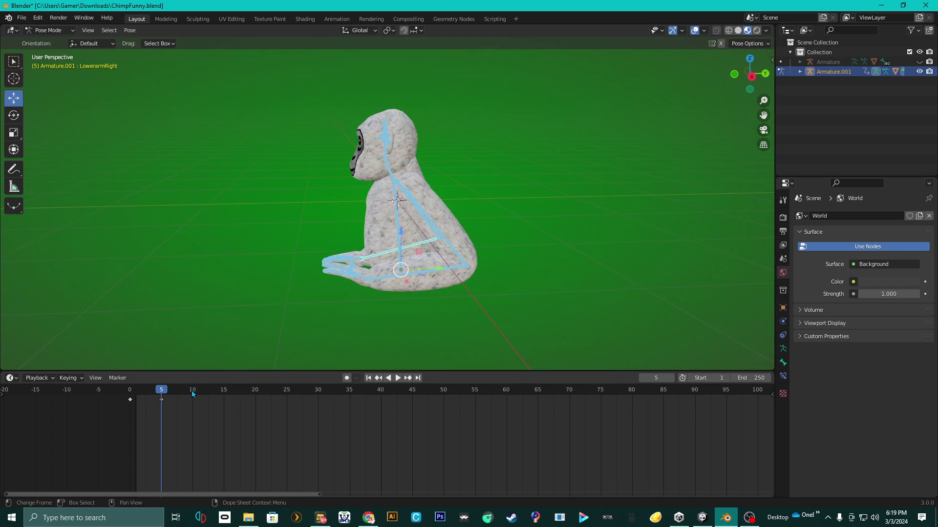
left_click(752, 77)
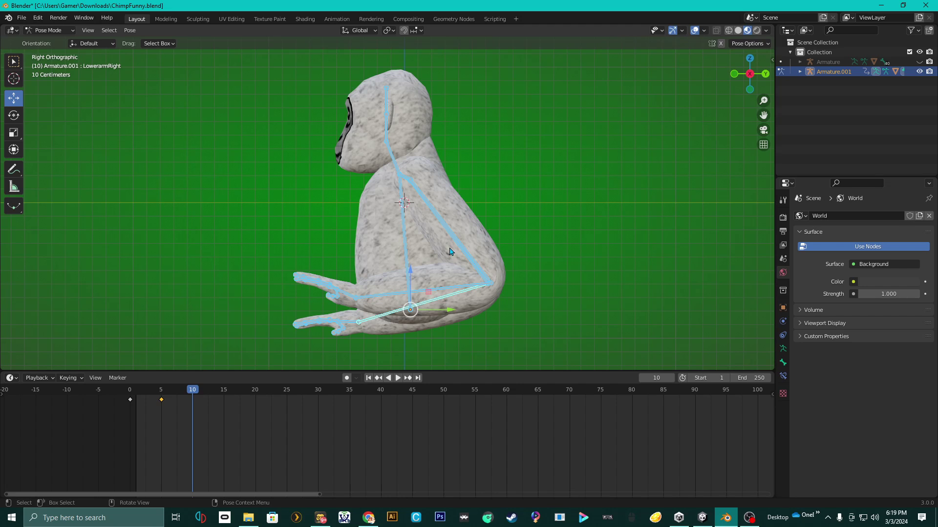
left_click(452, 268)
scroll(489, 259, "down", 2)
middle_click_drag(490, 259, 658, 127, "shift")
left_click(414, 238)
scroll(488, 216, "up", 2)
left_click(748, 79)
scroll(488, 194, "up", 2)
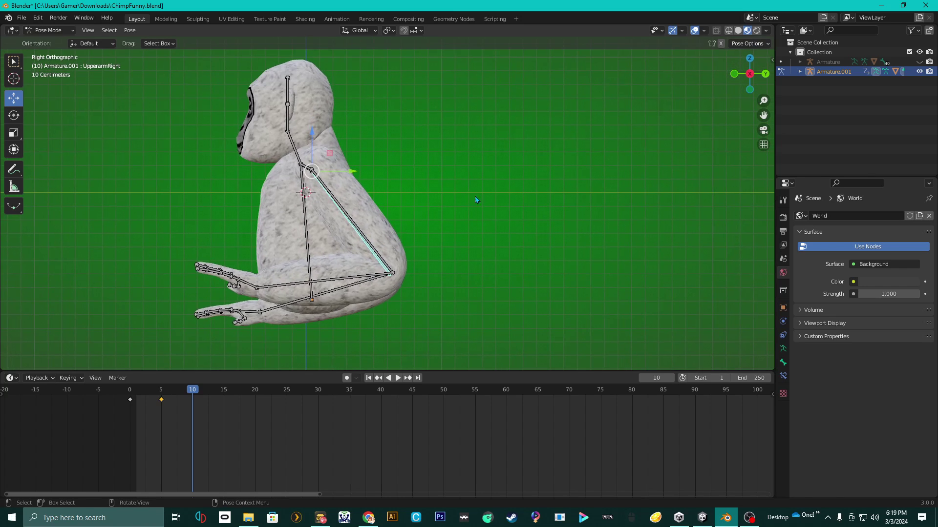
key("r")
left_click(484, 315)
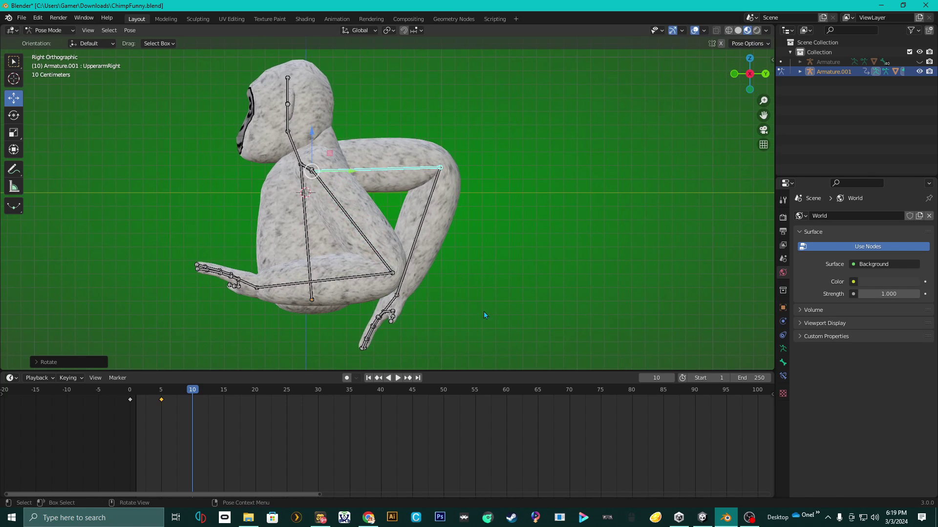
- Rotate the right forearm to hang almost vertically from the elbow and tilt the right hand forward, nearly flat
left_click(417, 237)
key("r")
left_click(614, 188)
left_click(458, 313)
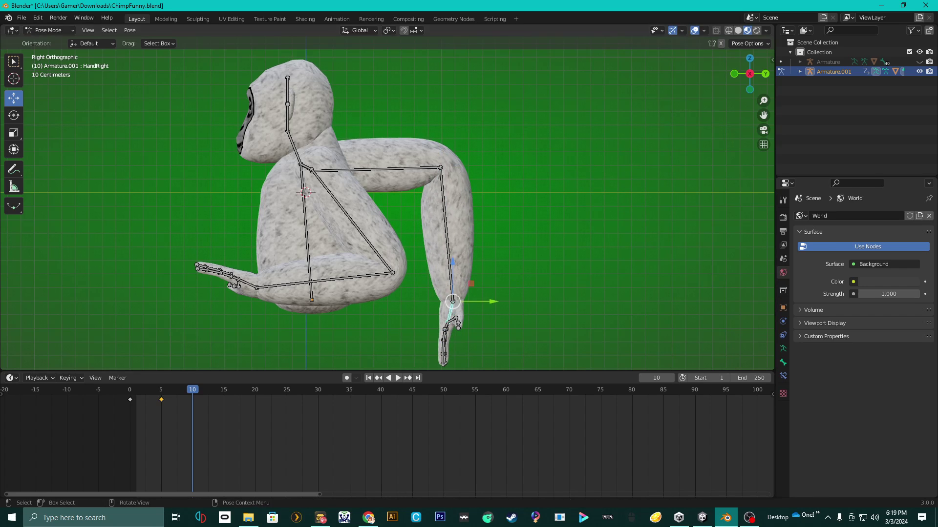
key("r")
left_click(555, 107)
scroll(380, 110, "down", 3)
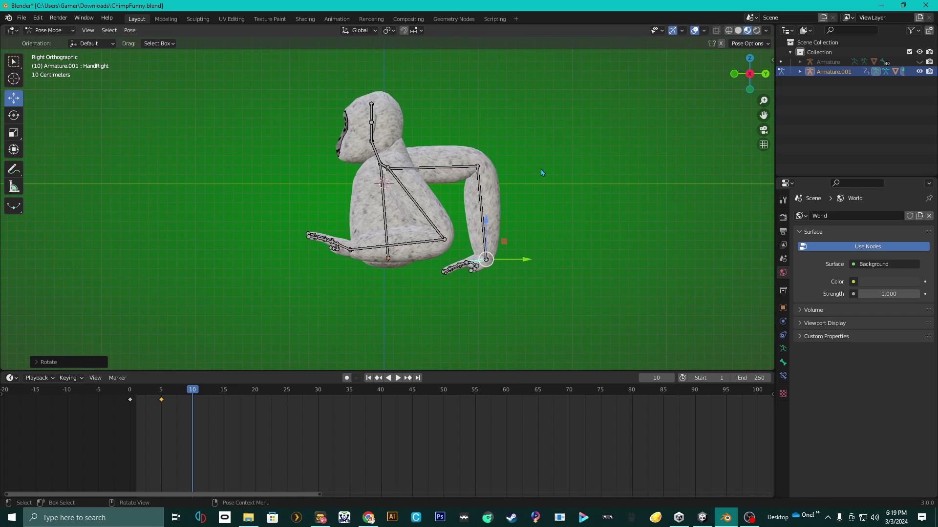
- Swing the left upper arm forward past the torso and lower the left forearm to reach out in front
middle_click_drag(448, 199, 460, 198, "shift")
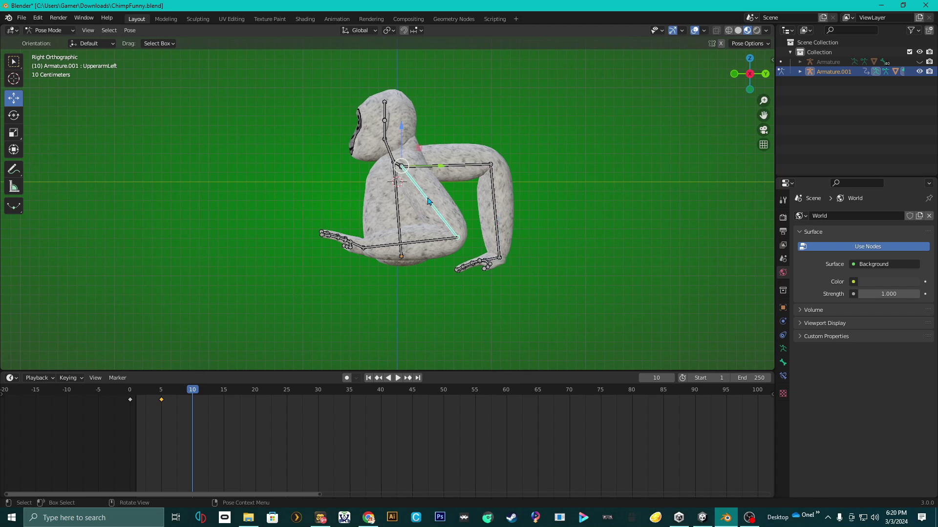
scroll(428, 201, "up", 2)
key("r")
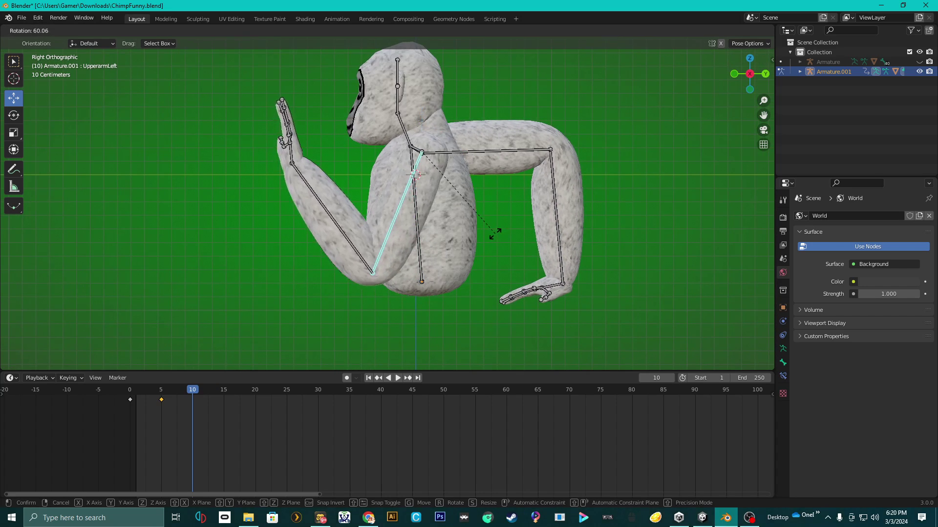
left_click(480, 244)
left_click(335, 220)
key("r")
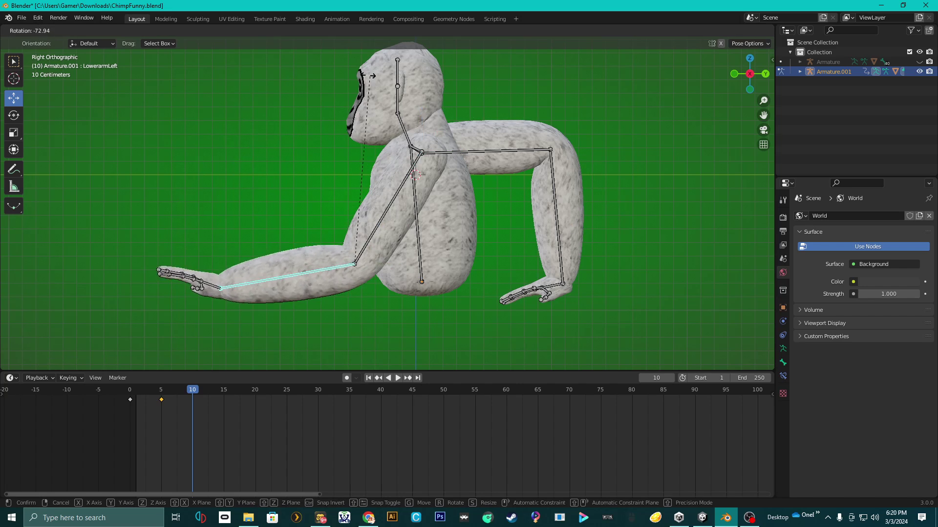
left_click(387, 149)
- Tilt the outstretched left hand slightly at the wrist in the right side view
middle_click_drag(444, 170, 465, 240)
scroll(567, 187, "down", 1)
scroll(430, 218, "down", 2)
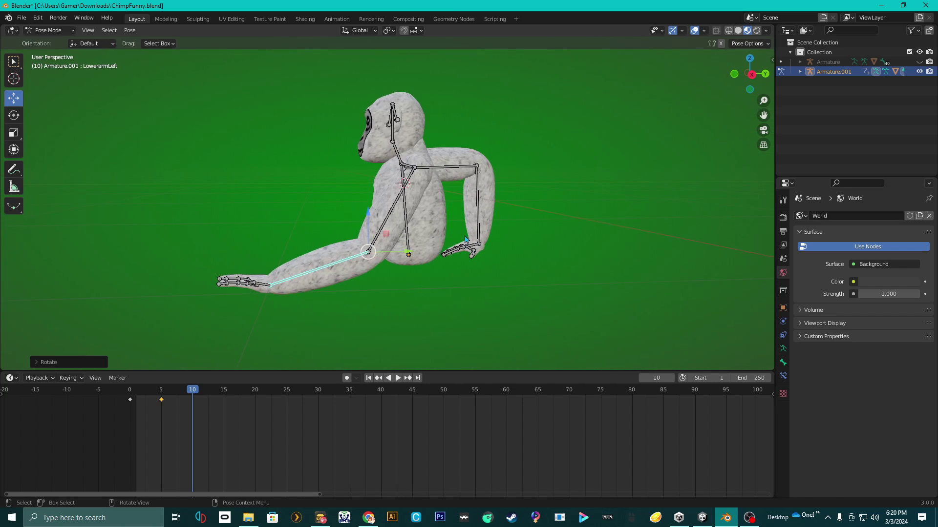
left_click(751, 75)
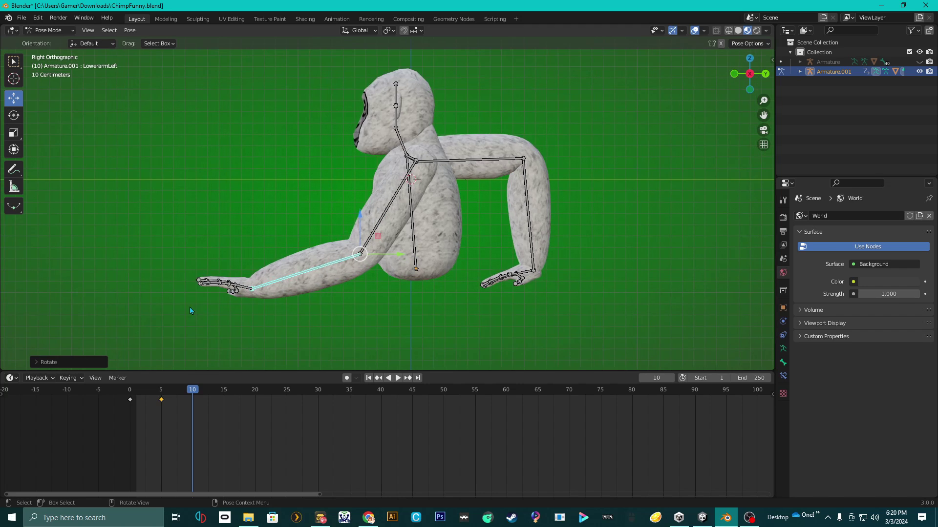
left_click(245, 290)
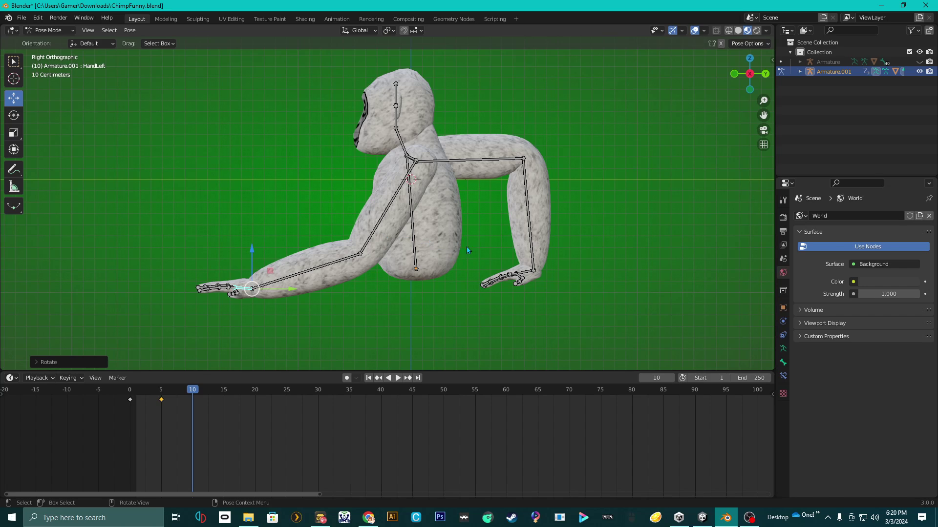
- Select all bones and insert a Location, Rotation & Scale keyframe at frame 10
key("a")
key("i")
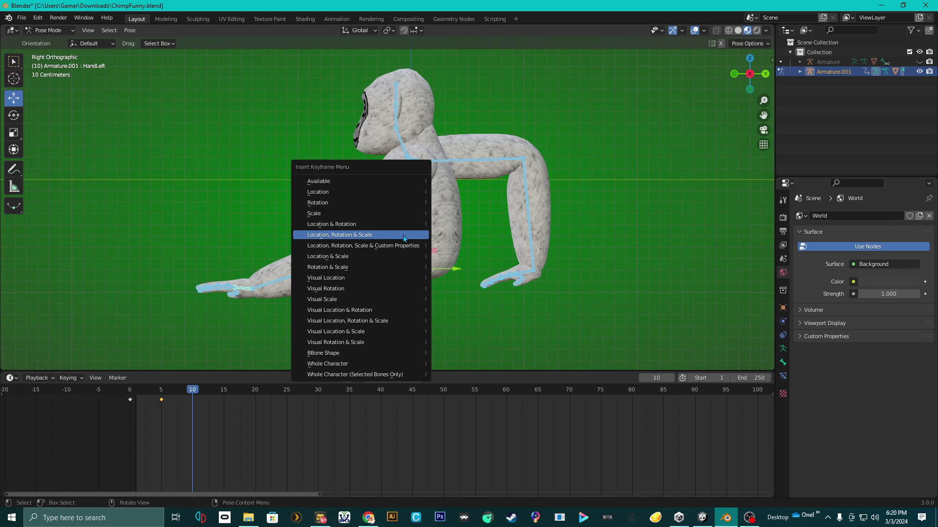
left_click(328, 235)
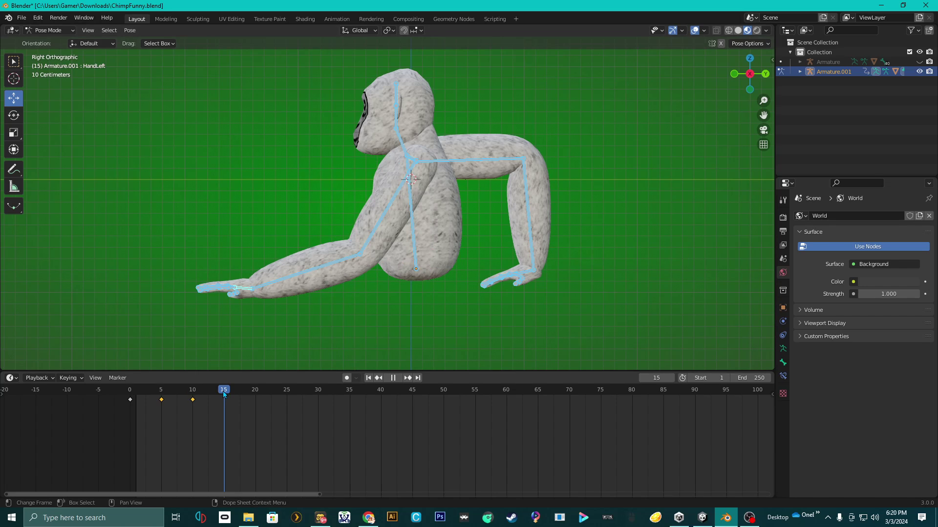
- At frame 15, swing the right upper arm diagonally down behind the torso and rotate the right forearm horizontally forward
key("space")
left_click(487, 171)
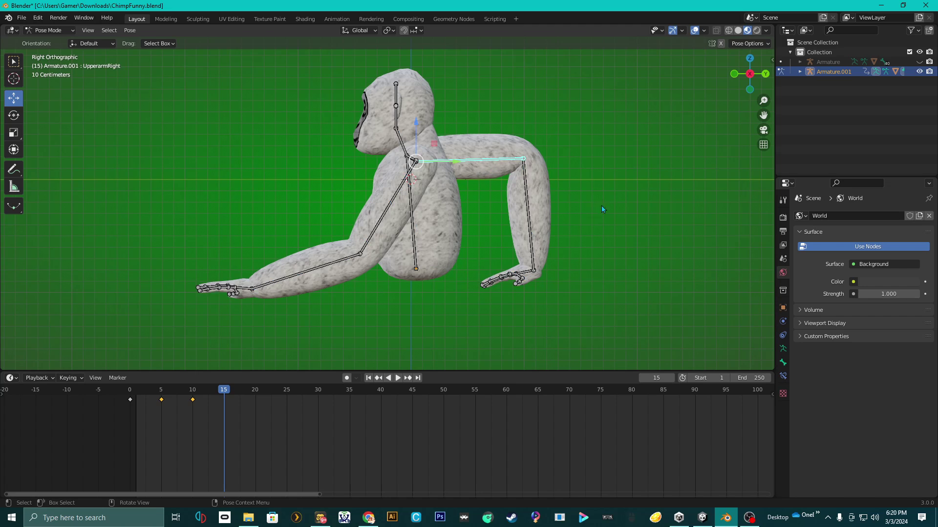
key("r")
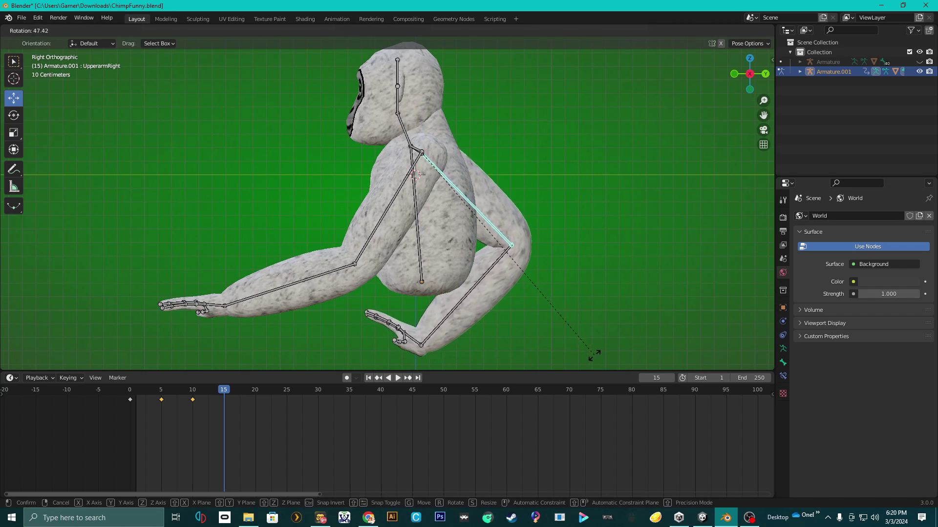
left_click(608, 298)
left_click(488, 288)
key("r")
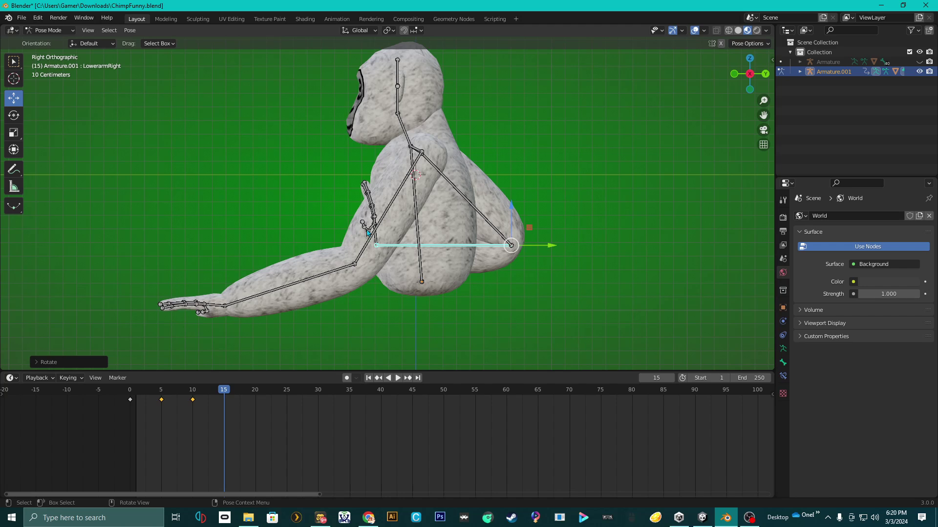
- Tilt the right hand forward at the wrist so its fingers point ahead and slightly upward
left_click(371, 222)
key("r")
left_click(423, 114)
left_click(536, 175)
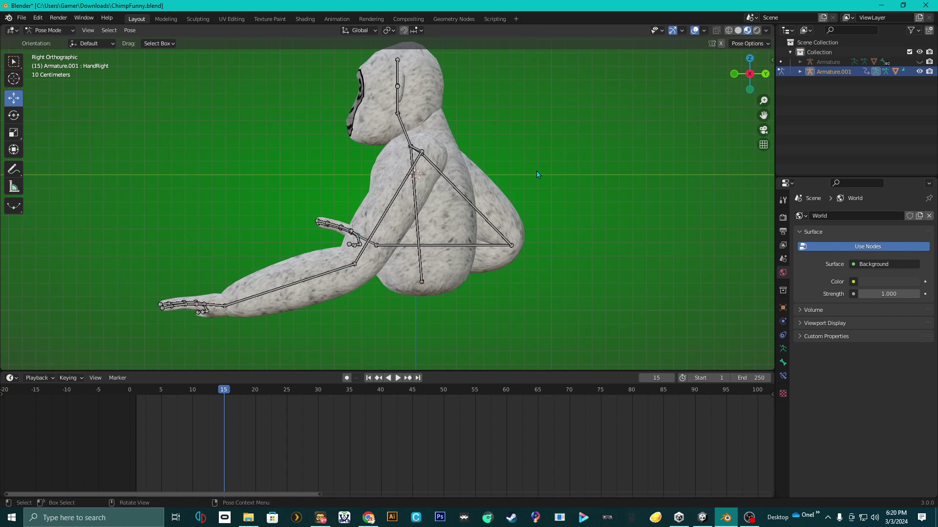
- Refine the right arm by lowering the upper arm slightly and levelling the forearm again
left_click(487, 216)
key("r")
left_click(528, 203)
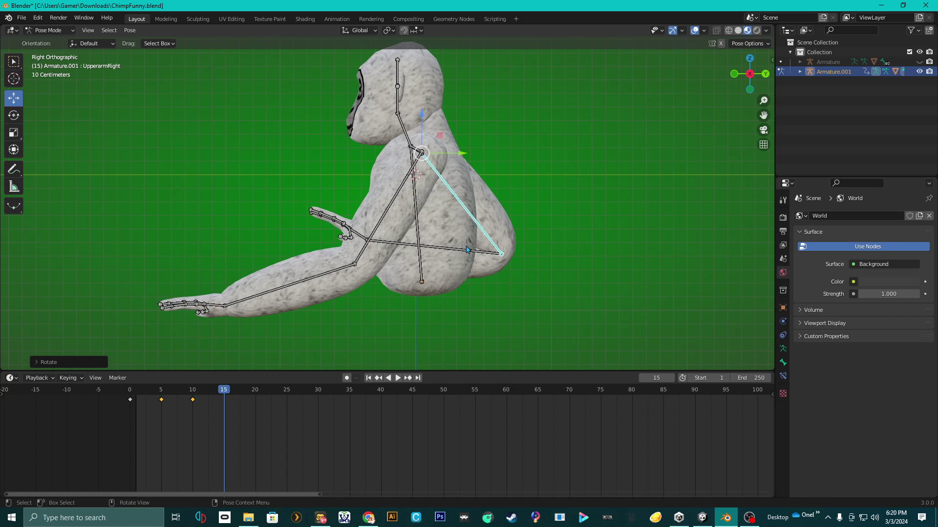
left_click(469, 253)
key("r")
left_click(549, 184)
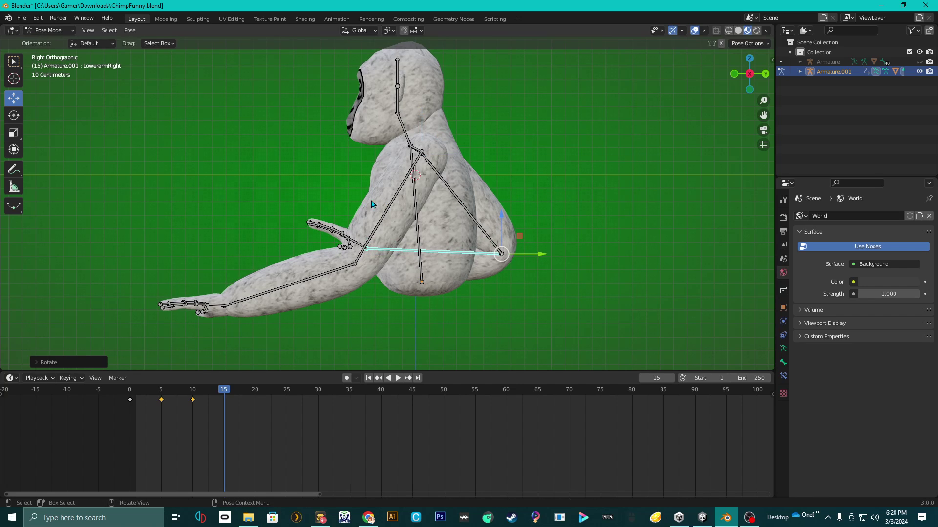
- Swing the left upper arm back in line with the right one and bend the left forearm forward below the torso
left_click(375, 229)
key("r")
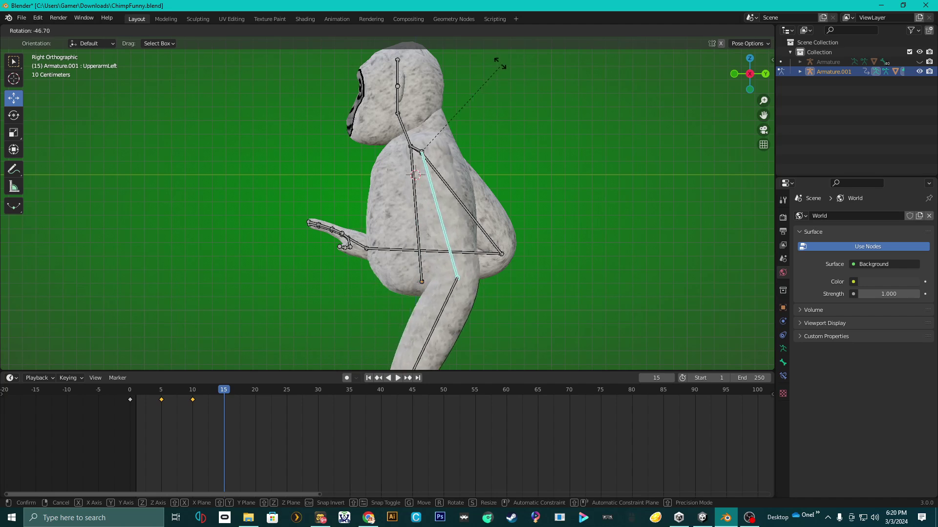
left_click(464, 54)
left_click(500, 259)
key("r")
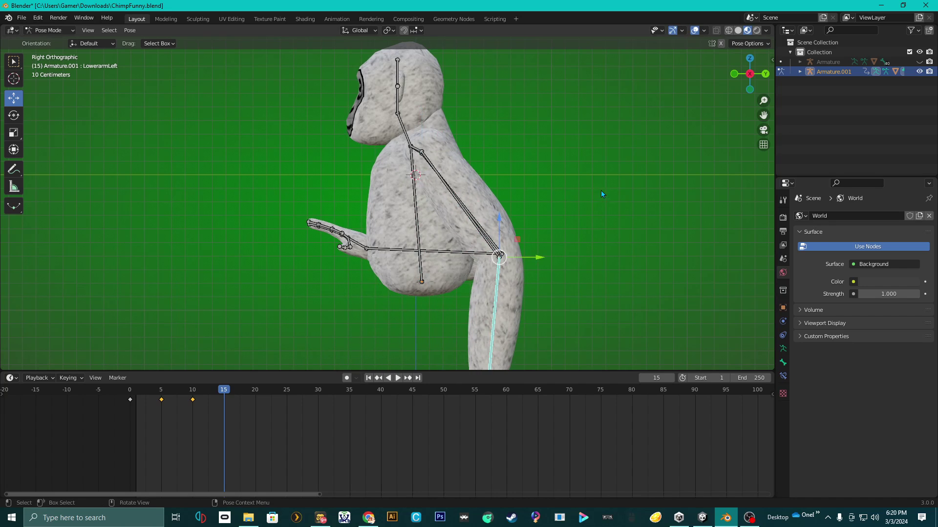
left_click(566, 319)
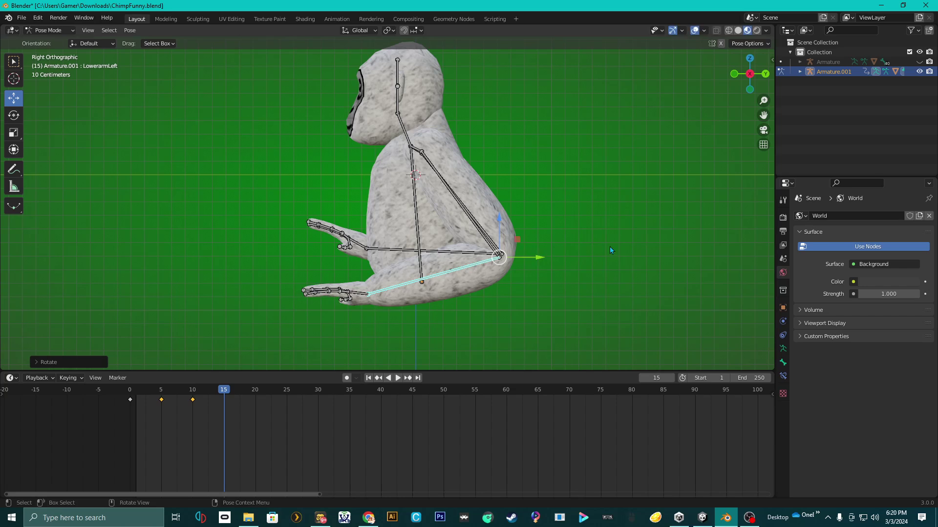
middle_click_drag(610, 251, 659, 195)
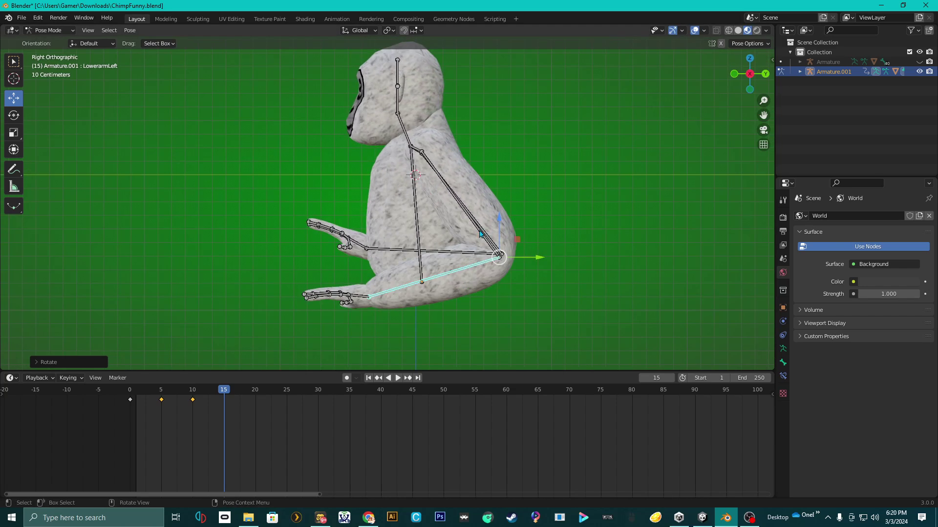
- Select all bones and insert a Location, Rotation & Scale keyframe at frame 15
key("a")
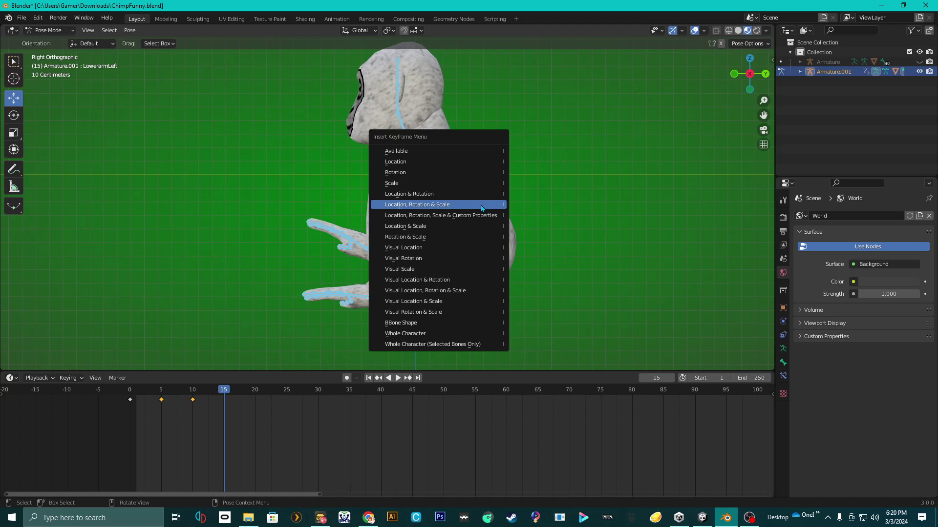
key("i")
left_click(408, 210)
middle_click_drag(415, 210, 503, 204)
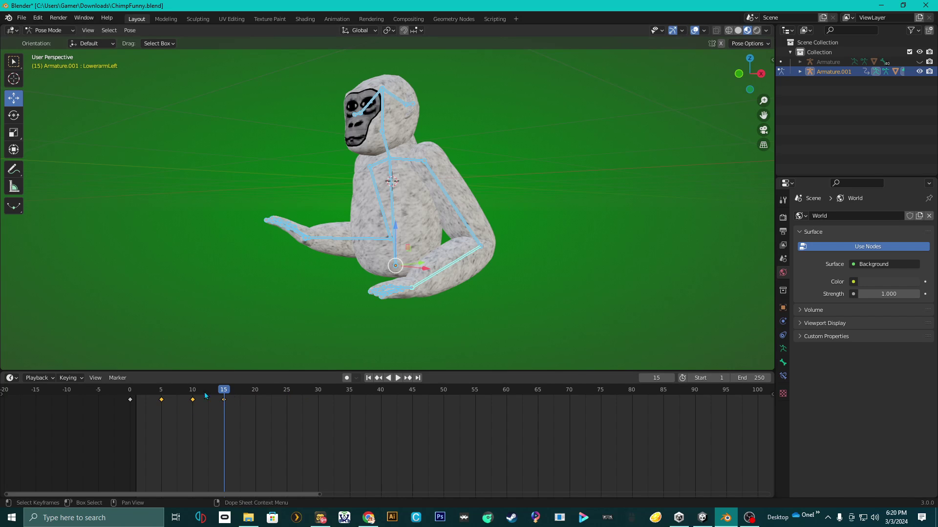
middle_click_drag(439, 234, 523, 237)
- Try to paste the starting pose at frame 20, then undo the paste
left_click_drag(169, 390, 116, 399)
key("b")
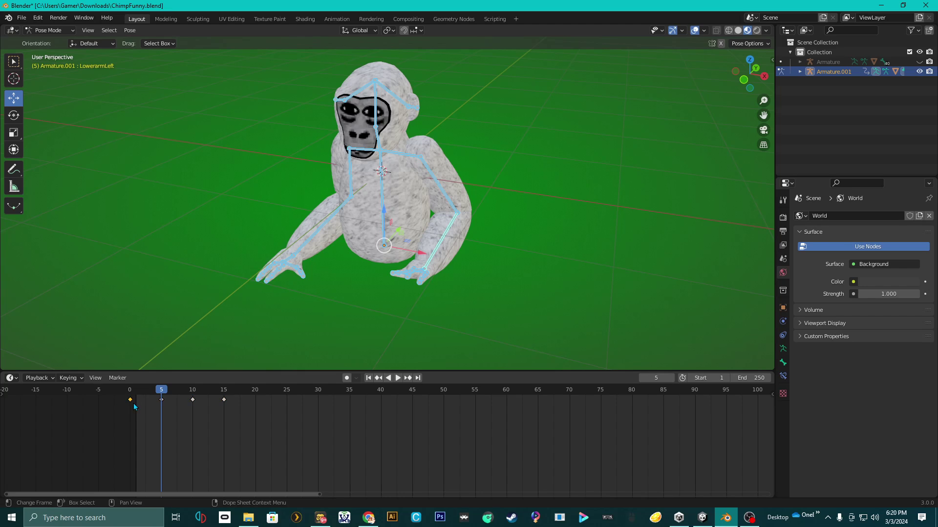
left_click(256, 391)
key("space")
key("space")
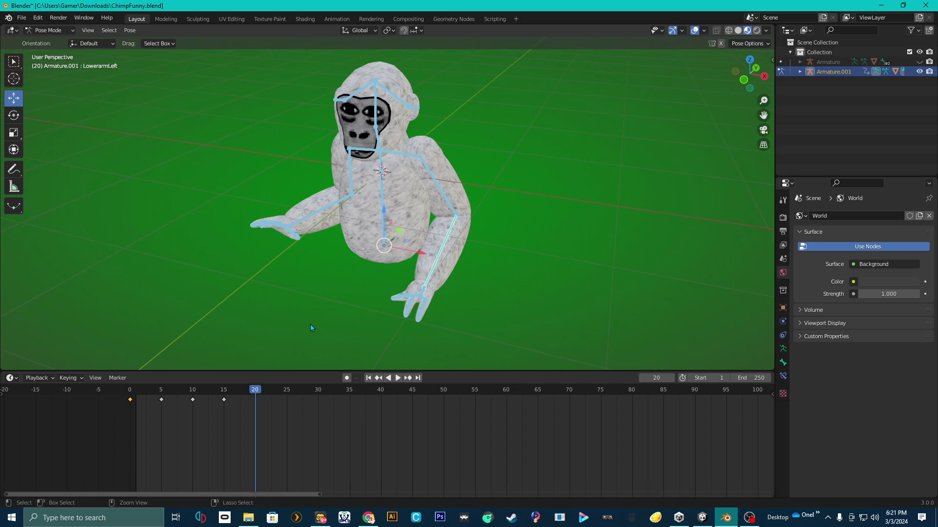
key("ctrl+v")
middle_click_drag(326, 295, 566, 178)
key("ctrl+z")
- Return to frame 0 and copy the pose of all selected bones
left_click(140, 395)
key("space")
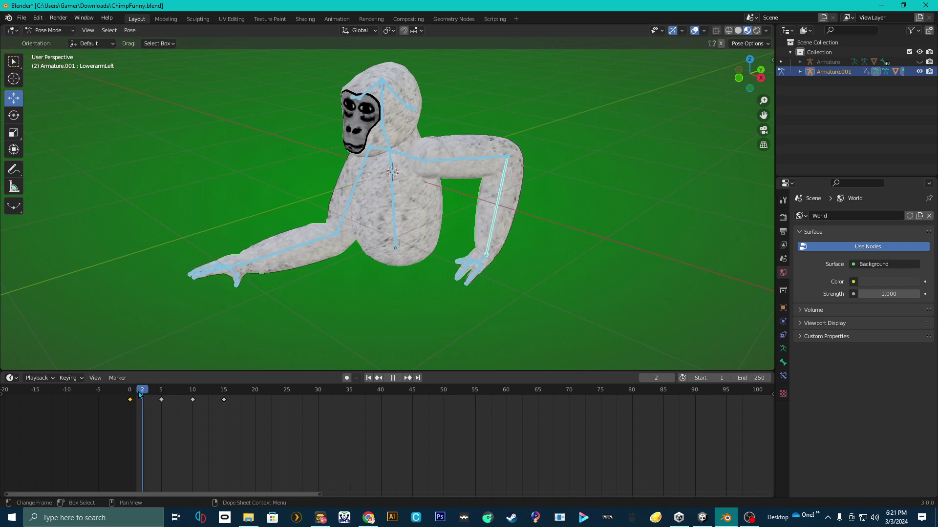
mouse_move(140, 395)
left_mouse_down()
mouse_move(246, 400)
mouse_move(130, 403)
left_mouse_up()
key("space")
middle_click_drag(293, 283, 395, 236)
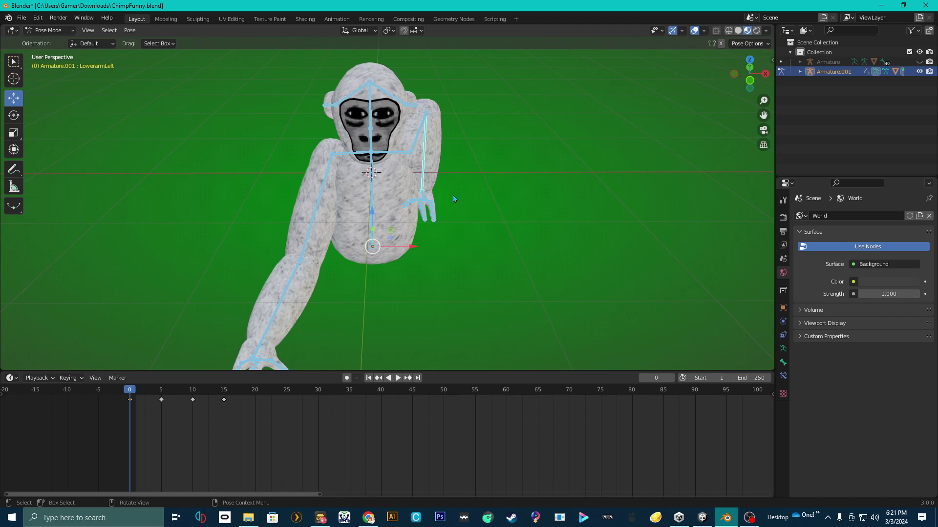
scroll(371, 238, "down", 3)
mouse_move(131, 394)
left_mouse_down()
mouse_move(224, 393)
mouse_move(130, 393)
left_mouse_up()
right_click(379, 226)
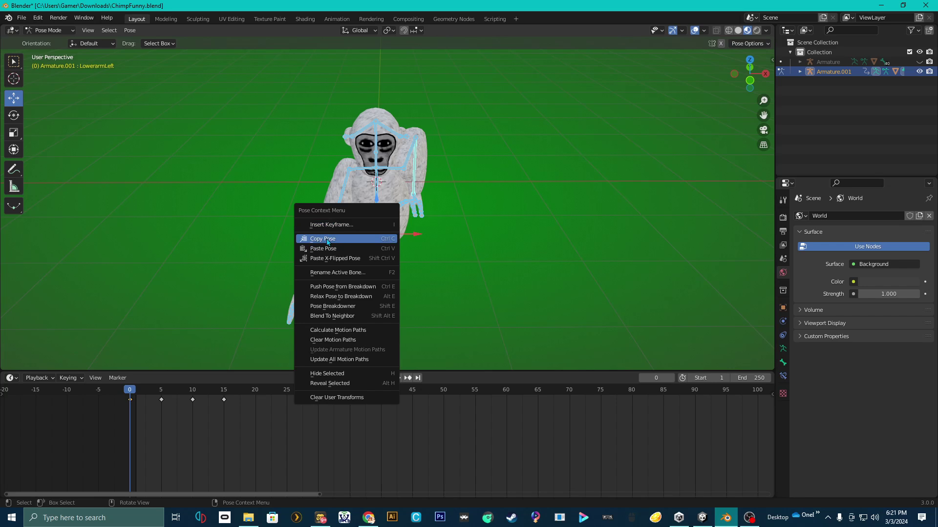
left_click(327, 240)
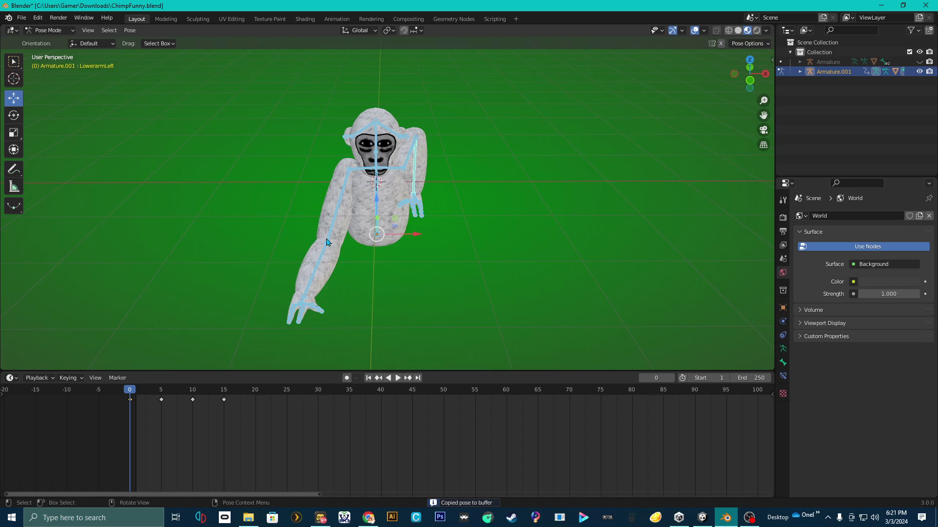
- Paste the copied pose at frame 20 and insert a keyframe for all bones
left_click(255, 392)
right_click(343, 218)
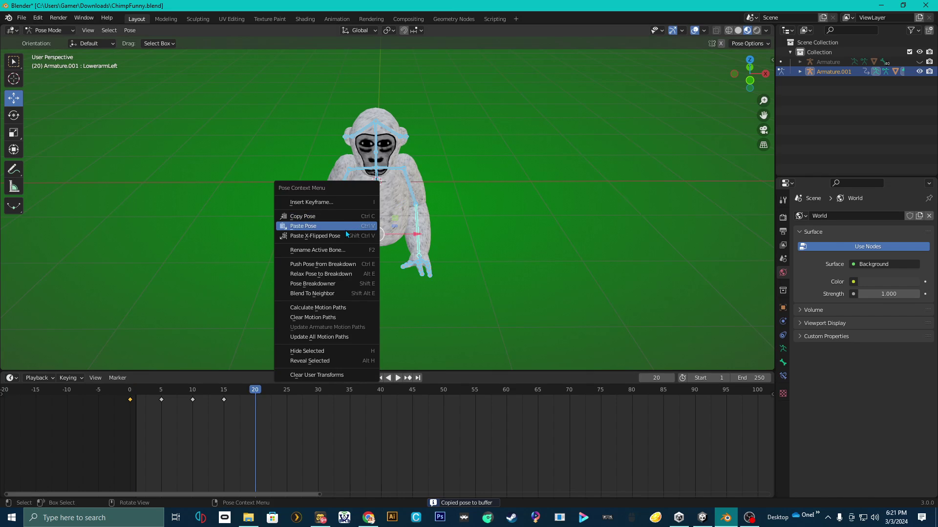
left_click(346, 235)
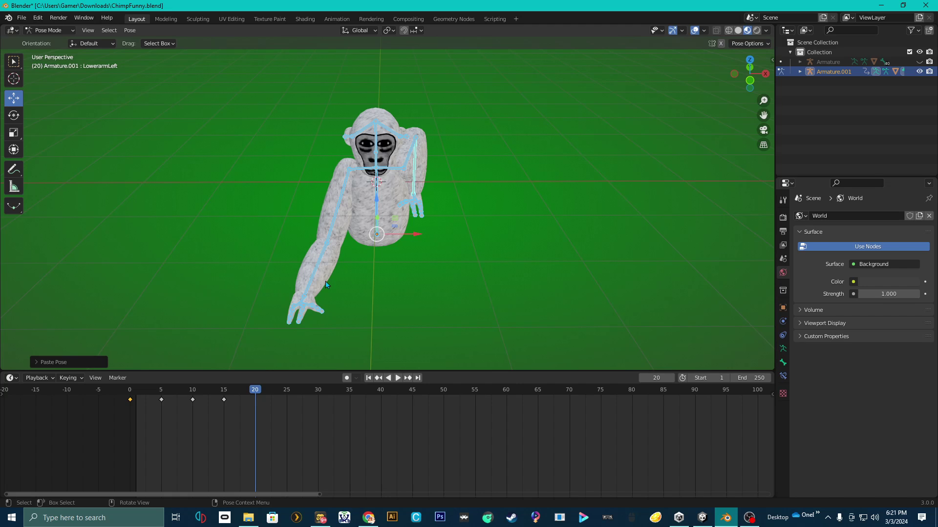
key("i")
left_click(302, 260)
- Play the crawl animation from frame 0 and check the arm movement from the side
left_click(191, 396)
key("space")
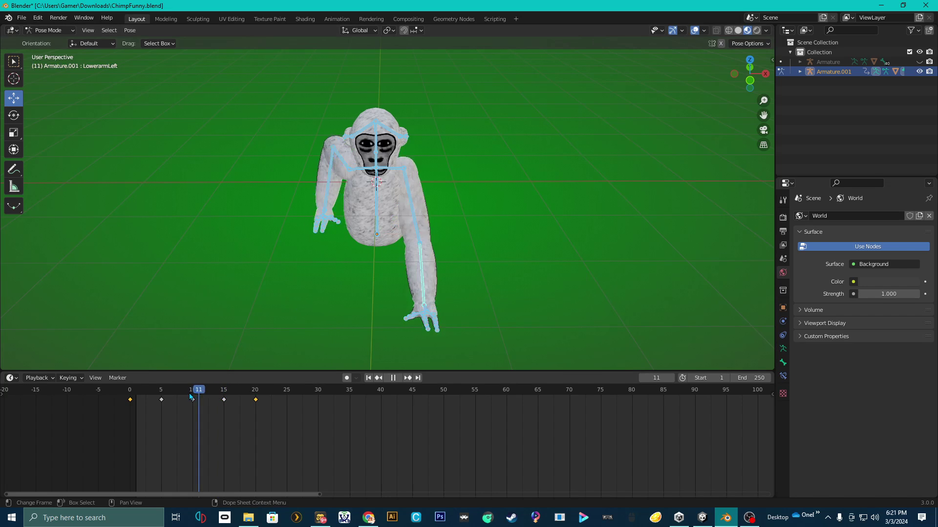
key("Escape")
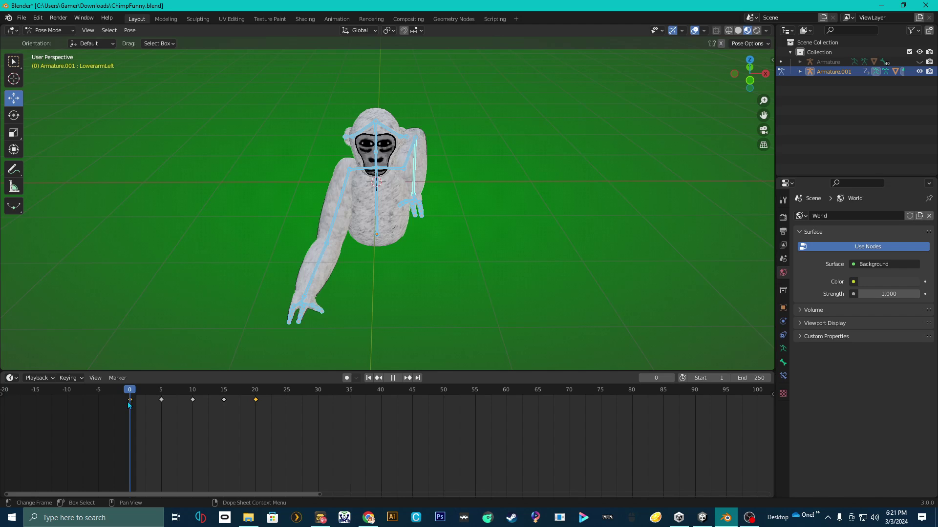
left_click(269, 407)
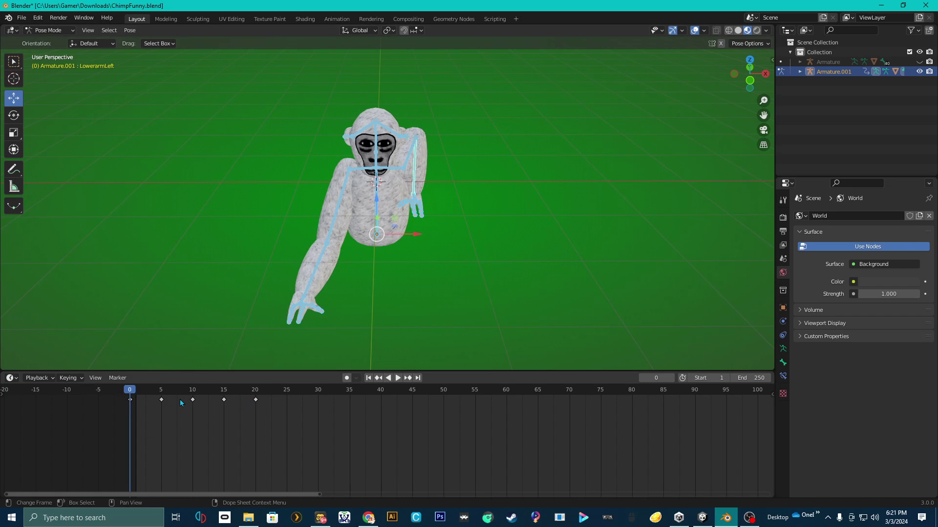
left_click(400, 379)
middle_click_drag(478, 271, 391, 273)
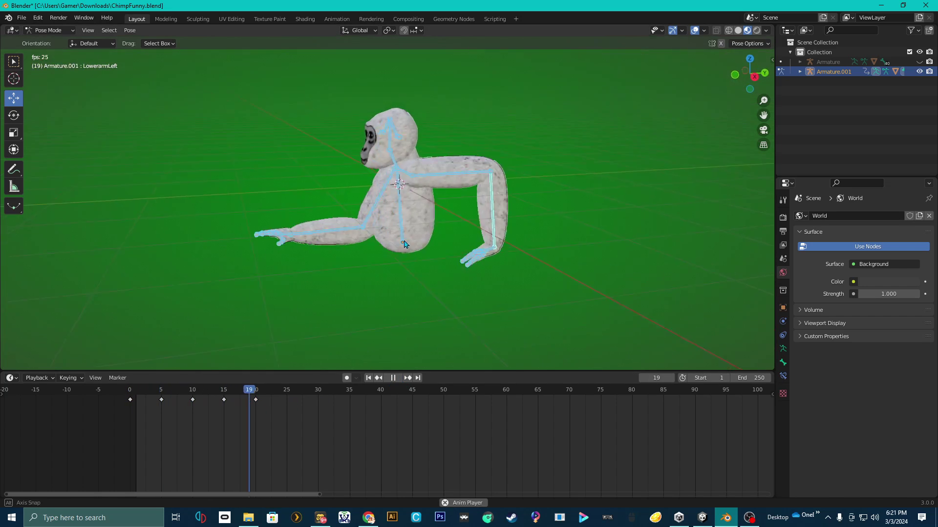
left_click(392, 378)
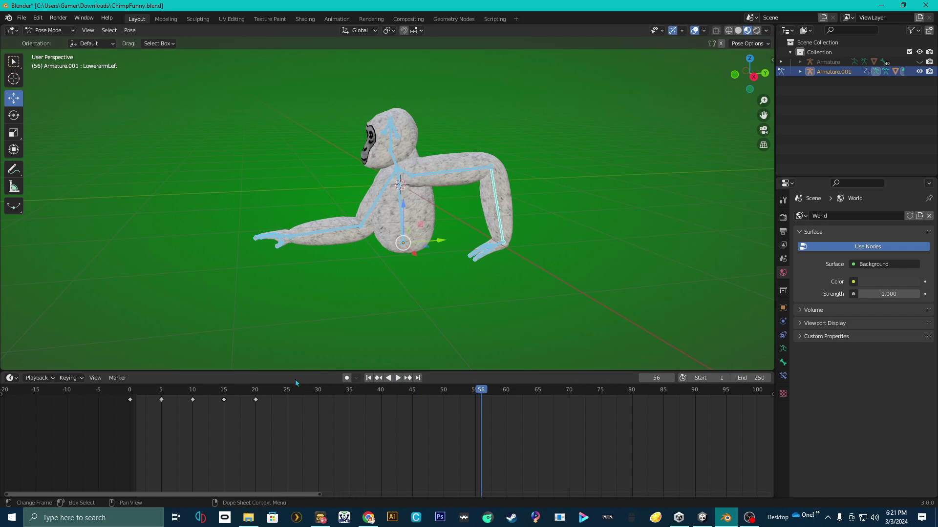
- Set the scene's end frame to 20 in the output frame range
left_click(782, 217)
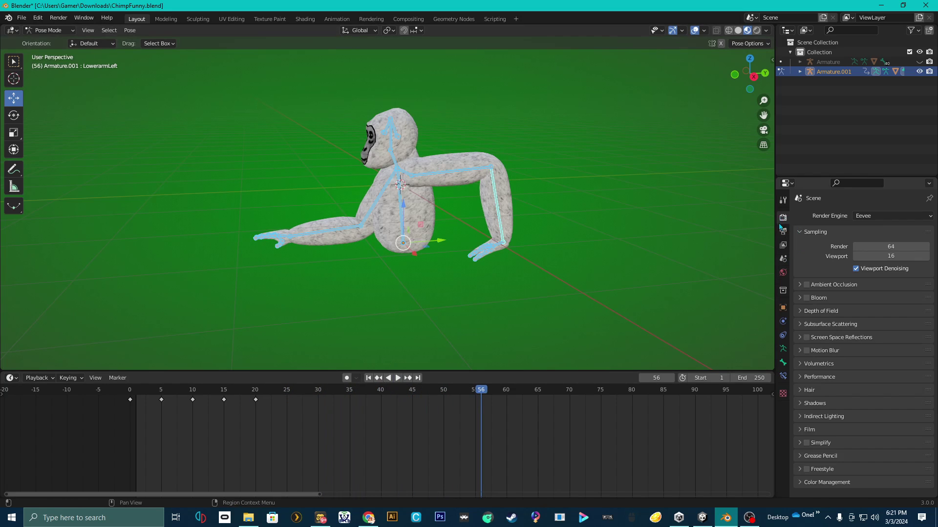
left_click(783, 232)
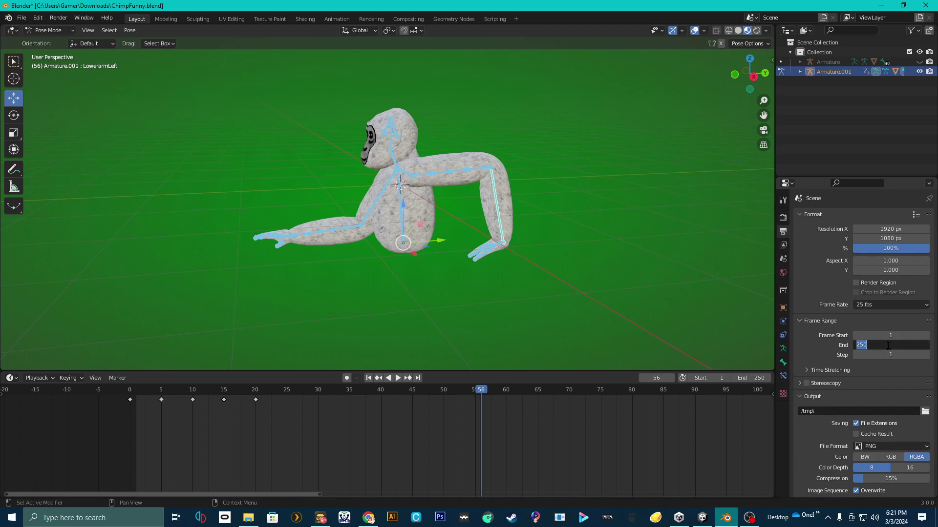
key("Escape")
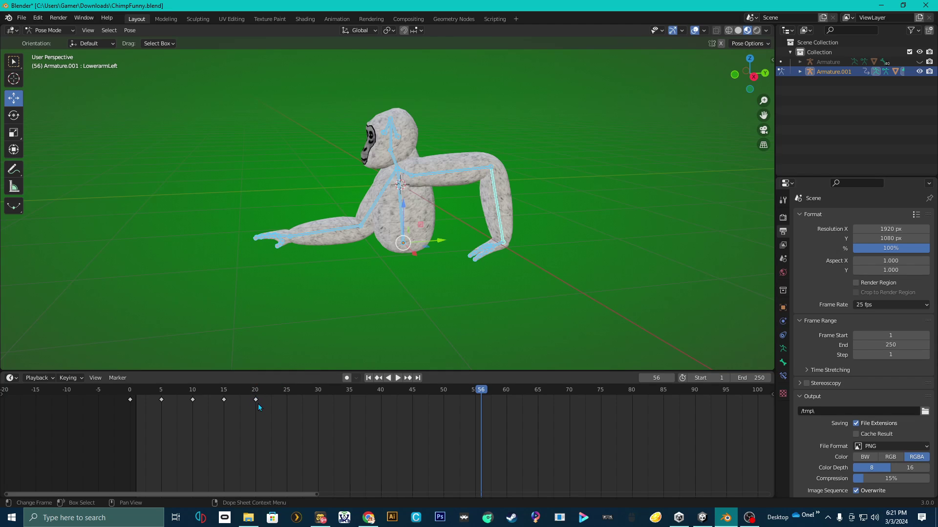
left_click(893, 344)
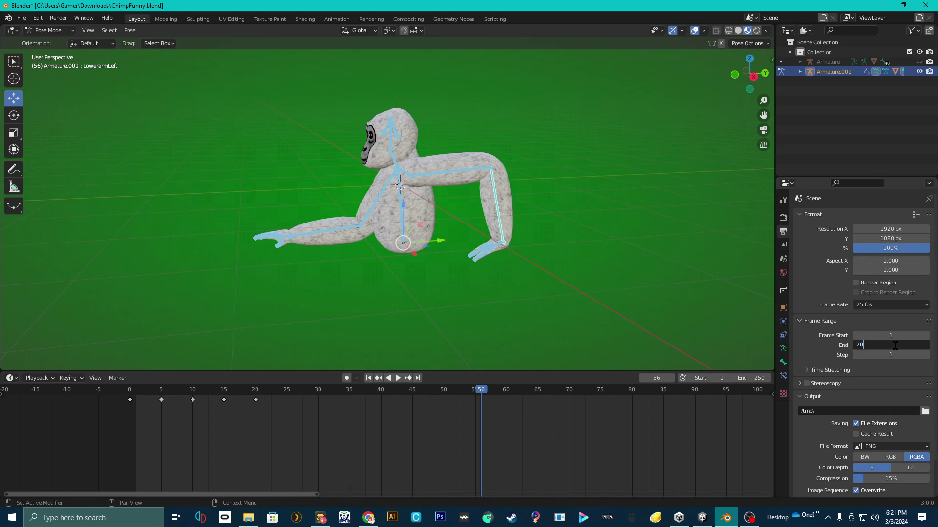
type("20")
key("Return")
- Play the looping crawl from frame 0 and check it from several angles, with the viewport overlays temporarily hidden
left_click(129, 389)
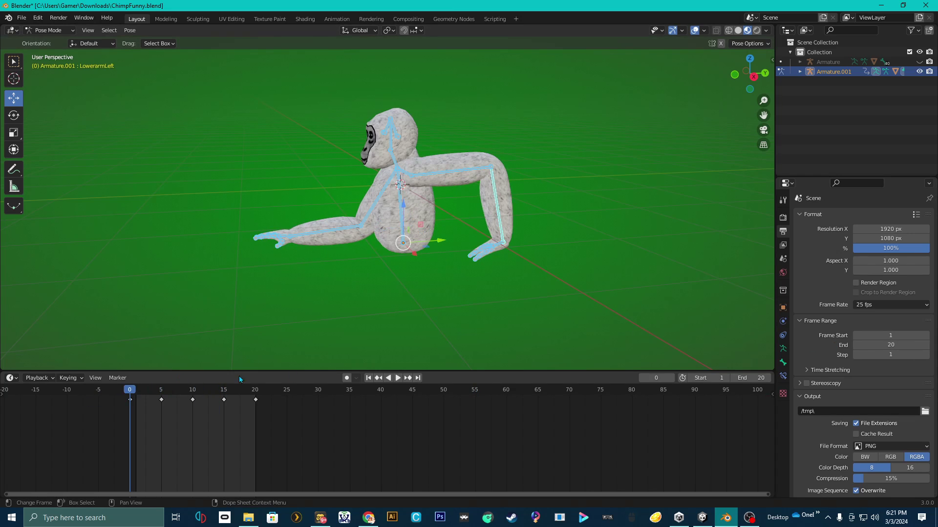
left_click(397, 378)
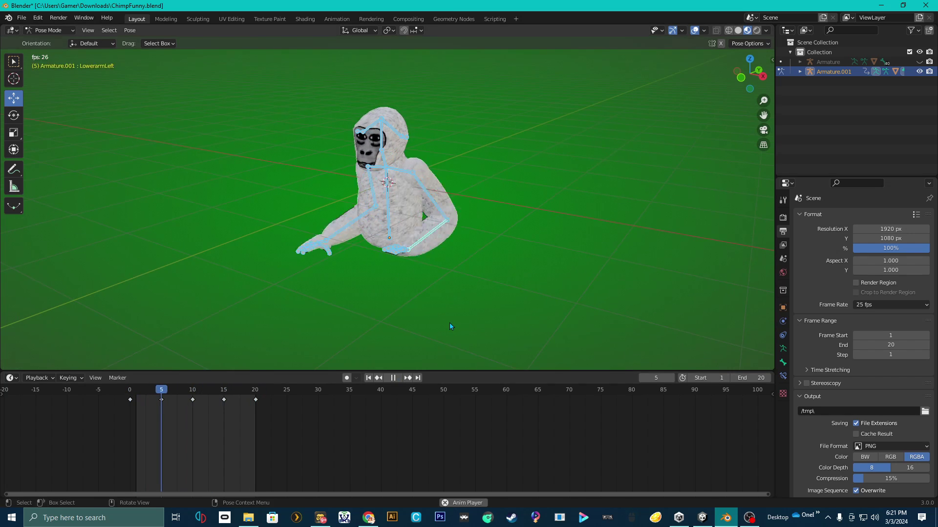
key("KP_1")
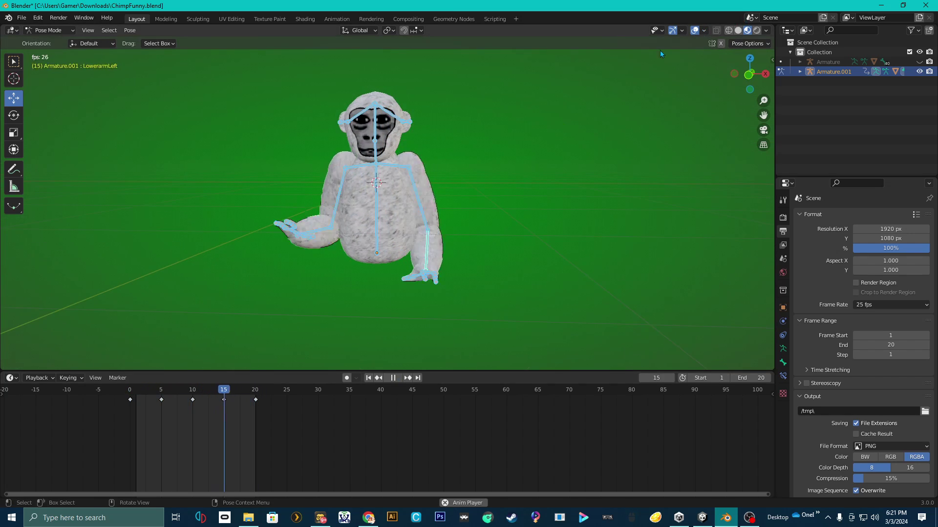
left_click(694, 31)
middle_click_drag(635, 136, 591, 198)
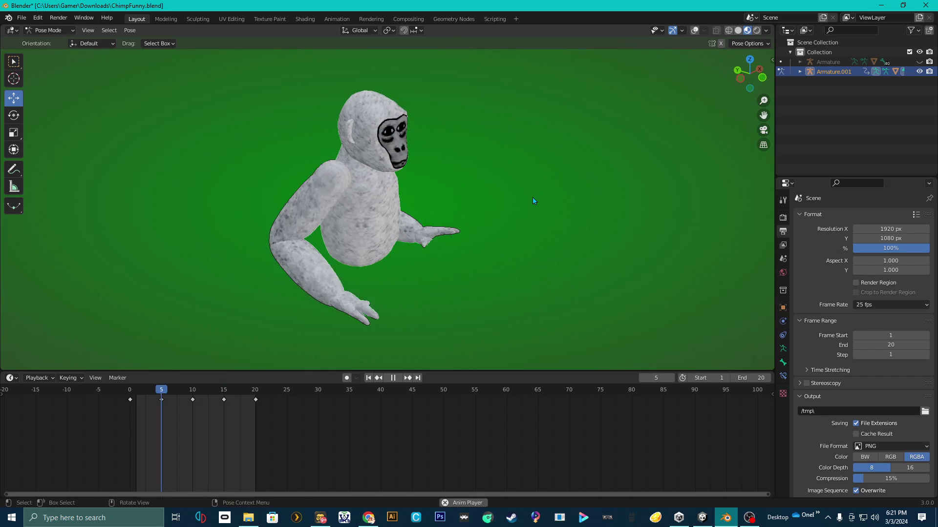
left_click(694, 30)
middle_click_drag(518, 230, 443, 230)
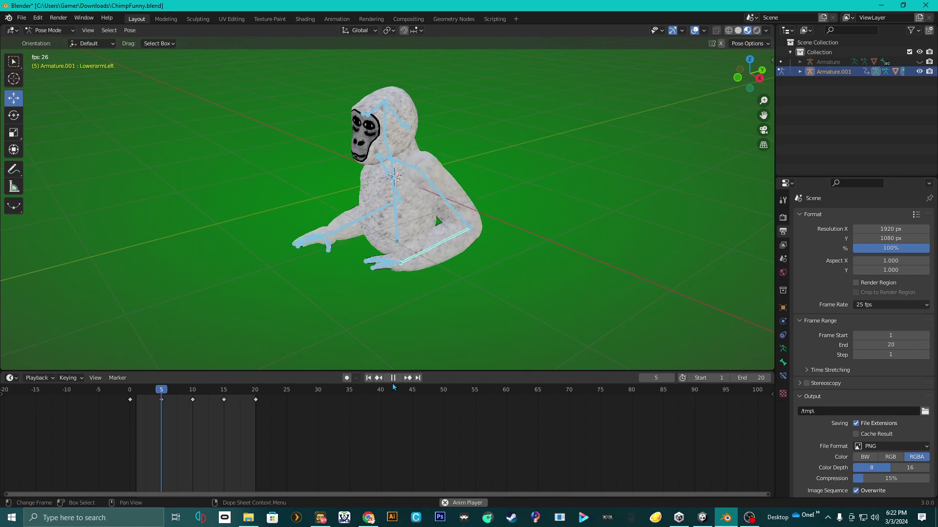
- Stop the playback and return to frame 0 for a closer view of the monkey
left_click_drag(182, 399, 130, 396)
scroll(335, 207, "up", 2)
middle_click_drag(341, 207, 444, 186)
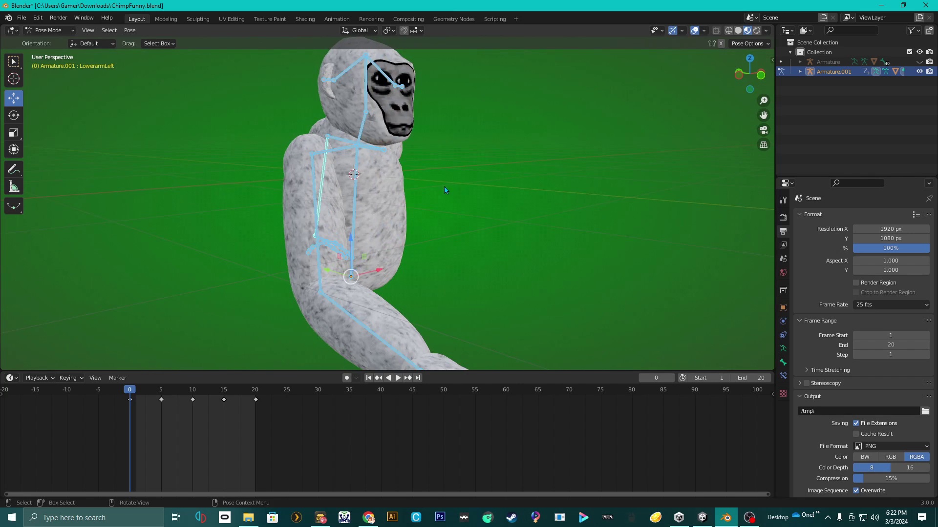
- Select the torso bone of the monkey's armature and set a front orthographic view at frame 0
left_click(370, 205)
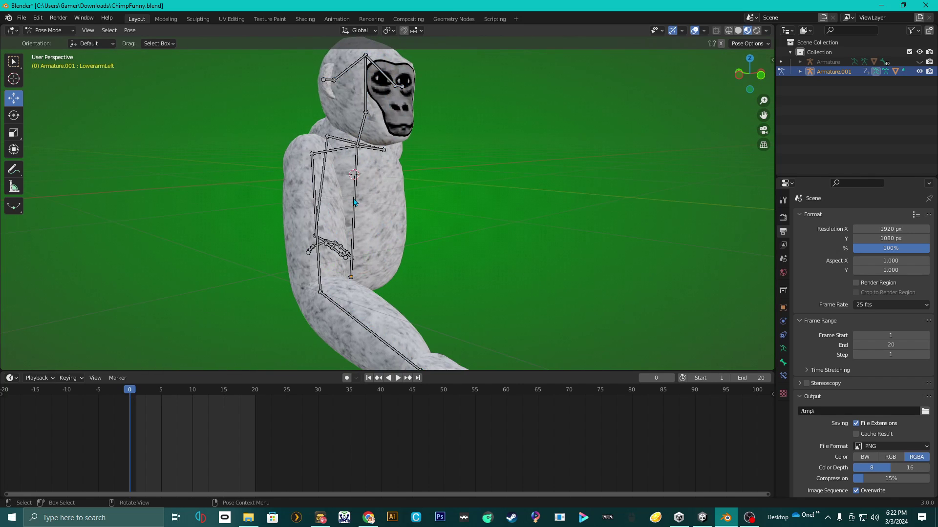
left_click(355, 202)
middle_click_drag(354, 202, 328, 230)
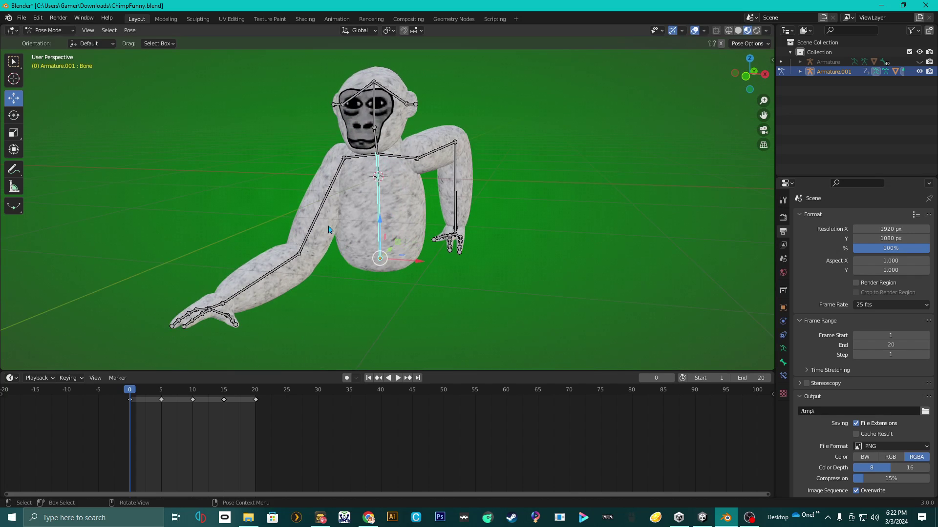
key("space")
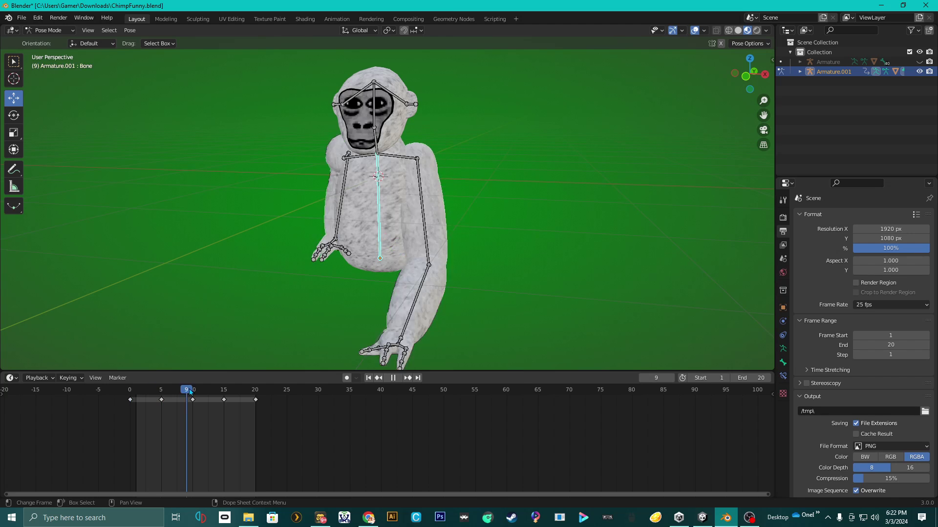
key("Escape")
middle_click_drag(262, 301, 313, 264)
left_click(744, 79)
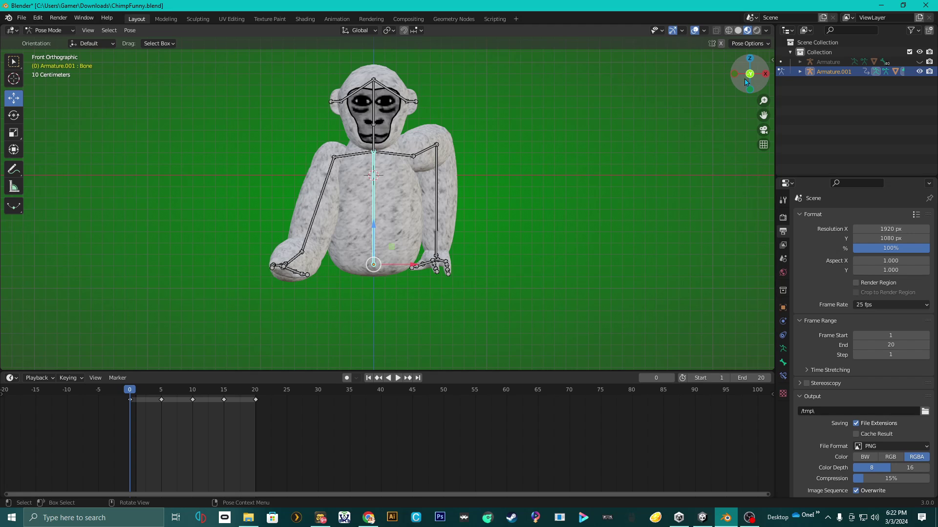
- Try to raise the torso bone slightly at frame 0
scroll(348, 226, "up", 2)
left_click_drag(368, 255, 391, 235)
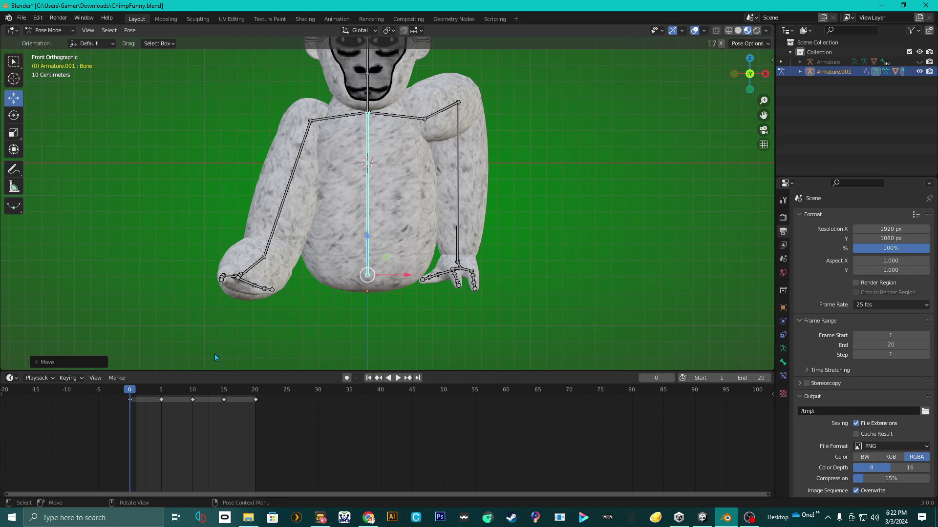
- Raise the torso bone slightly at frame 5 and insert a Location, Rotation & Scale keyframe for it
left_click(159, 397)
key("space")
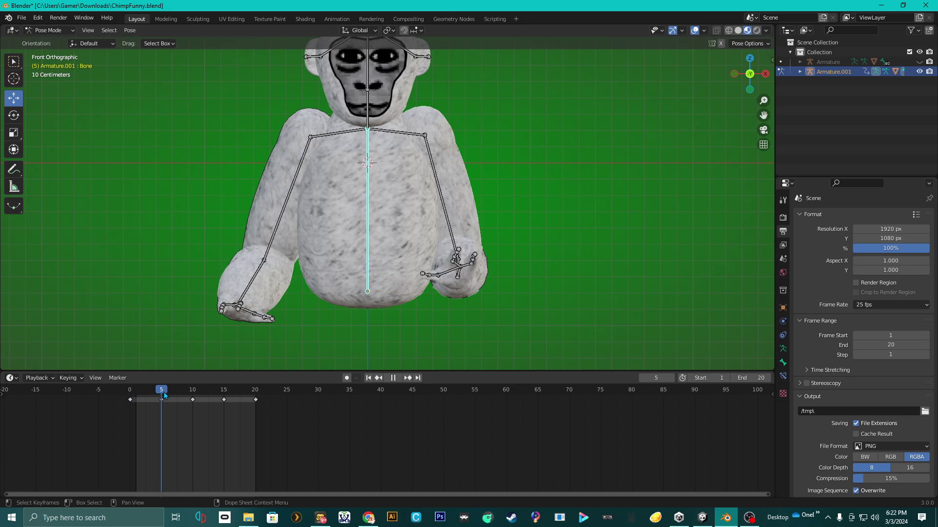
key("space")
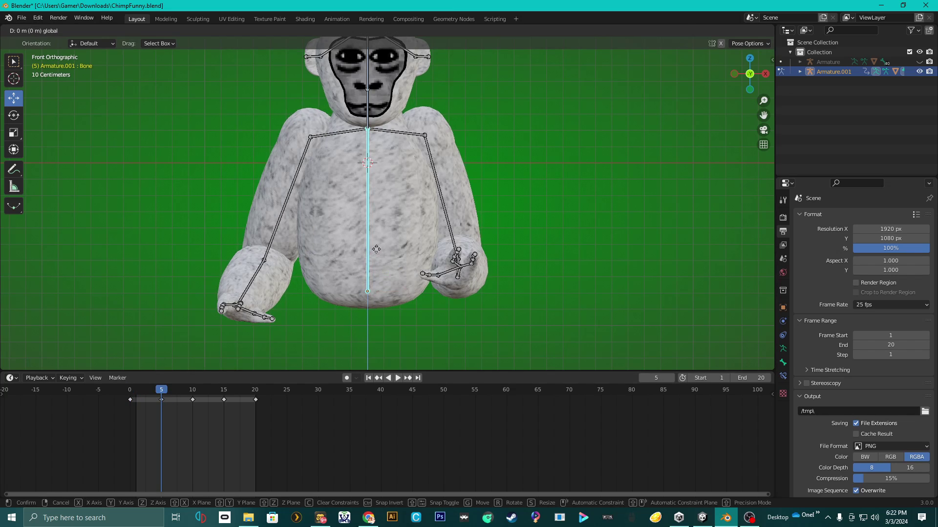
left_click_drag(374, 250, 383, 242)
right_click(383, 242)
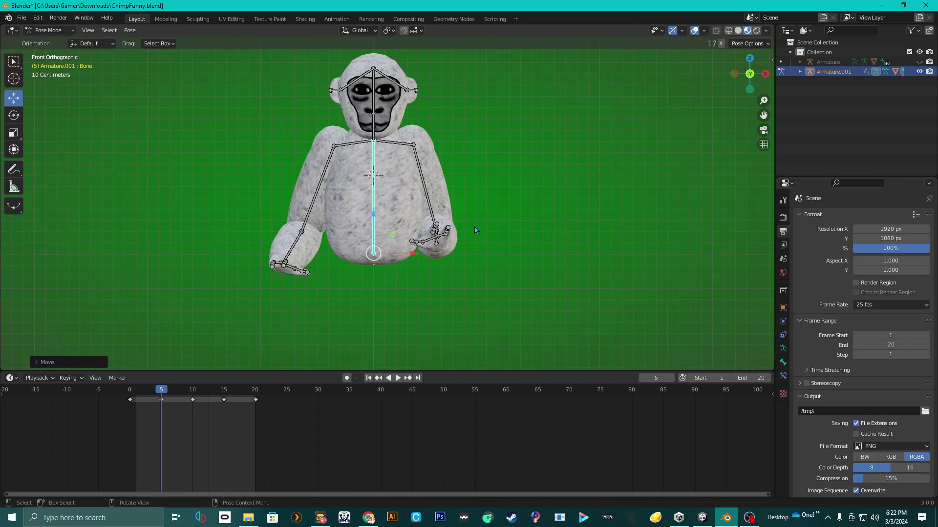
key("i")
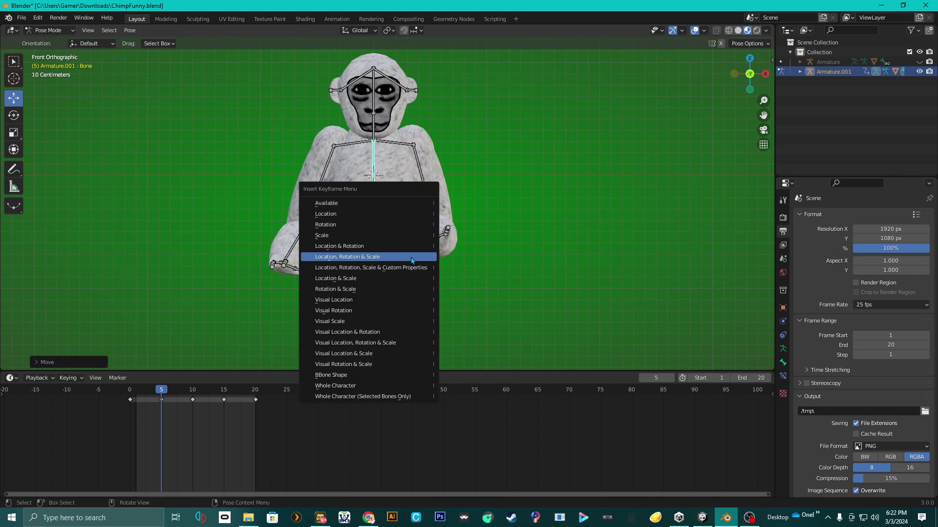
left_click(412, 260)
- Raise the torso bone slightly at frame 15 and insert a keyframe for it
key("space")
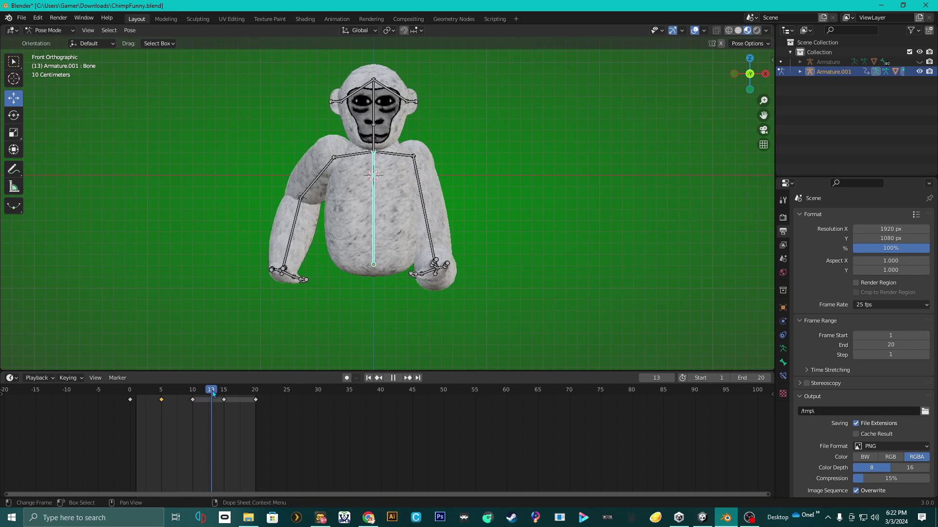
mouse_move(224, 396)
left_mouse_down()
mouse_move(157, 395)
mouse_move(225, 387)
left_mouse_up()
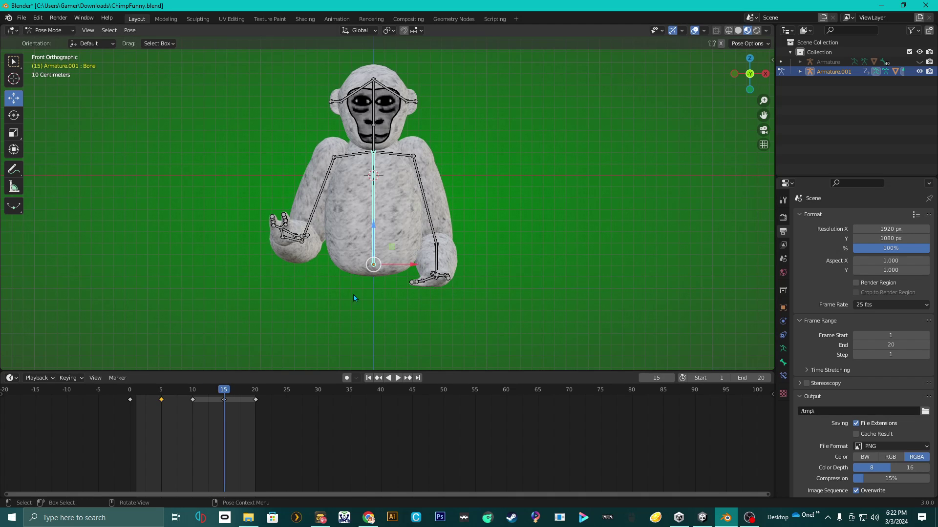
left_click_drag(374, 231, 374, 219)
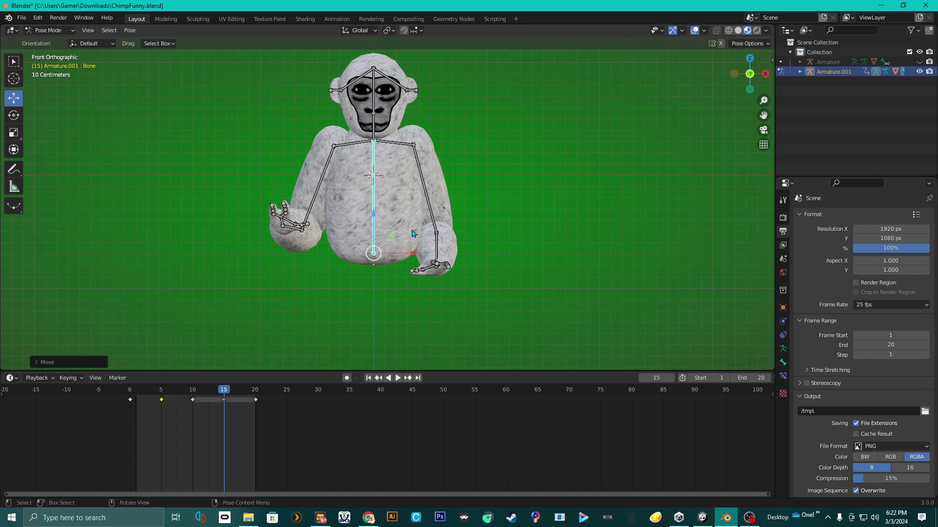
key("i")
left_click(426, 269)
- Play the crawl loop from frame 0 with the viewport overlays hidden and check the torso bob from several angles
key("shift+Left")
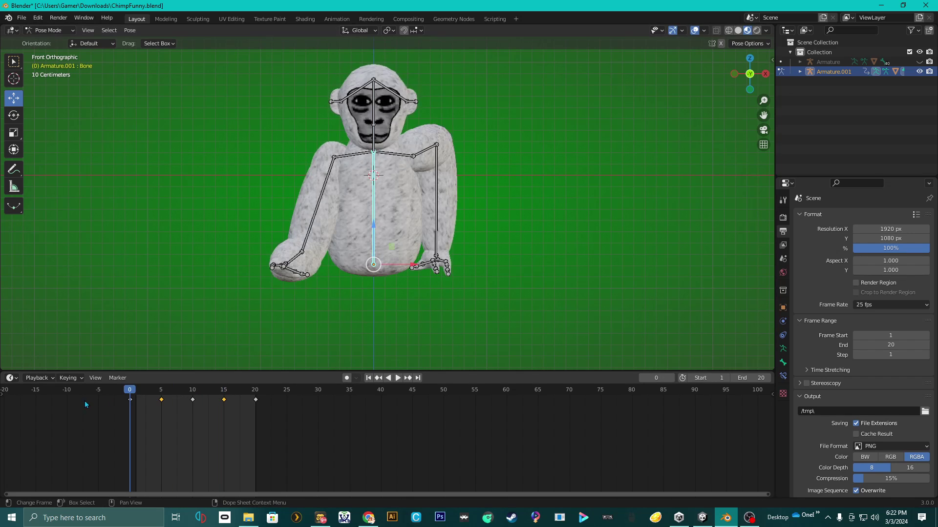
key("space")
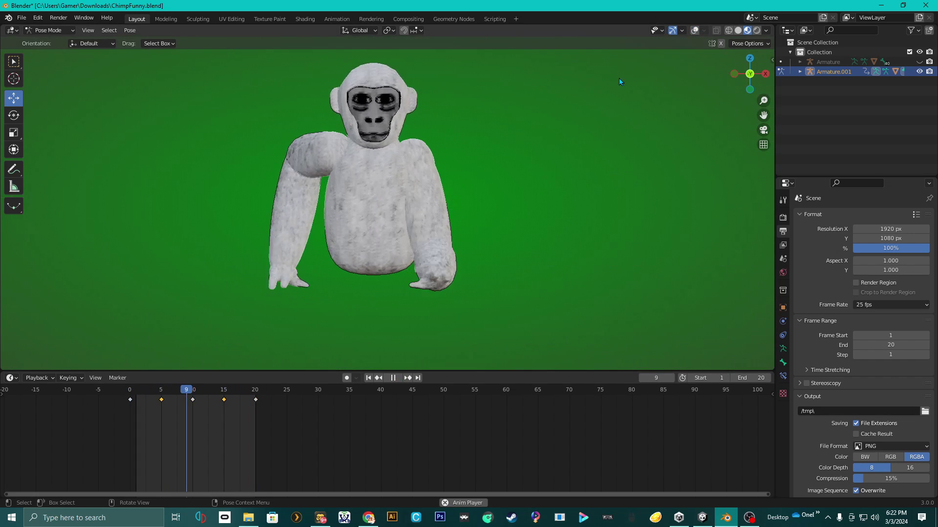
middle_click_drag(619, 78, 544, 241)
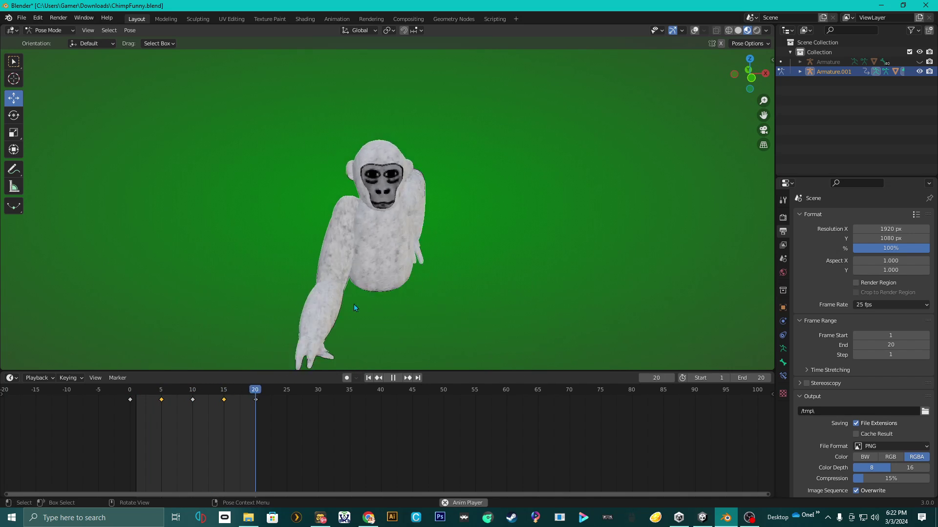
middle_click_drag(485, 183, 466, 260)
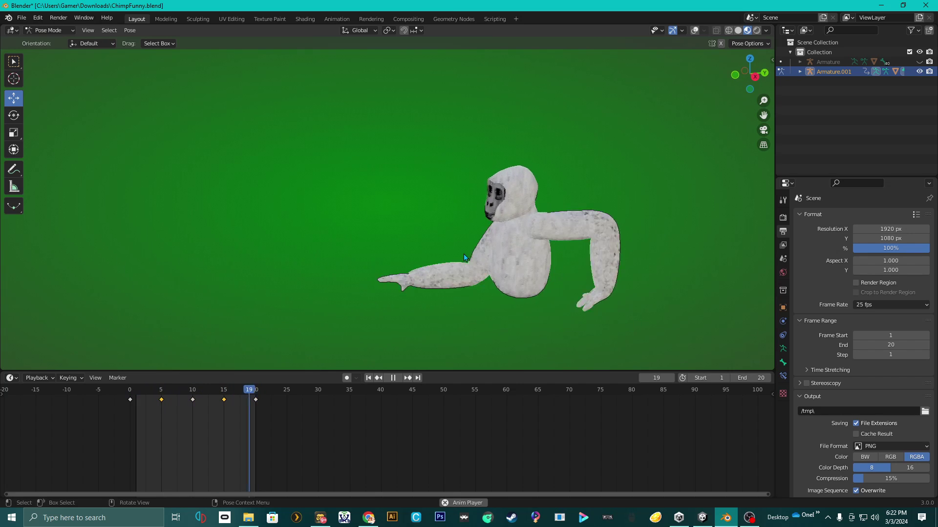
middle_click_drag(295, 217, 532, 325)
key("space")
- Switch to Unity to look through the project's Assets folder and the scene, and return to Blender
left_click(702, 518)
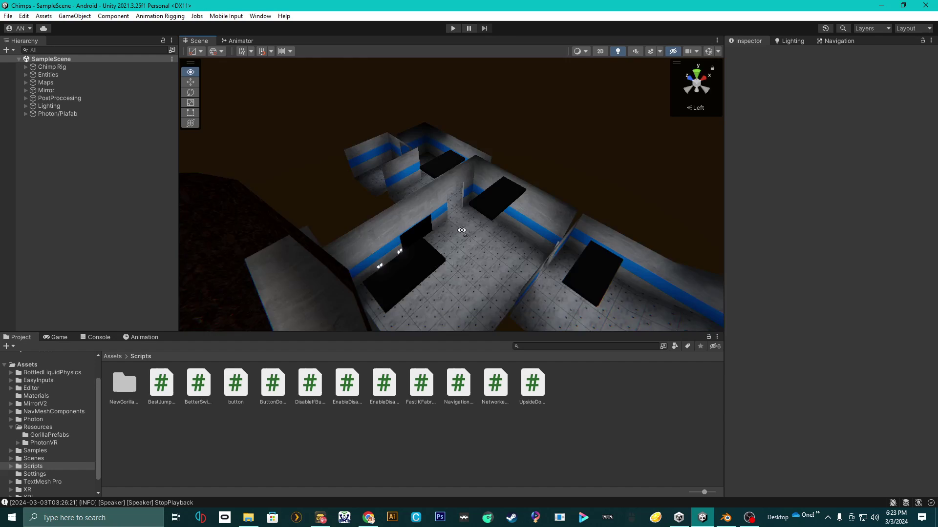
scroll(26, 393, "up", 2)
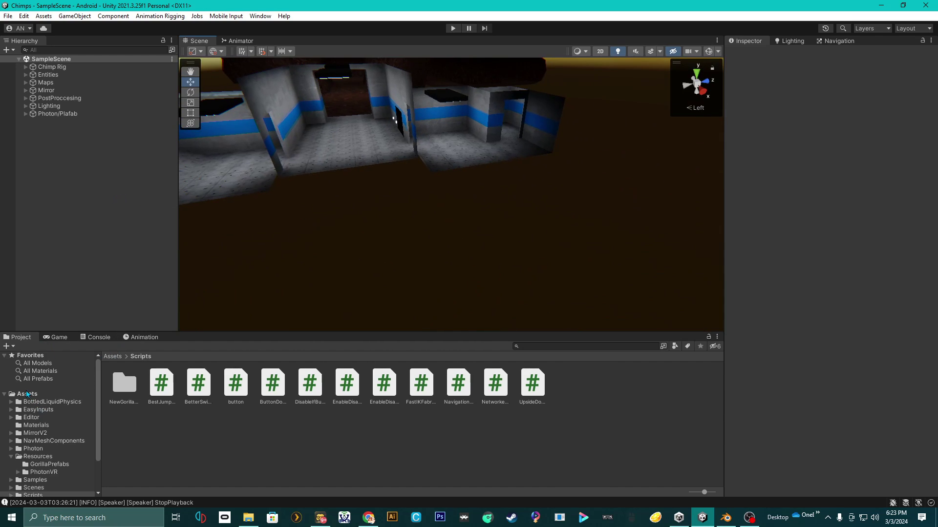
left_click(28, 394)
scroll(525, 414, "down", 1)
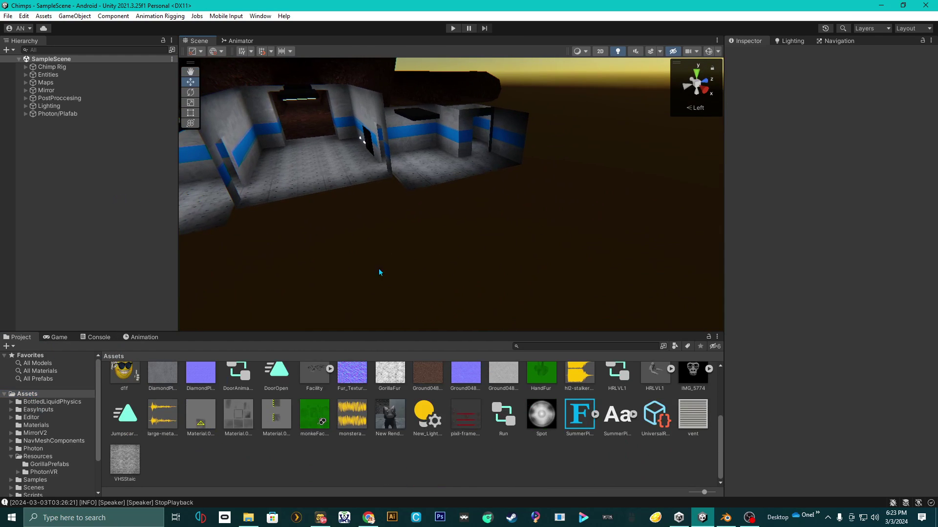
left_click_drag(379, 272, 584, 163, "alt")
left_click(730, 521)
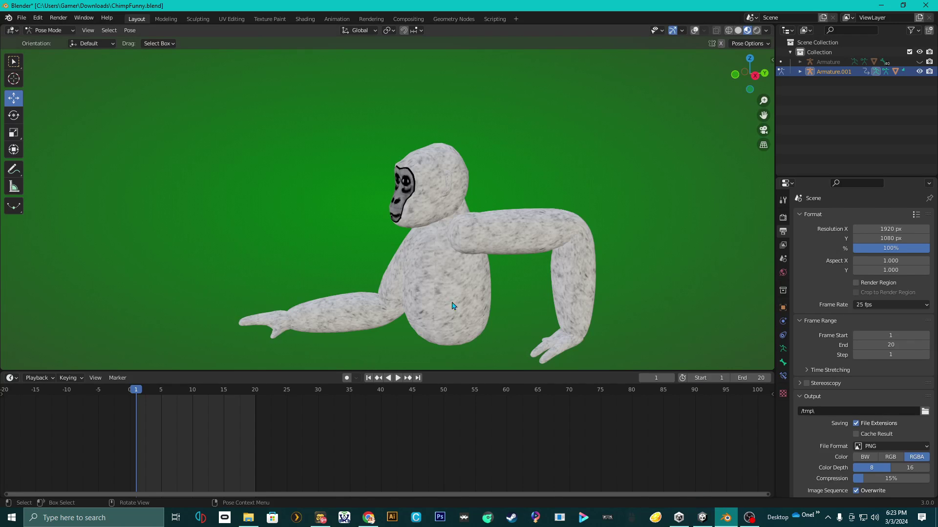
- Return to frame 0 and look at the FBX export settings for ChimpFunny.fbx without exporting
left_click_drag(160, 393, 130, 394)
left_click(21, 18)
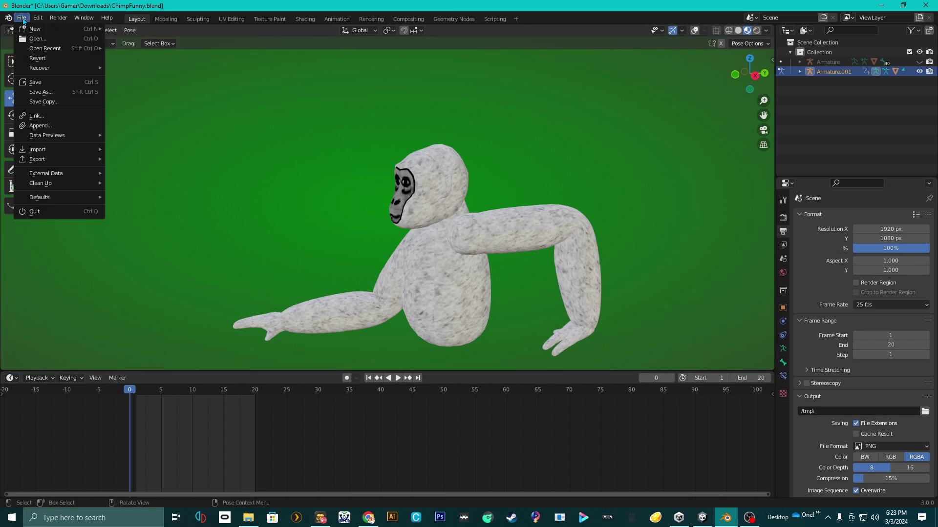
mouse_move(49, 161)
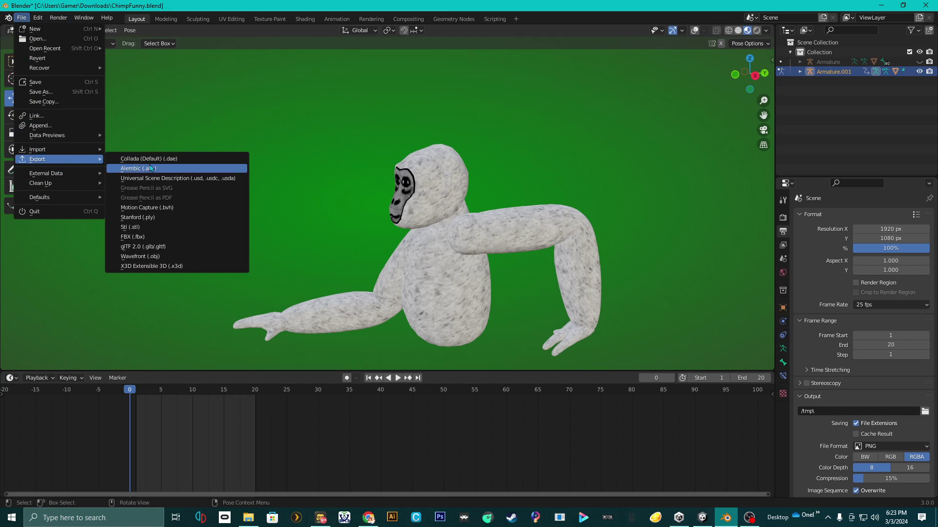
key("Escape")
left_click(21, 17)
mouse_move(50, 160)
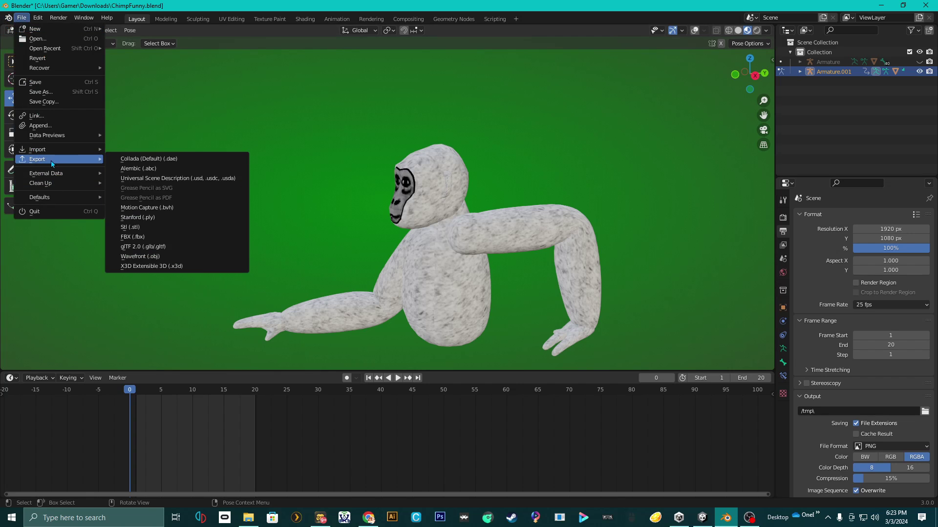
left_click(152, 238)
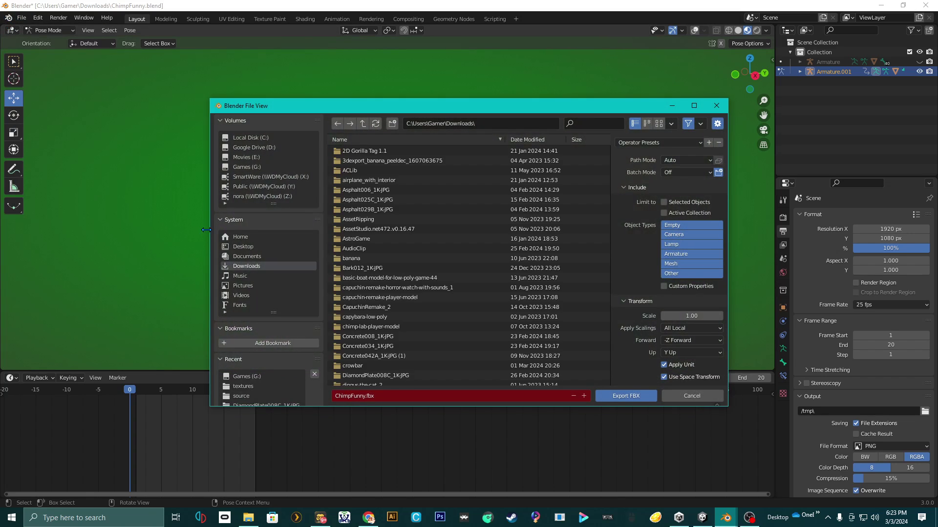
left_click(672, 107)
- Set a front view of the monkey and turn the viewport overlays back on
middle_click_drag(515, 141, 423, 192)
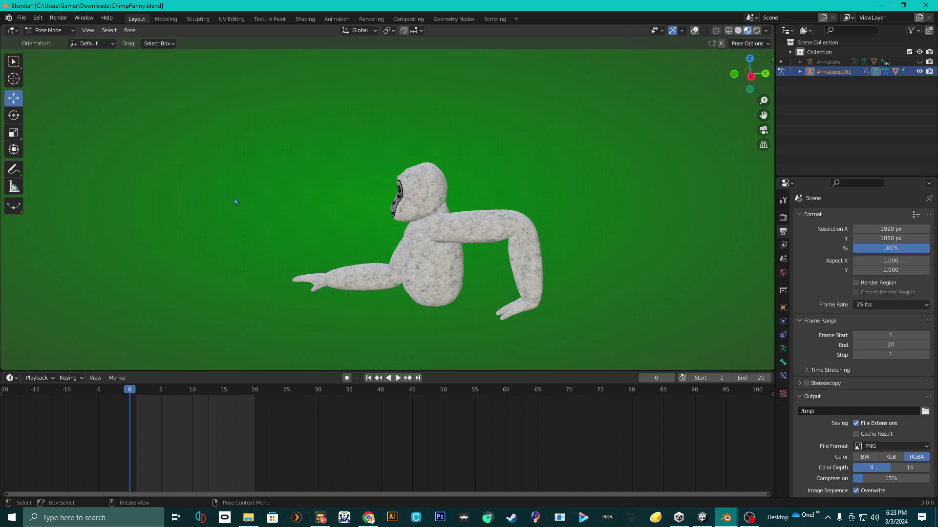
middle_click_drag(233, 197, 344, 189)
key("KP_3")
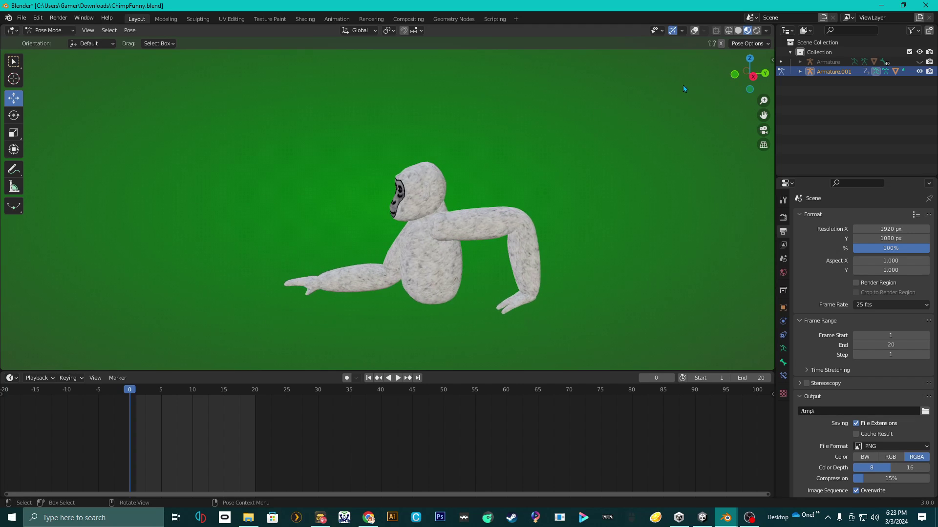
left_click(735, 75)
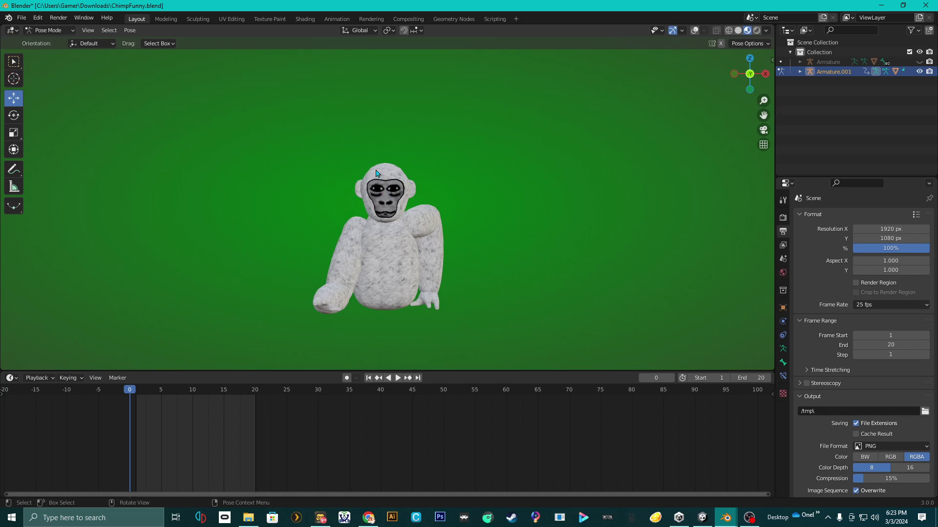
left_click(695, 30)
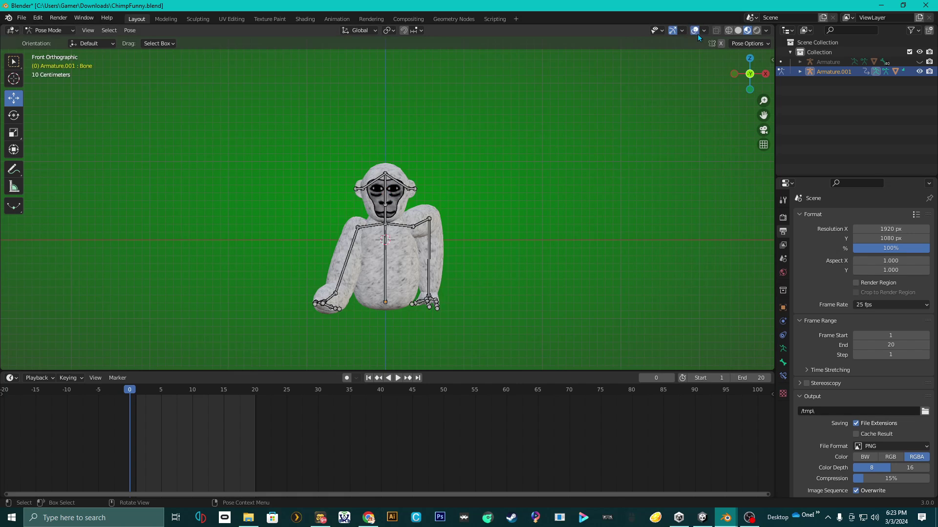
- Examine the monkey's frame 0 pose and bones from the front, left, right and oblique views
middle_click_drag(390, 145, 514, 222)
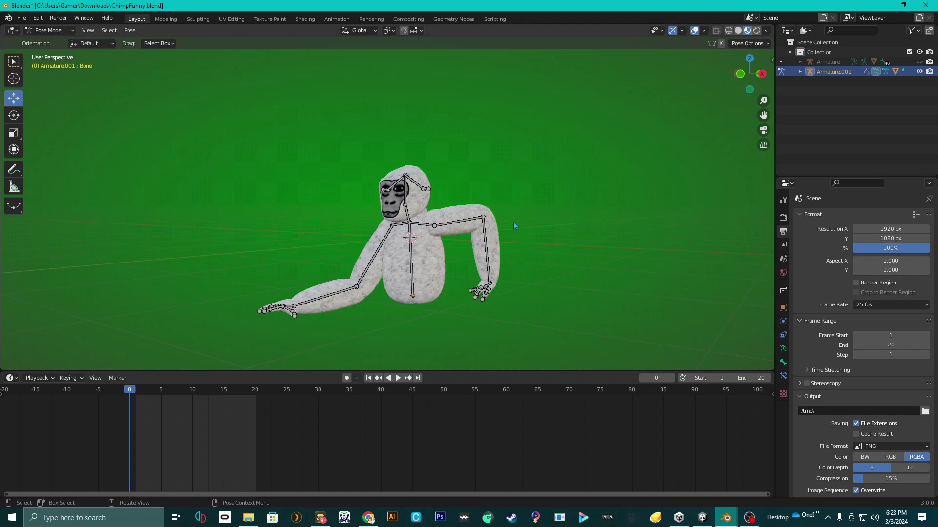
left_click(740, 75)
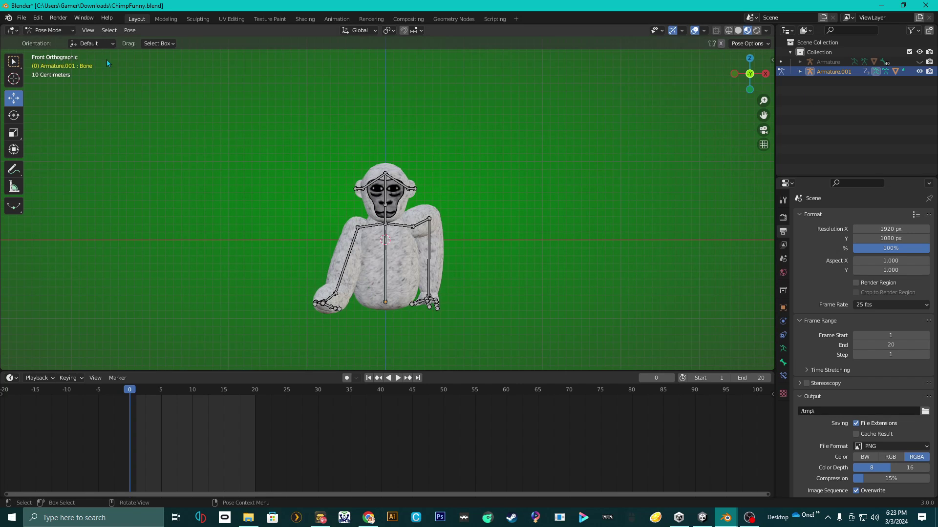
left_click(734, 75)
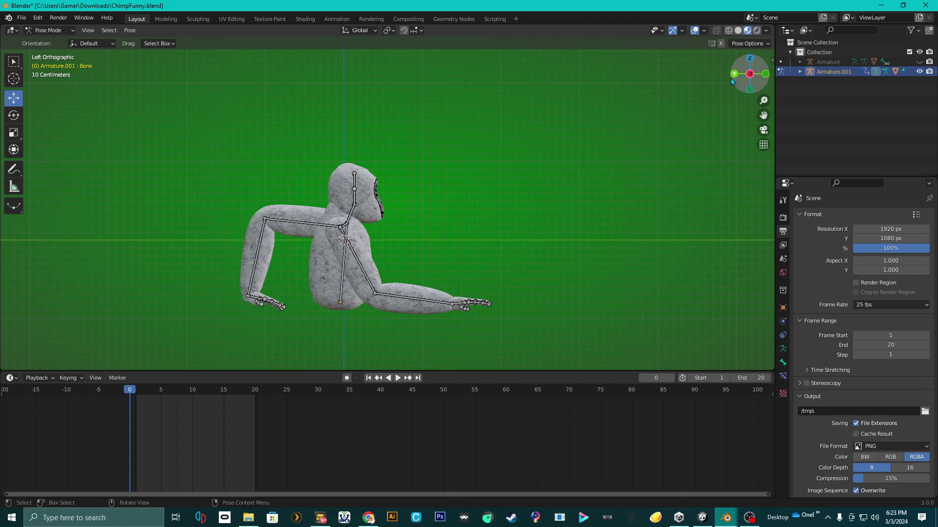
left_click_drag(751, 77, 802, 93)
left_click(749, 74)
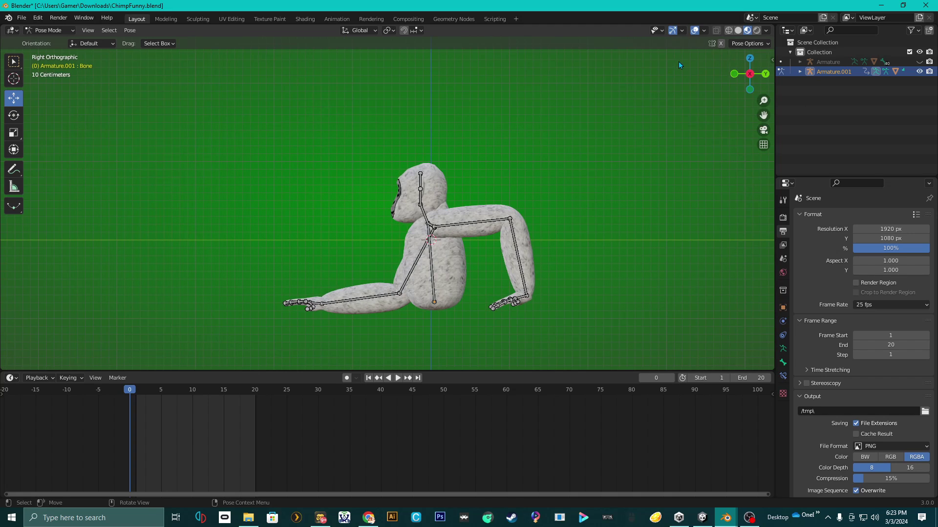
left_click(734, 74)
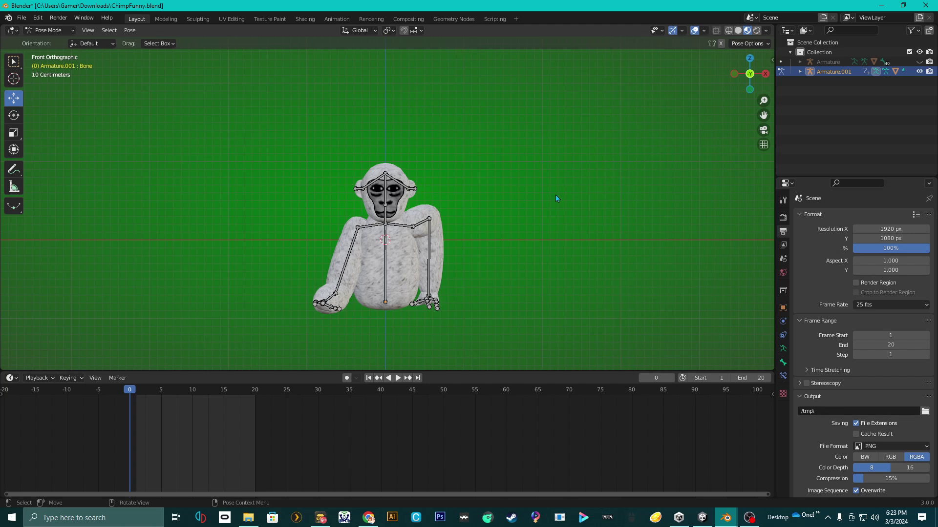
scroll(555, 198, "down", 1)
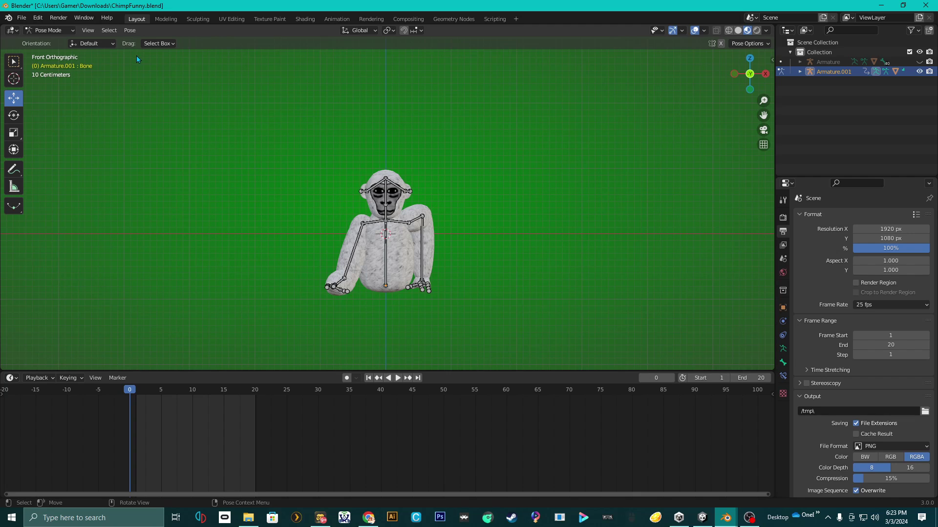
middle_click_drag(343, 151, 323, 161)
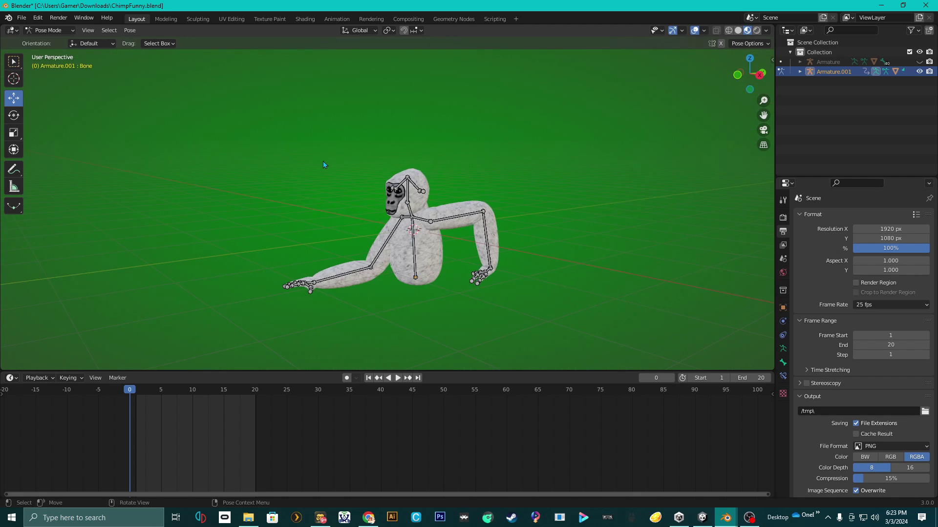
- Open the FBX export of ChimpFunny.fbx in the Downloads folder and examine its Include, Transform and Bake Animation options
left_click(734, 79)
scroll(437, 239, "up", 2)
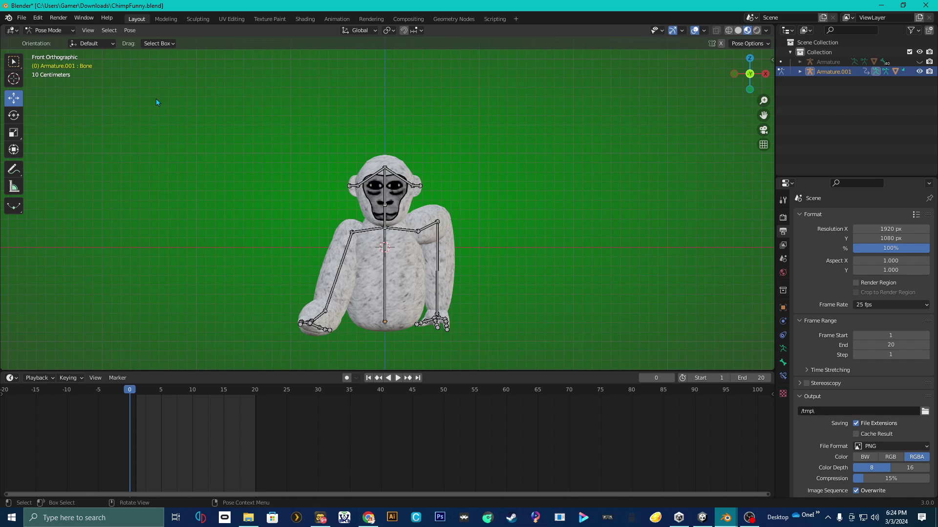
middle_click_drag(373, 113, 756, 78)
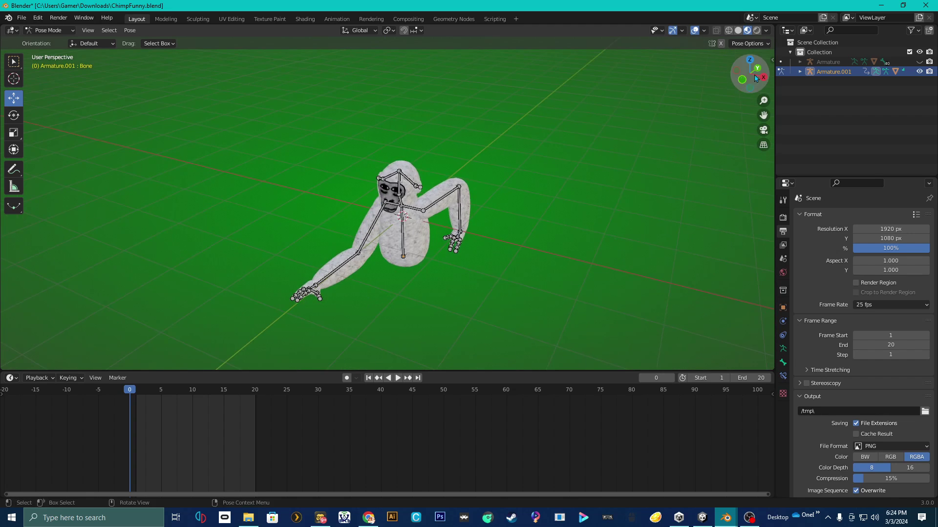
middle_click_drag(449, 194, 442, 202)
left_click(22, 18)
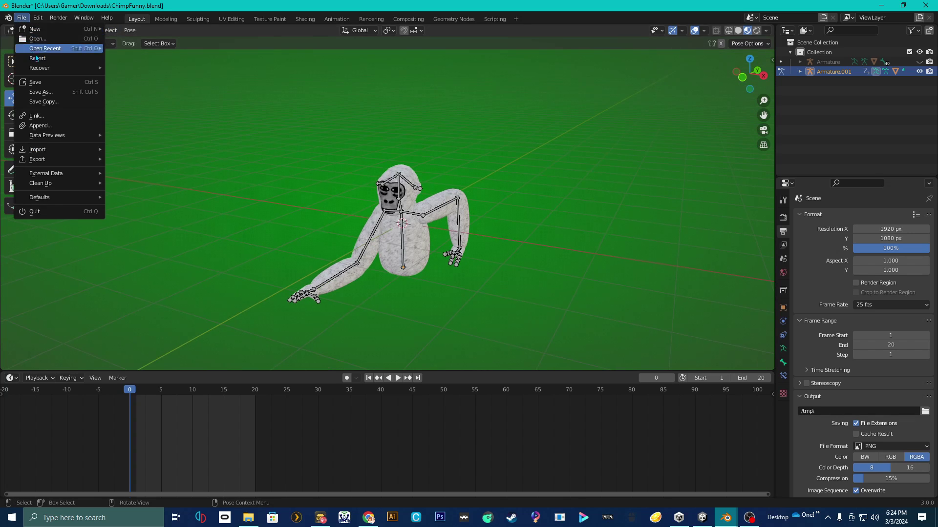
mouse_move(54, 166)
left_click(132, 237)
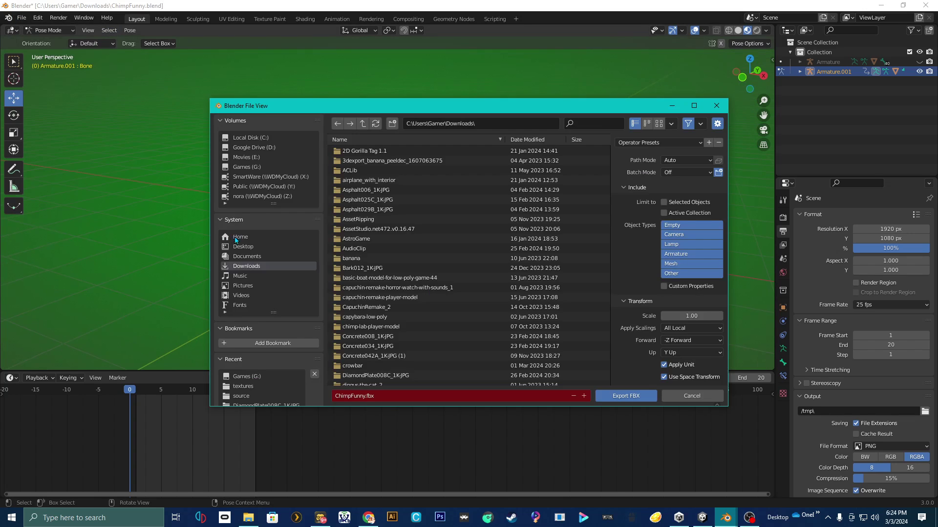
left_click(251, 267)
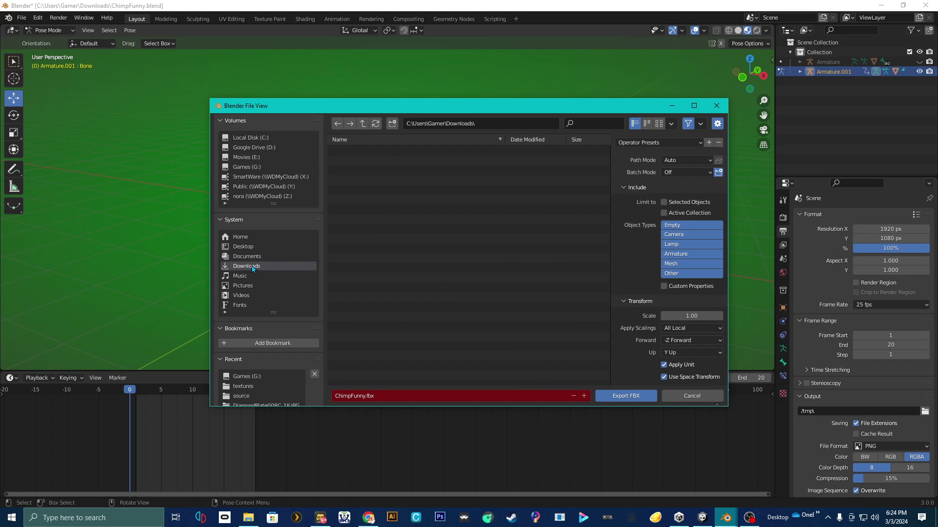
scroll(481, 304, "down", 2)
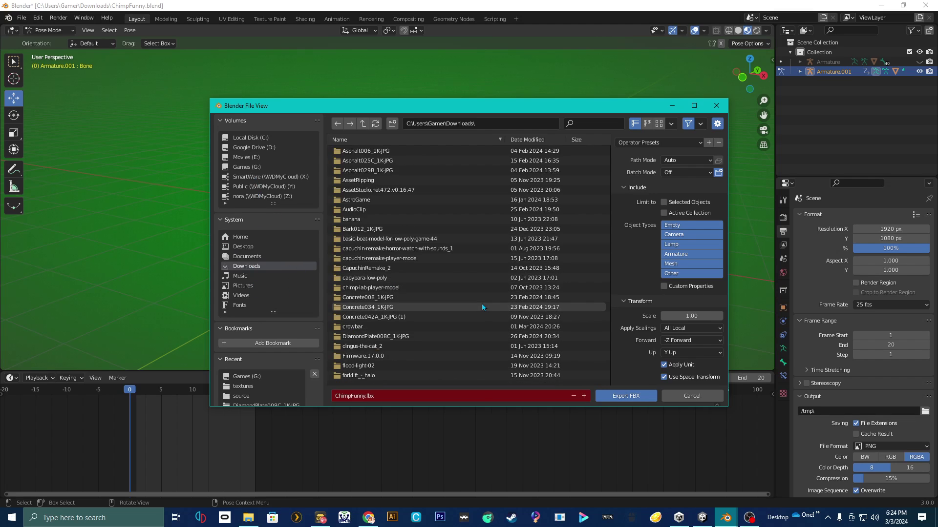
scroll(545, 303, "up", 2)
scroll(641, 303, "down", 2)
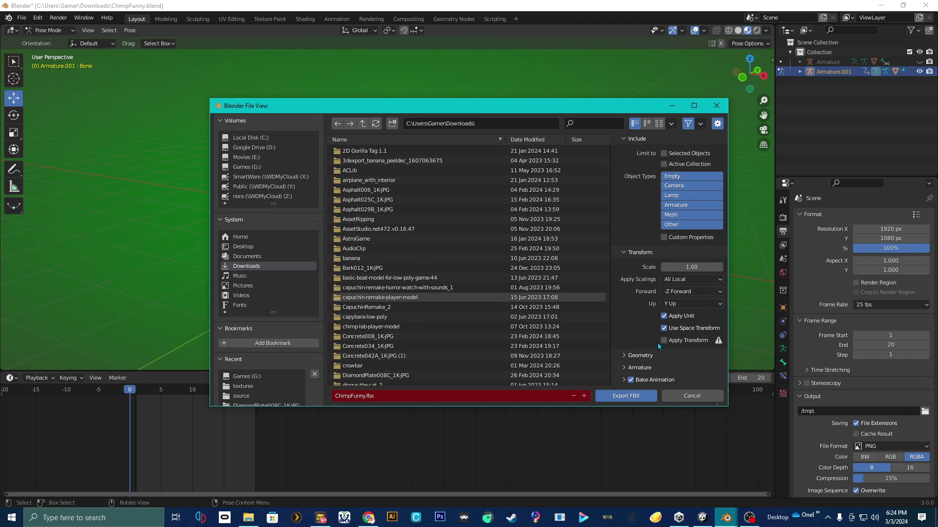
scroll(678, 333, "down", 4)
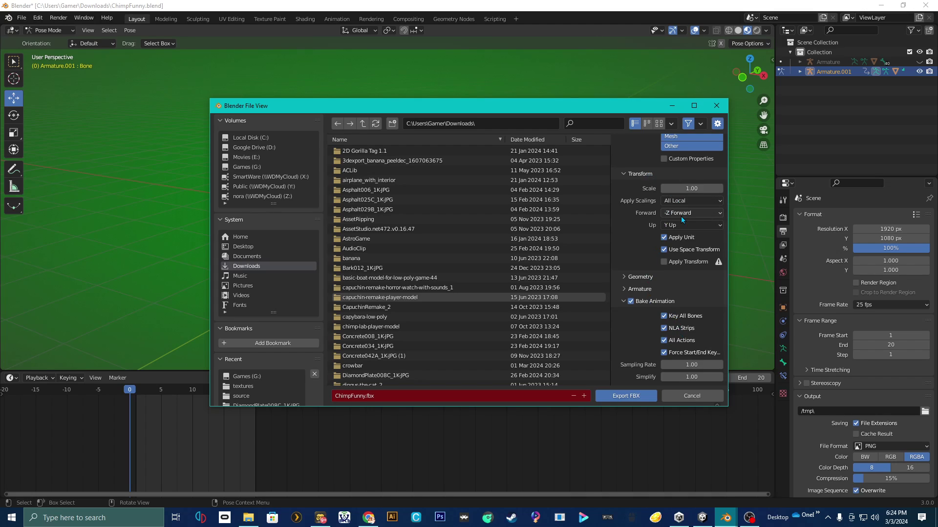
- Try Y Forward and Z Up as the FBX export axes, review the other options, and leave without exporting
left_click(682, 218)
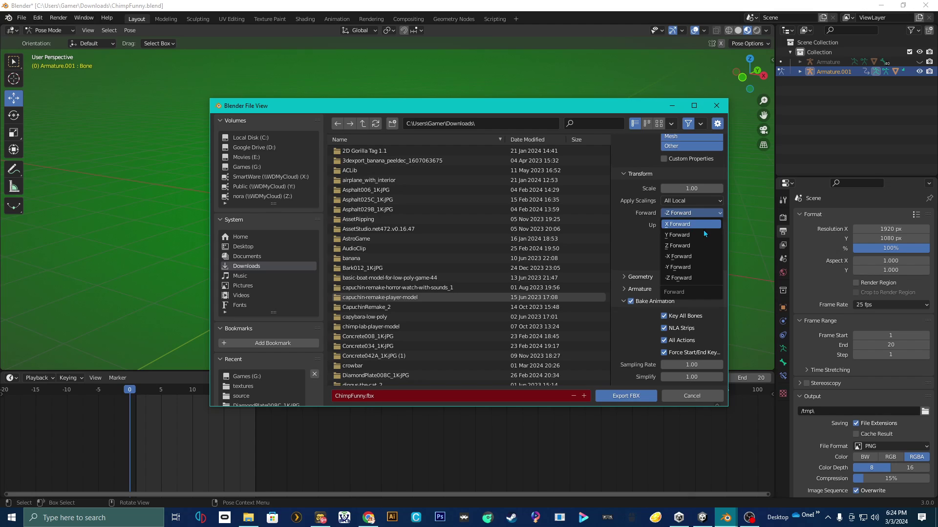
left_click(685, 238)
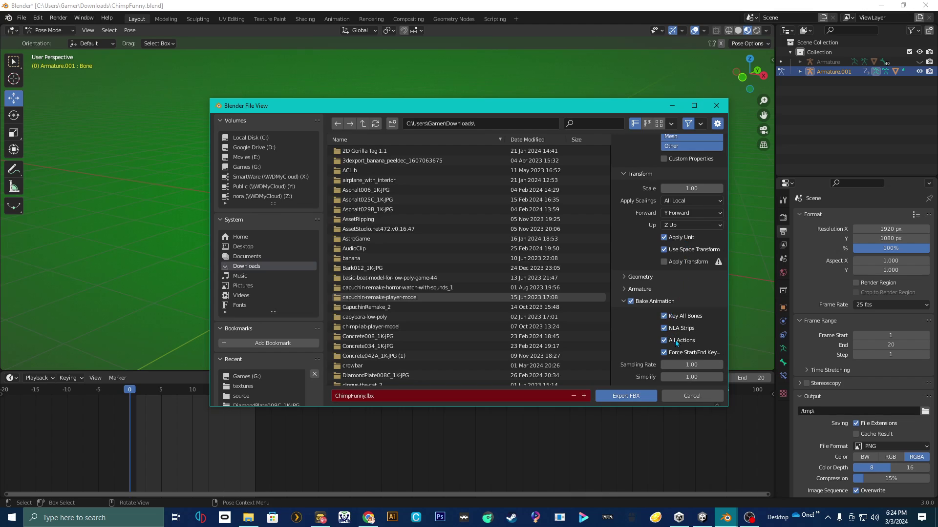
scroll(663, 303, "up", 6)
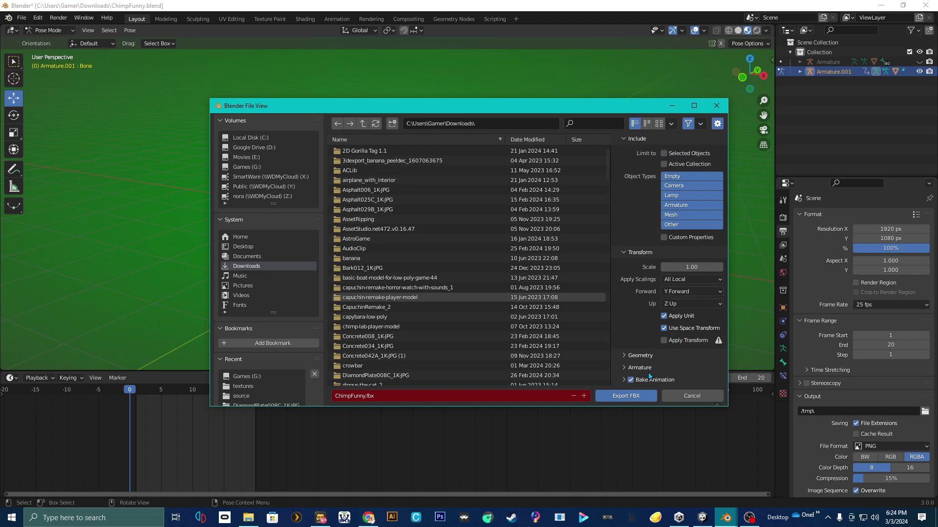
scroll(662, 365, "down", 4)
scroll(662, 365, "down", 2)
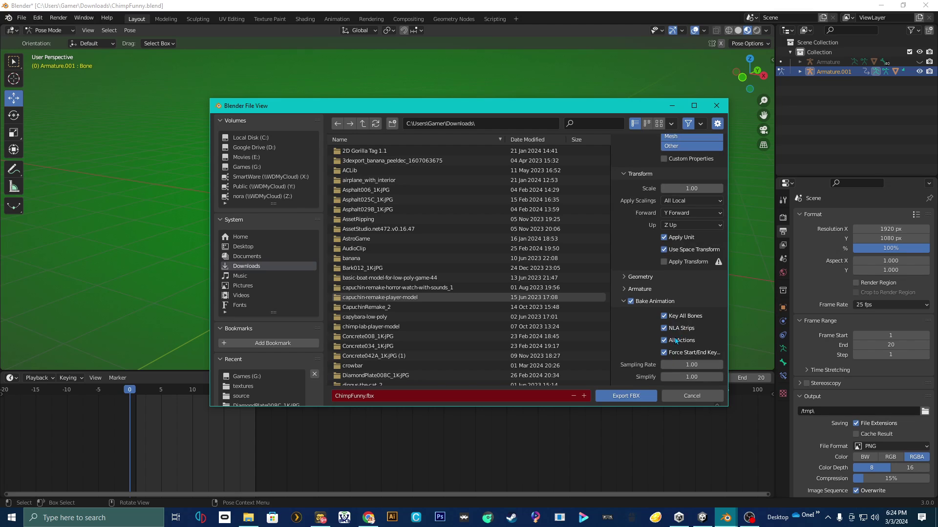
scroll(674, 233, "up", 4)
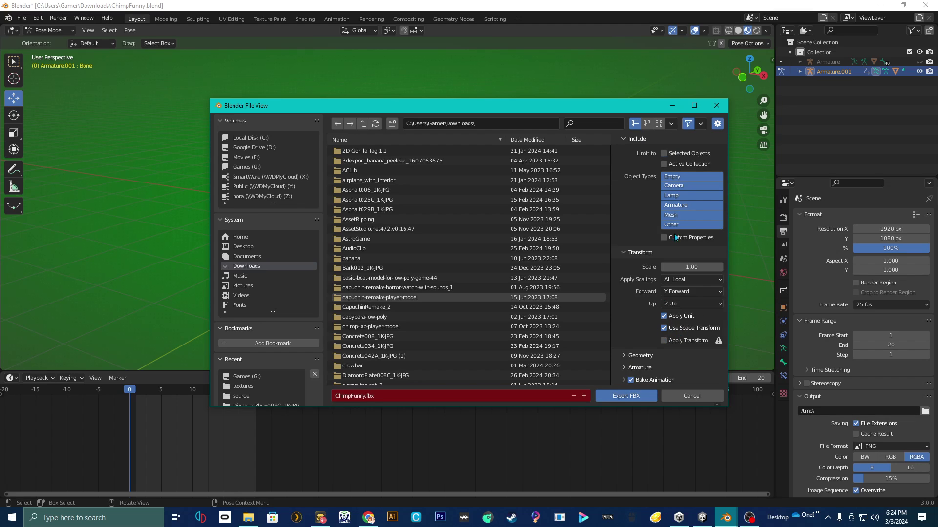
left_click(716, 106)
- Switch to Unity and place the HRLVL1 model in the corner of the blue-striped concrete room, framing it in view
left_click(702, 518)
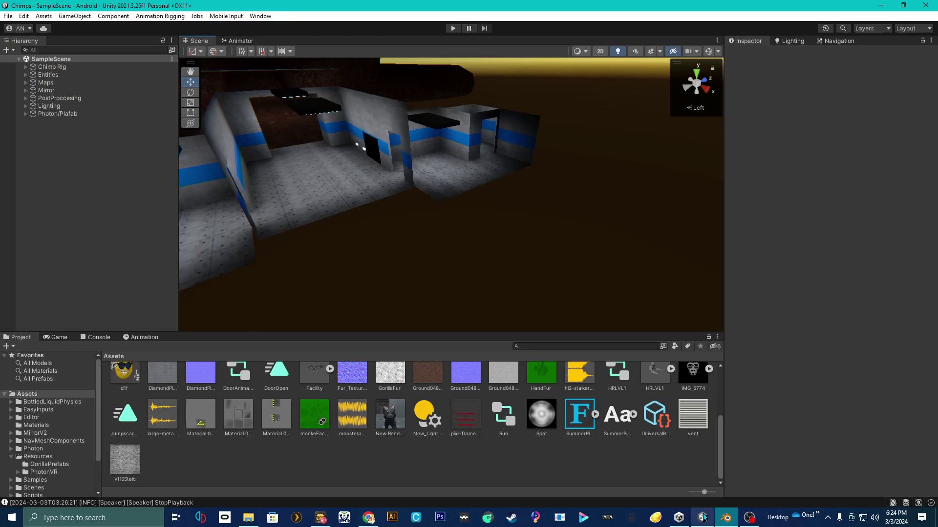
right_click_drag(524, 309, 432, 318)
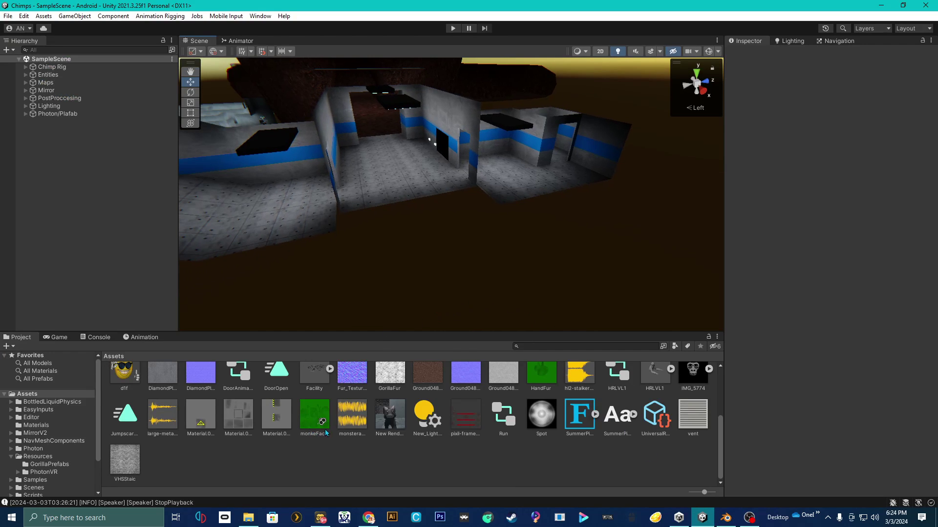
scroll(597, 364, "up", 2)
right_click_drag(517, 142, 469, 141)
right_click_drag(491, 318, 508, 223)
key("w")
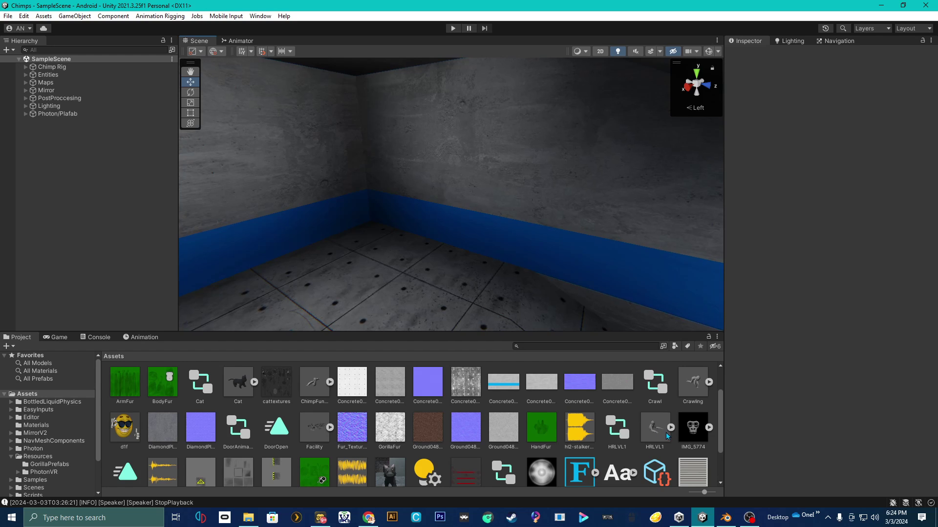
left_click_drag(655, 428, 313, 251)
key("f")
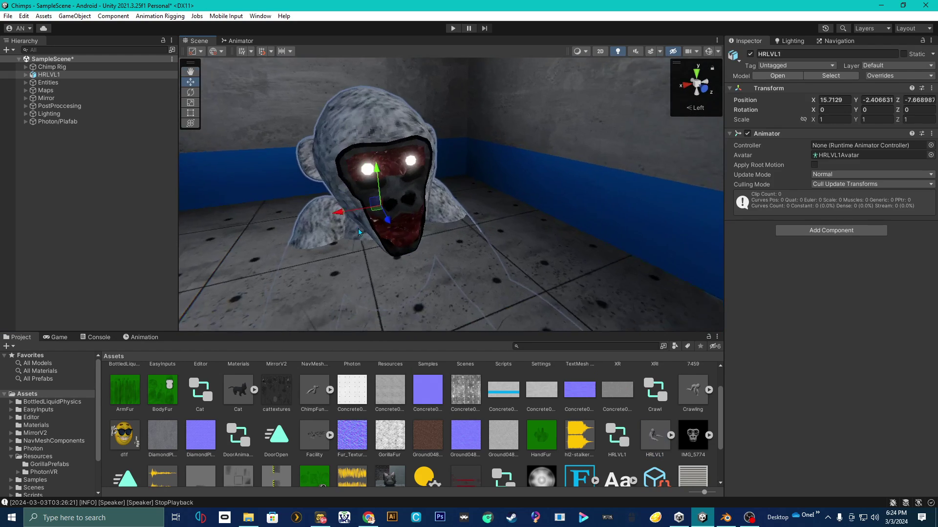
- Scale the placed HRLVL1 monster uniformly to about 0.57 and move it to Y -1.787, Z -7.173
key("r")
left_click_drag(376, 206, 274, 213)
left_click(192, 81)
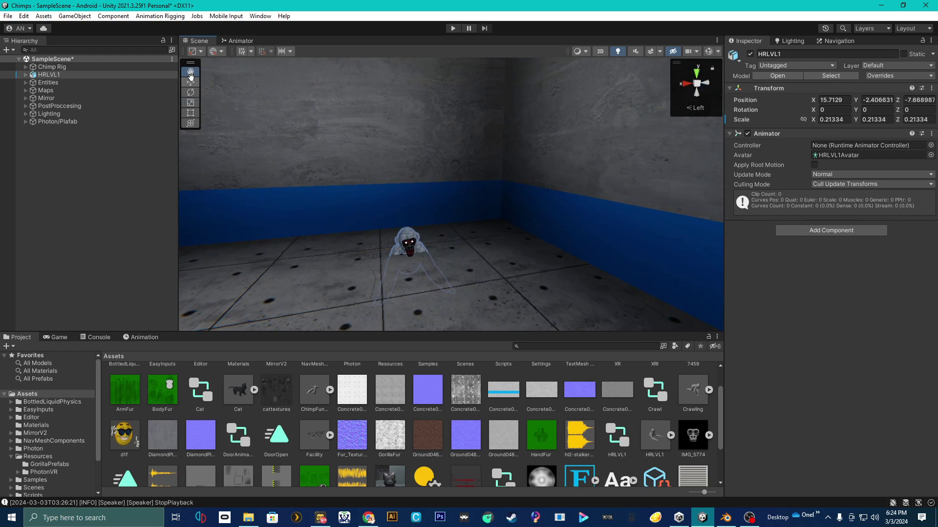
left_click_drag(341, 120, 488, 156, "alt")
key("r")
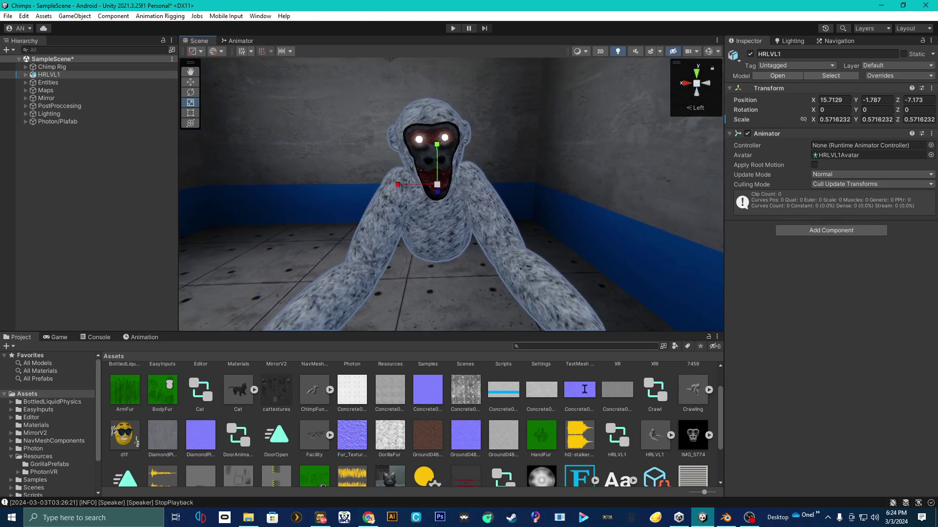
- Open the import settings of the HRLVL1 model asset and bring up its rig options
left_click(655, 442)
left_click(640, 417)
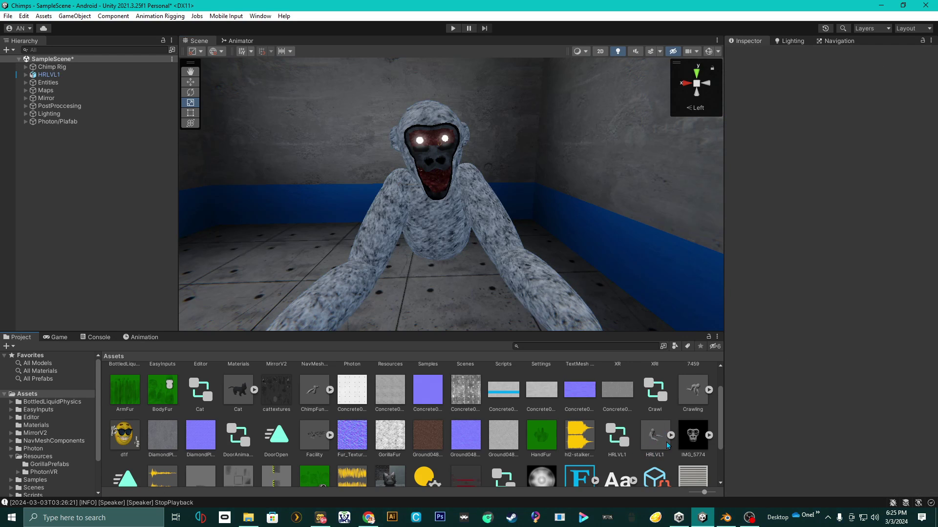
left_click(645, 442)
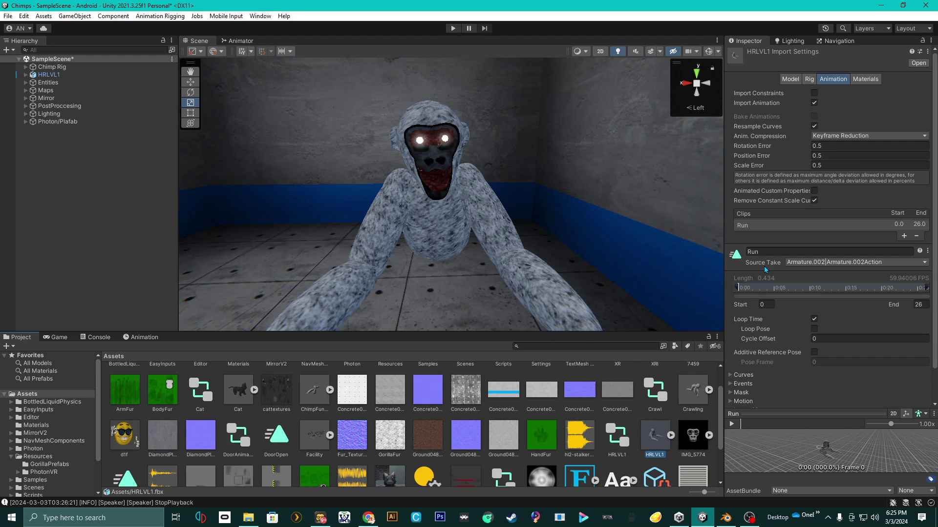
left_click(792, 80)
left_click(809, 81)
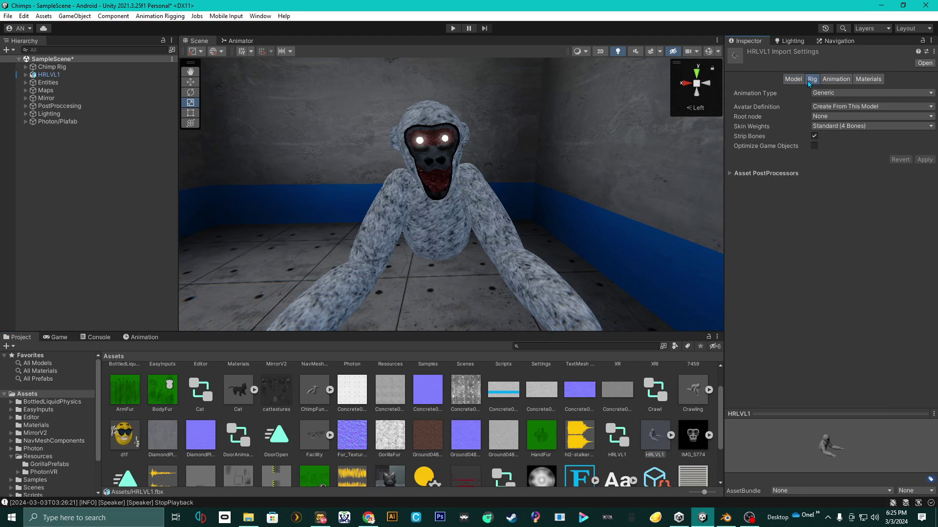
- Switch the HRLVL1 rig's Avatar Definition to No Avatar and back to Create From This Model
left_click(834, 106)
left_click(836, 117)
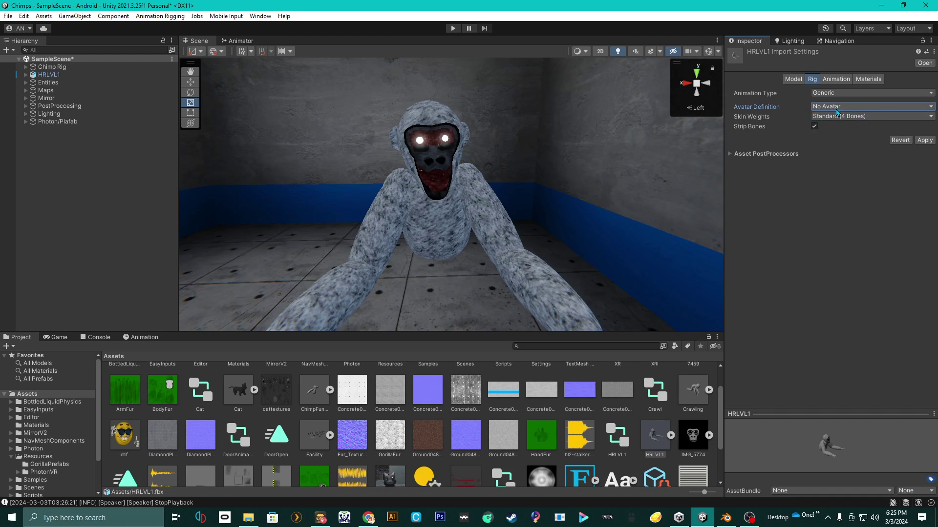
left_click(841, 108)
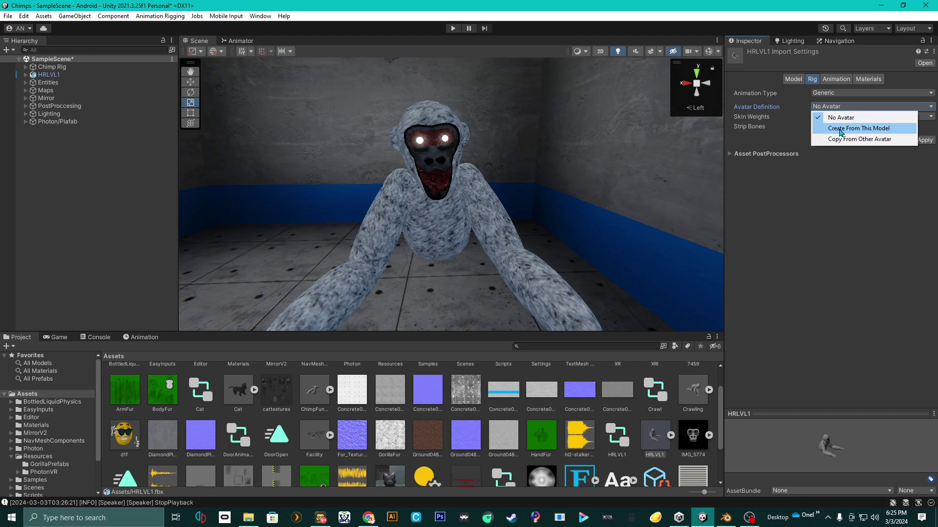
left_click(841, 129)
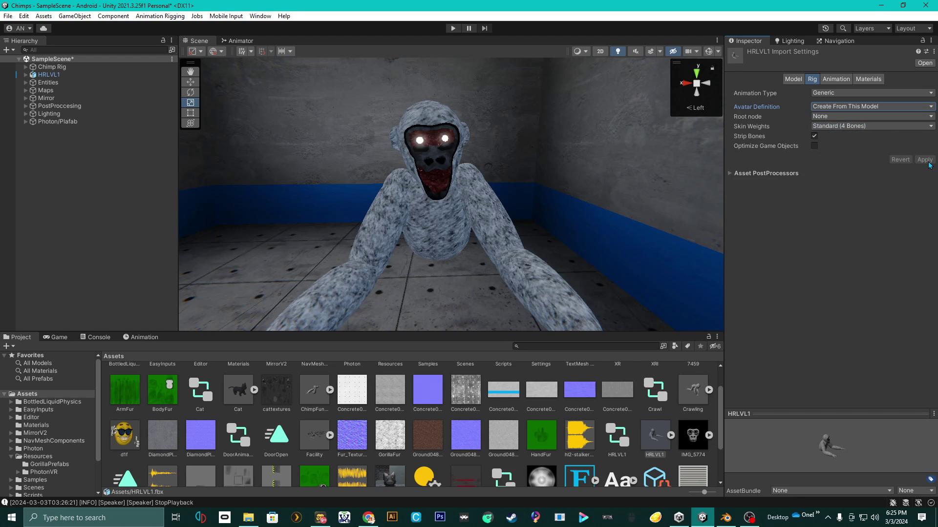
- Examine HRLVL1's Run clip settings, preview the looping animation, and look over the material and rig import options
left_click(835, 79)
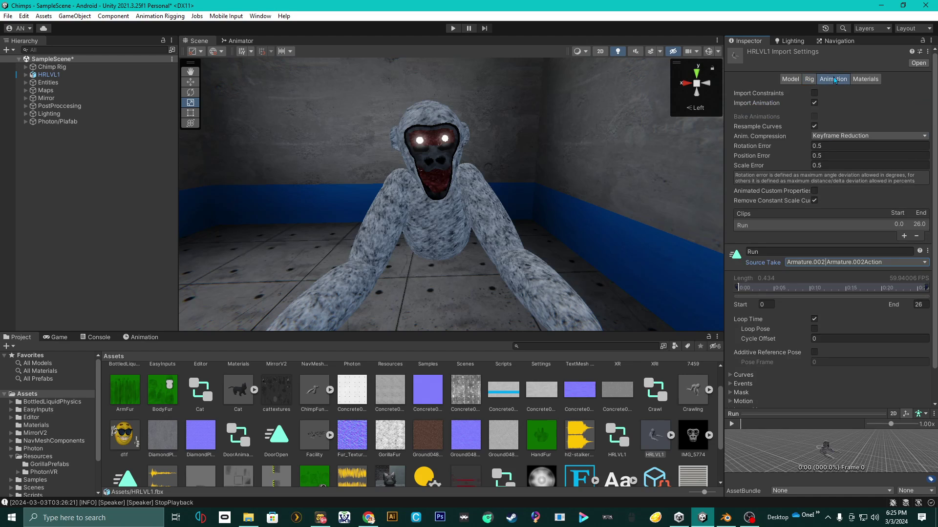
left_click(751, 226)
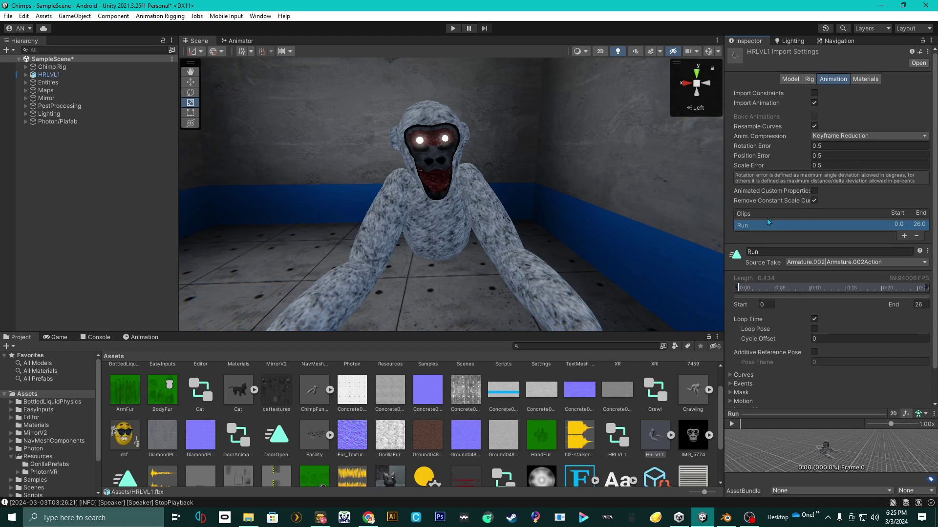
scroll(779, 235, "down", 1)
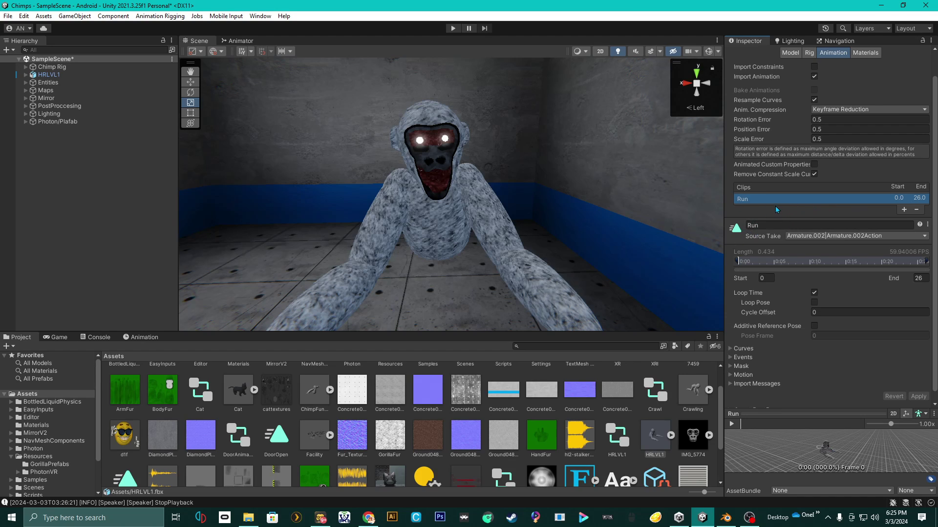
scroll(777, 209, "down", 1)
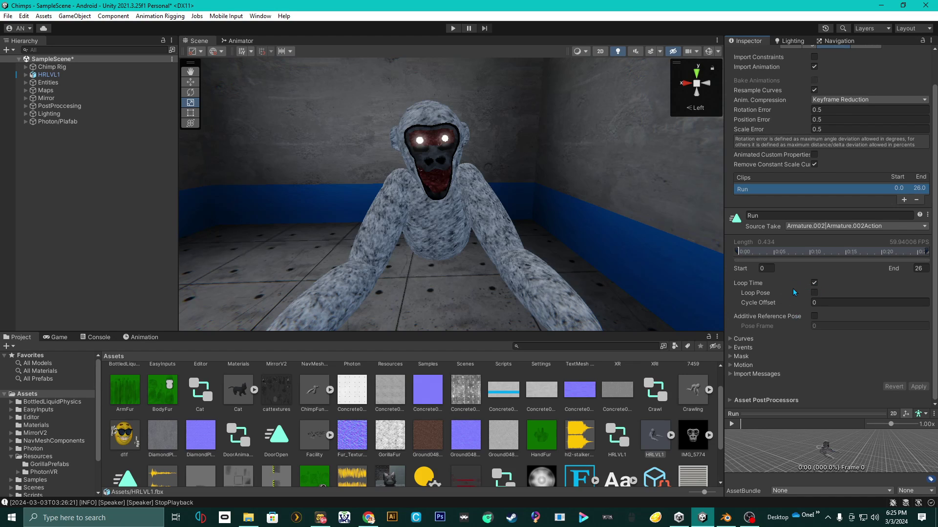
left_click(731, 424)
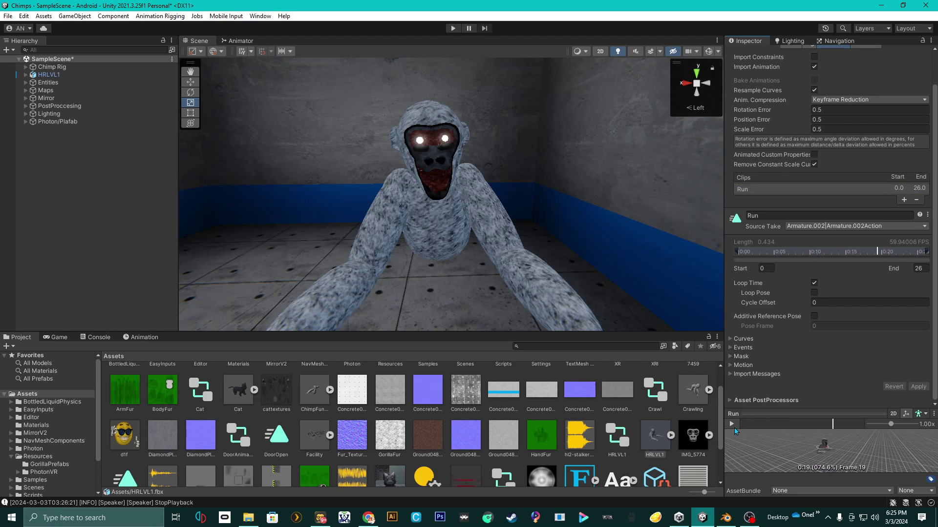
left_click(731, 424)
scroll(831, 323, "up", 2)
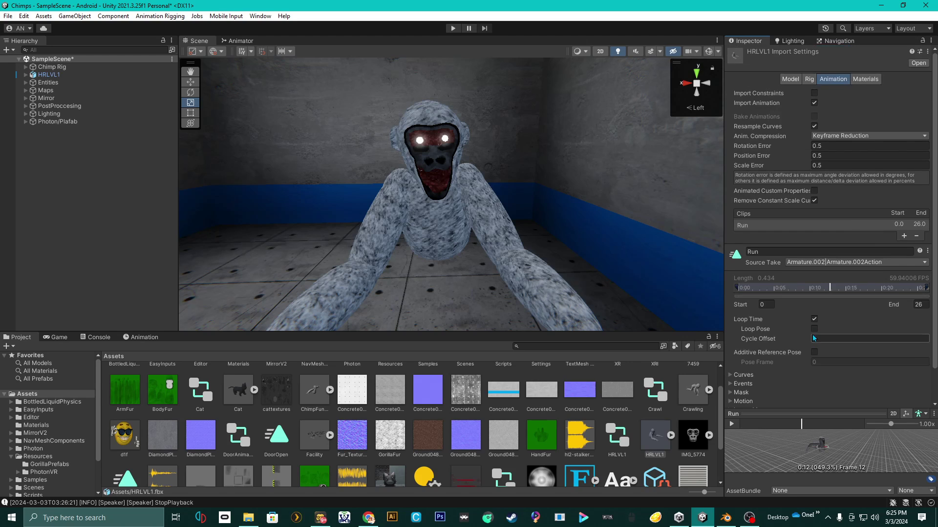
left_click(868, 80)
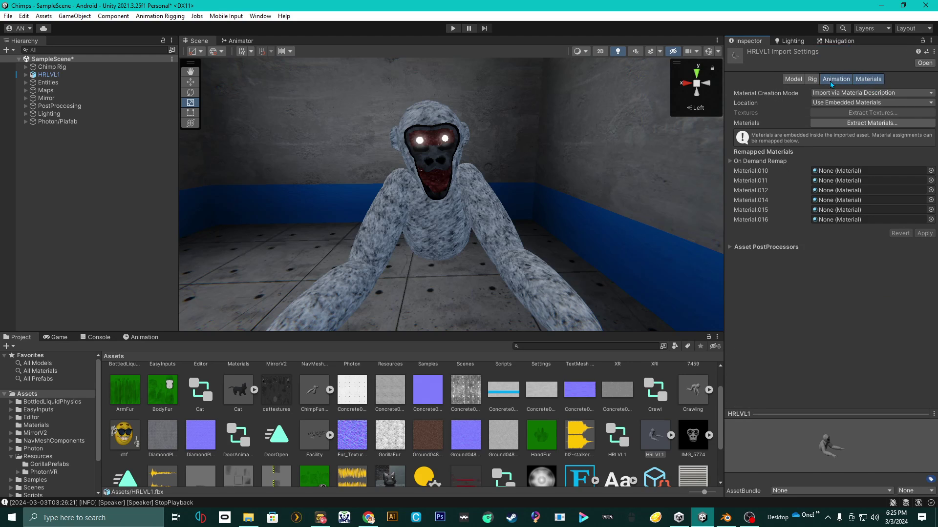
left_click(809, 80)
- Look up the Animator Controller among the asset types that can be created in Assets, without creating one
scroll(594, 370, "down", 2)
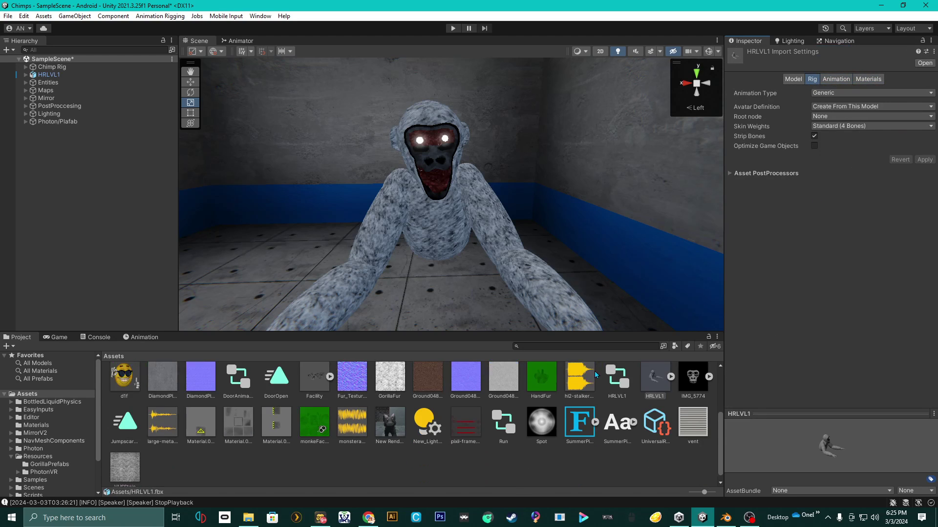
right_click(464, 470)
mouse_move(497, 209)
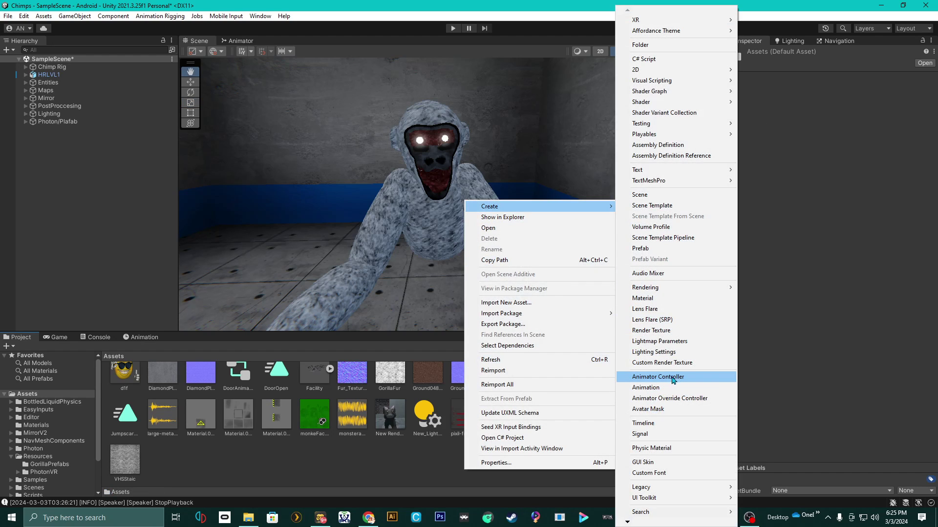
left_click(435, 472)
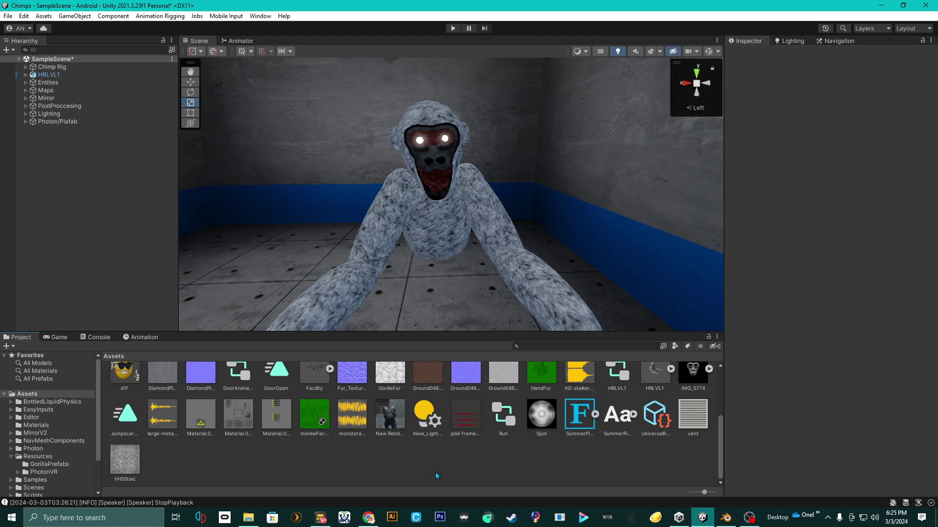
- Open the HRLVL1 Animator Controller and add the HRLVL1 model's Run clip to its Base Layer as a state
double_click(619, 396)
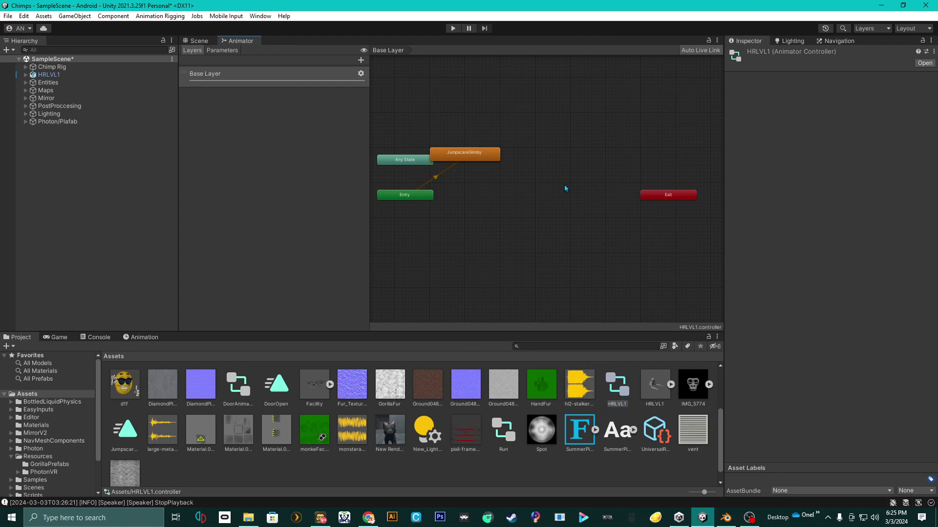
left_click(585, 293)
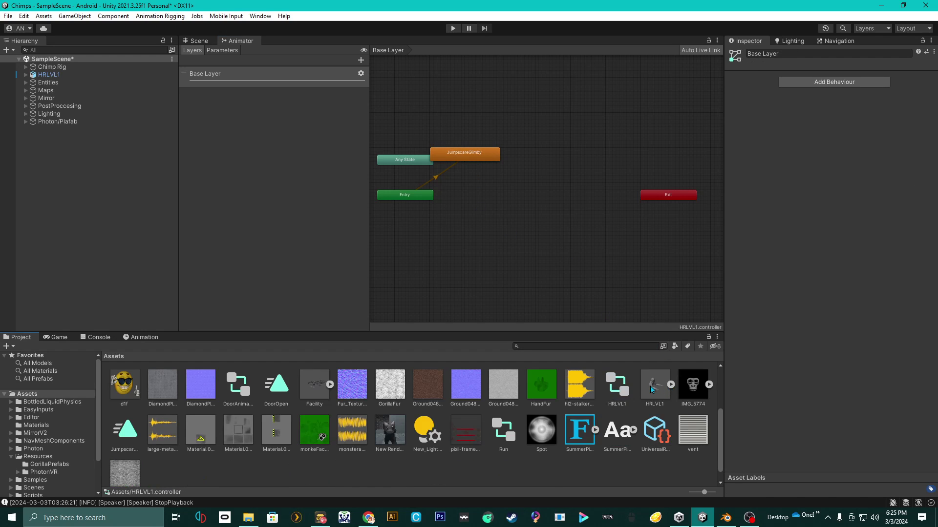
left_click(671, 385)
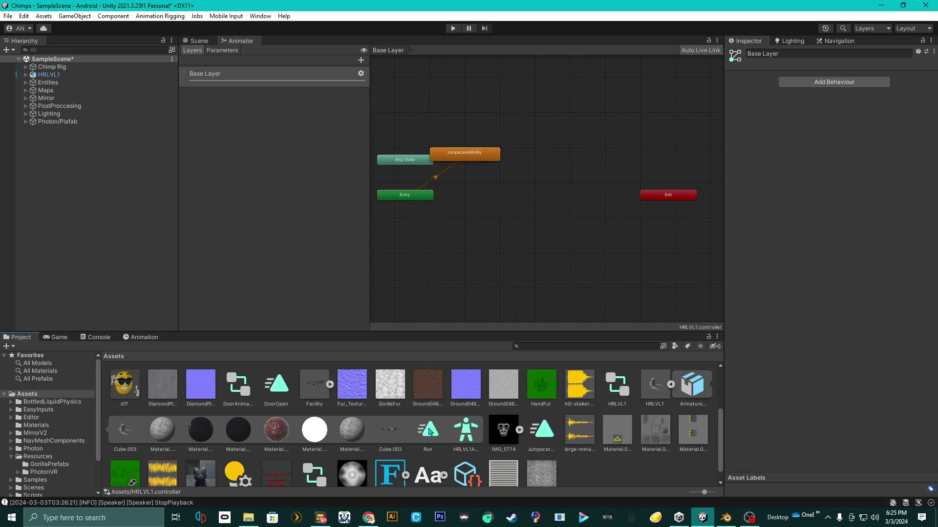
left_click_drag(431, 433, 544, 194)
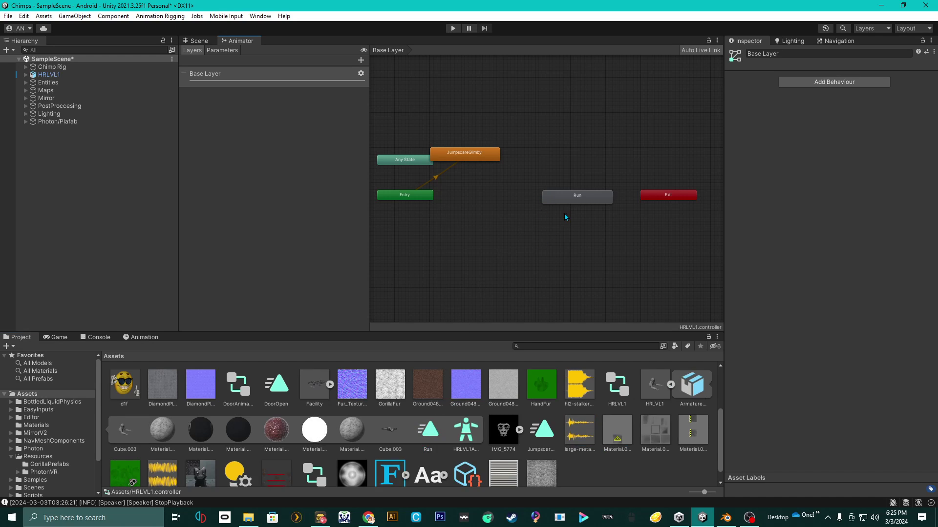
- Remove the Run state and add the Run clip to the Base Layer again, repeating this once more
left_click(580, 197)
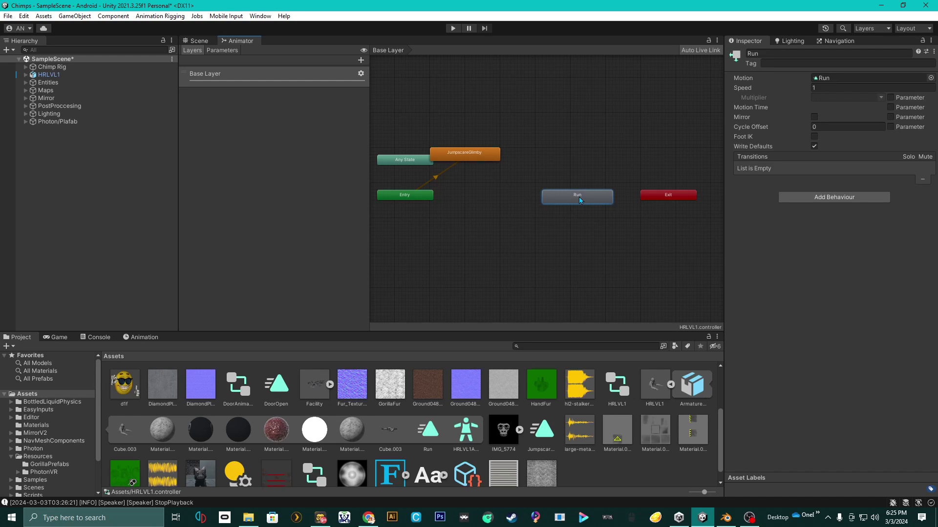
key("Delete")
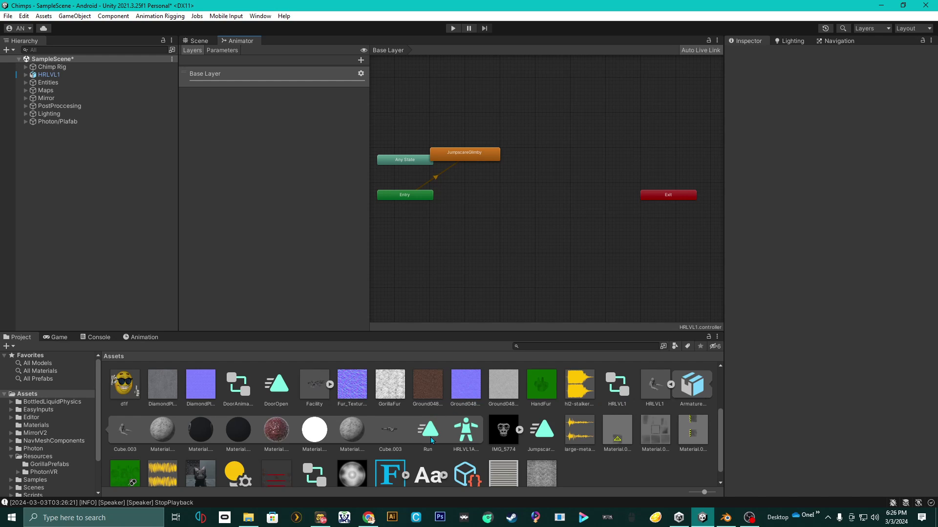
left_click_drag(429, 431, 574, 174)
left_click(596, 171)
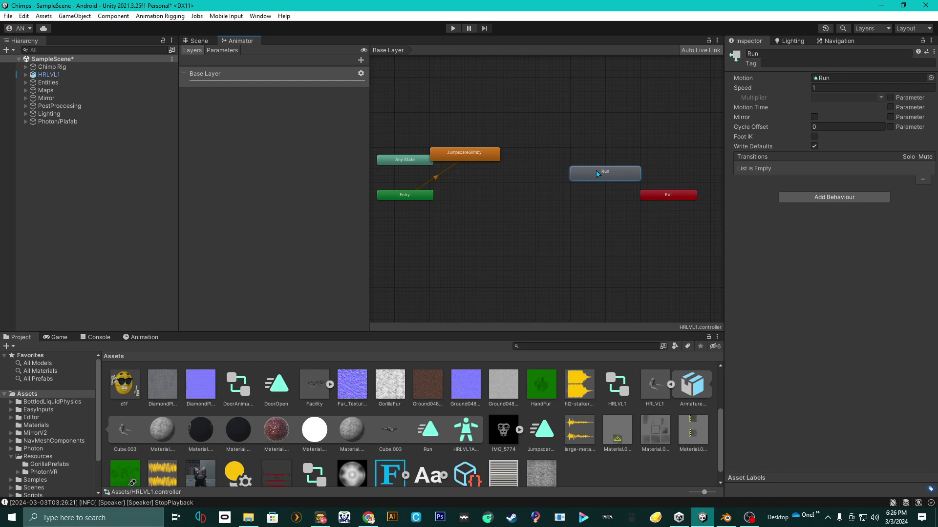
key("Delete")
left_click_drag(427, 430, 562, 219)
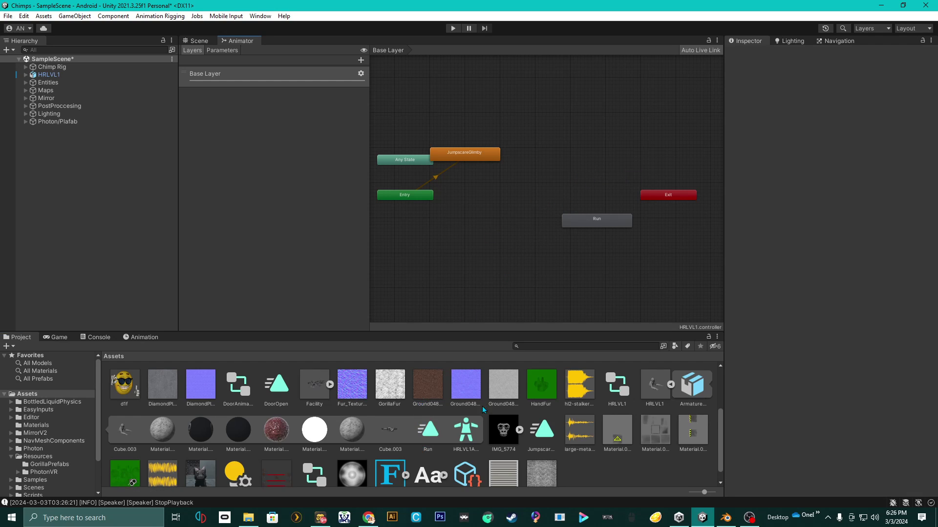
- Rearrange the Base Layer so the Run state sits beside Any State and JumpscareGlimby sits between Entry and Exit
left_click_drag(461, 158, 563, 134)
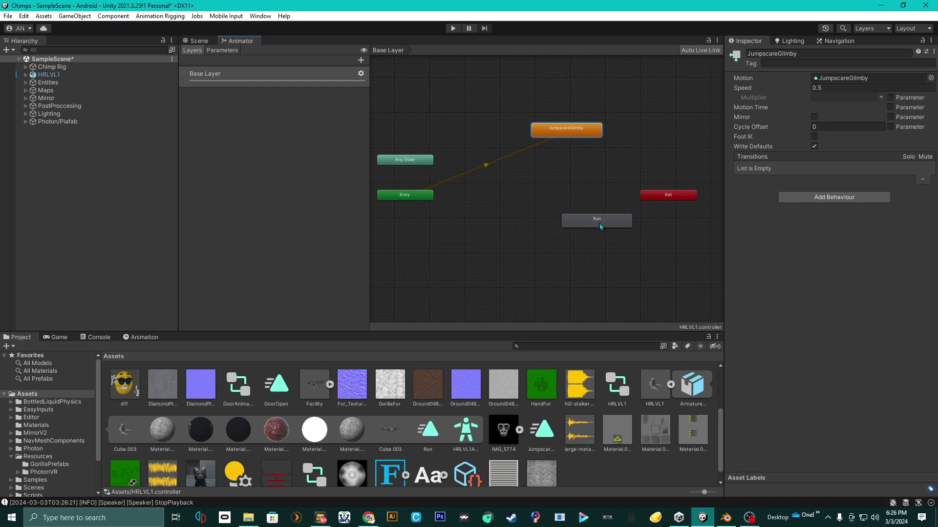
left_click_drag(600, 226, 482, 170)
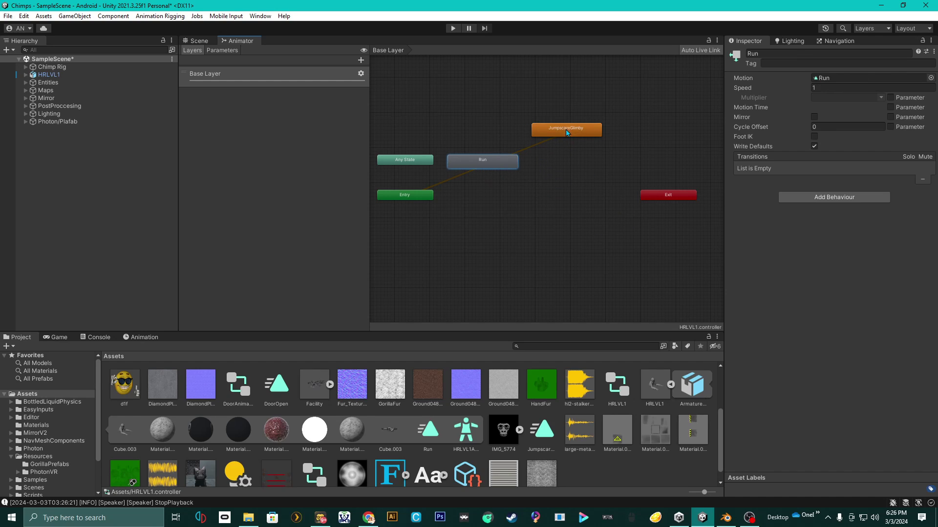
left_click_drag(567, 132, 560, 210)
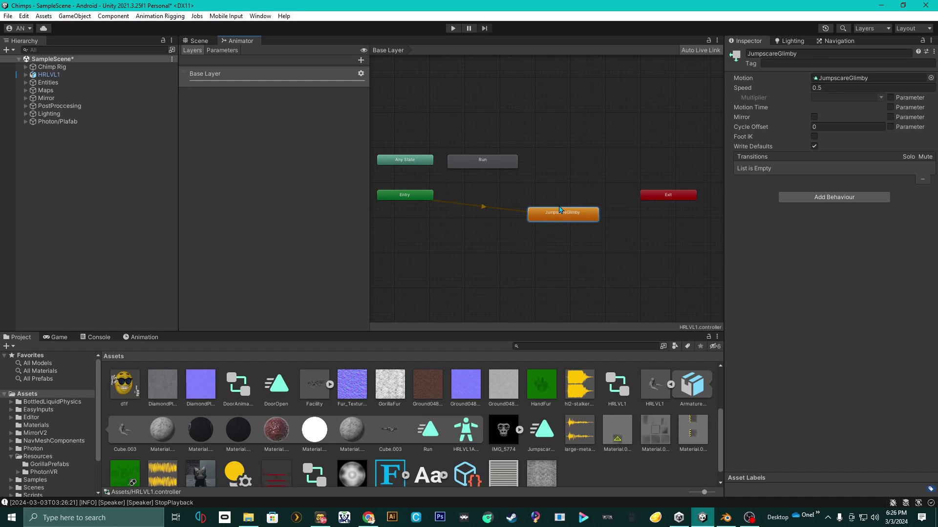
left_click(500, 167)
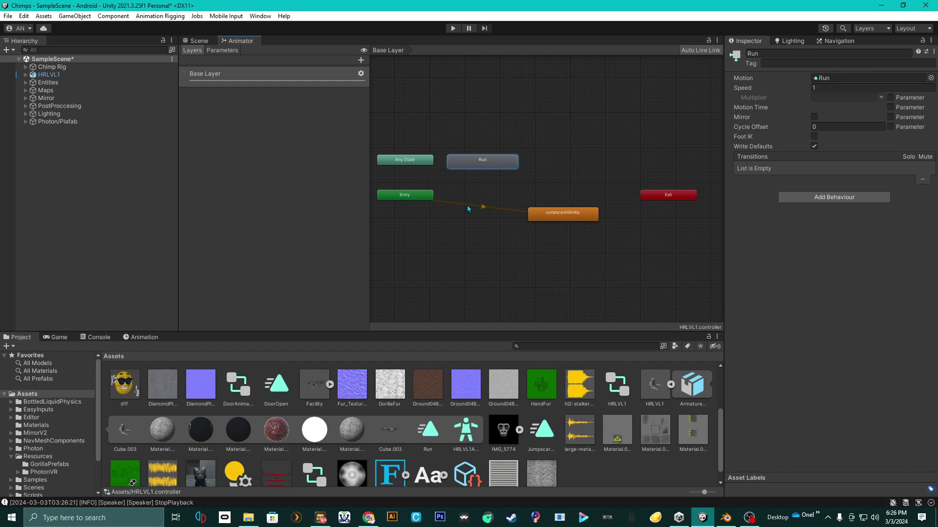
left_click(542, 215)
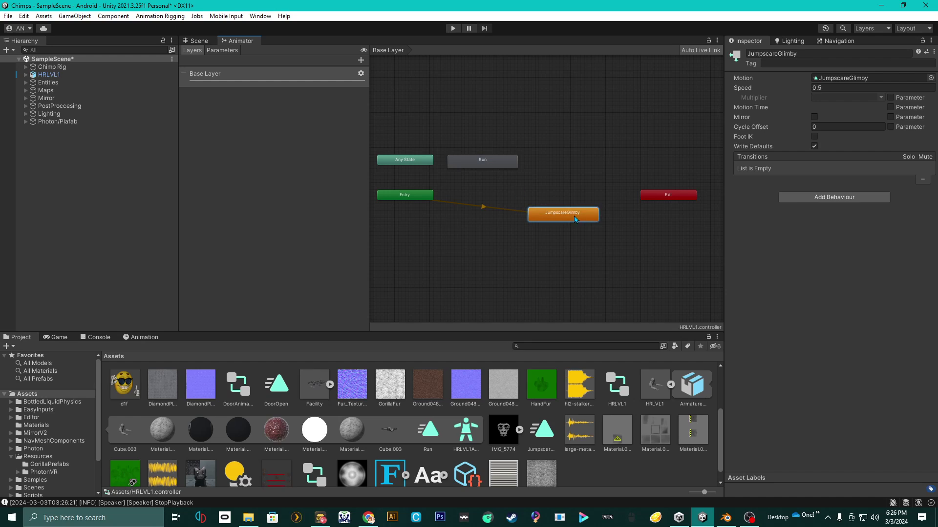
- Move the JumpscareGlimby state back beside Any State and delete the Run state
left_click_drag(569, 218, 511, 155)
left_click(499, 160)
key("Delete")
left_click(473, 150)
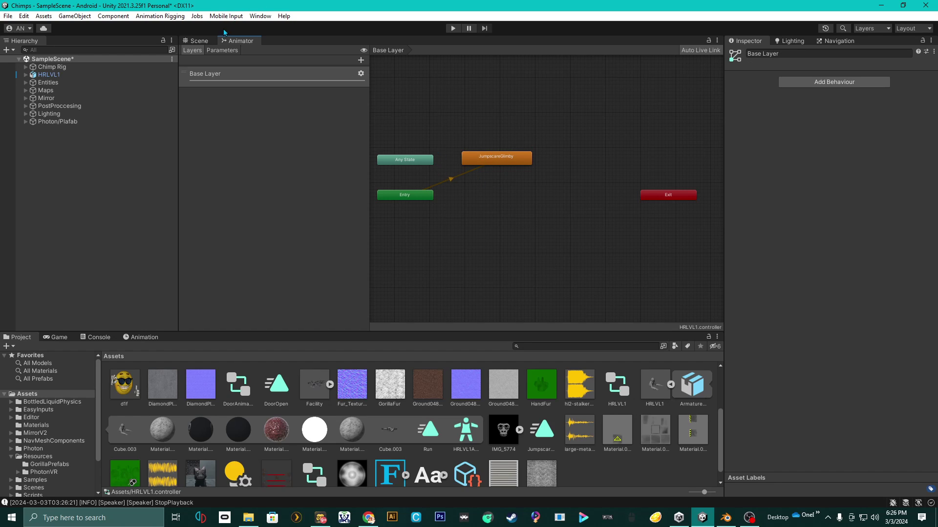
- Select the HRLVL1 monster in the scene and assign the HRLVL1 controller to its Animator component
left_click(197, 41)
left_click(406, 170)
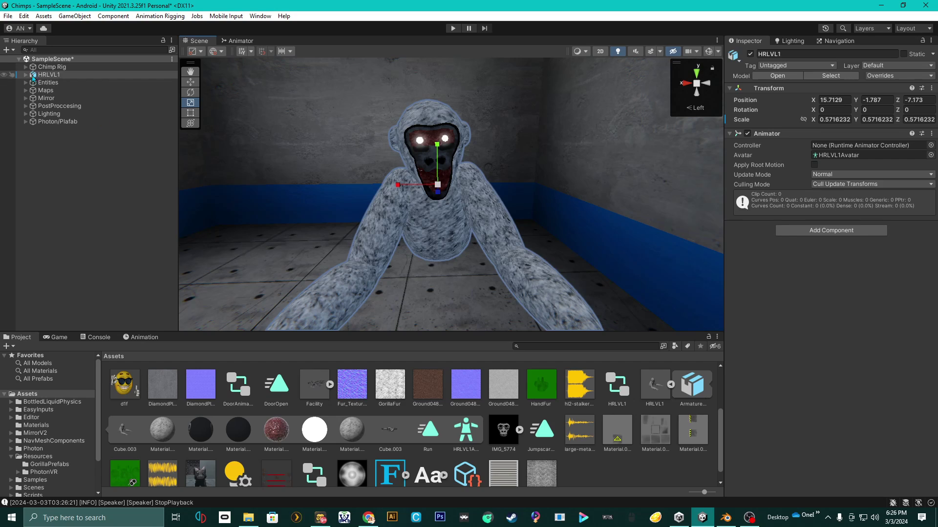
left_click(816, 154)
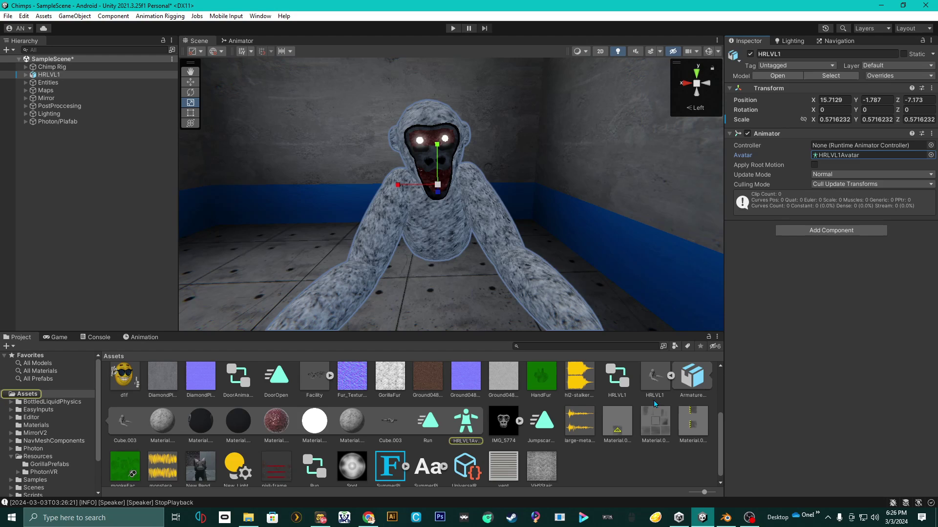
left_click(671, 375)
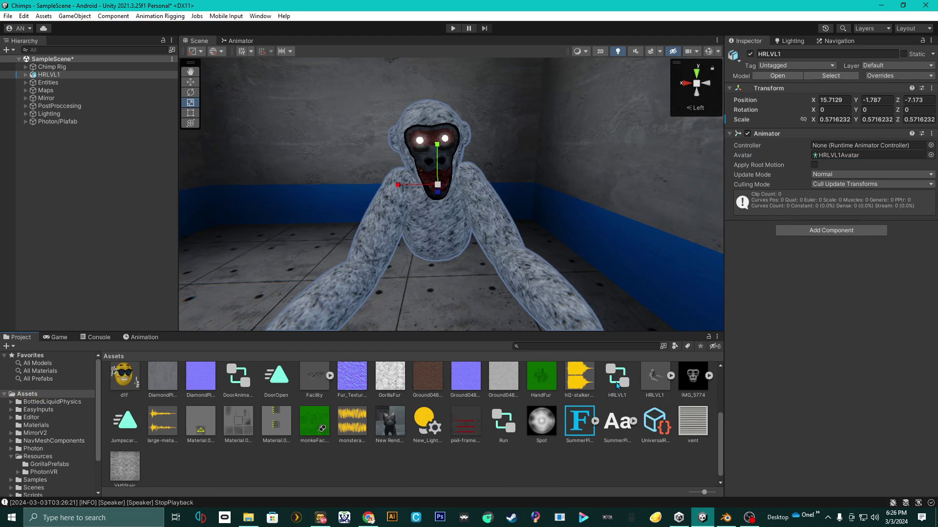
left_click(238, 42)
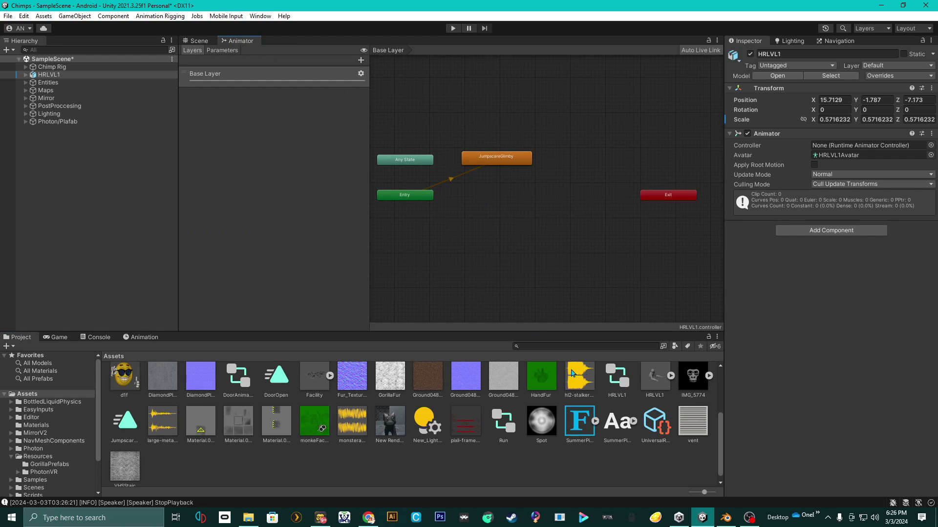
left_click(204, 44)
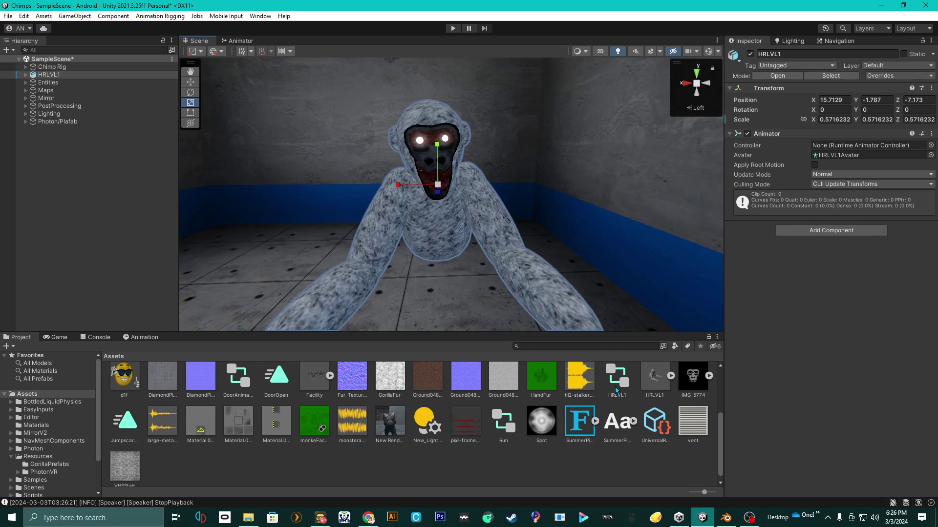
left_click_drag(619, 381, 839, 151)
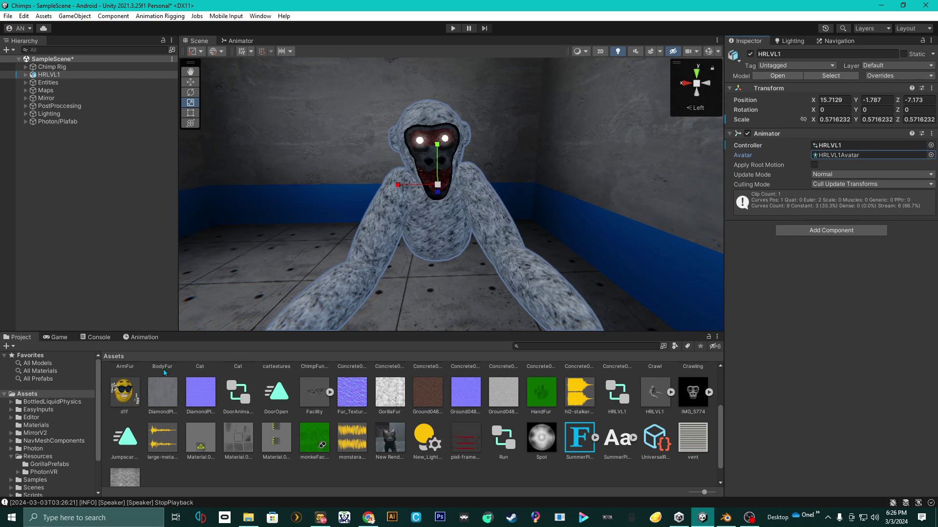
- Close the Animation window, then reopen it and dock it beside the Console
left_click(260, 16)
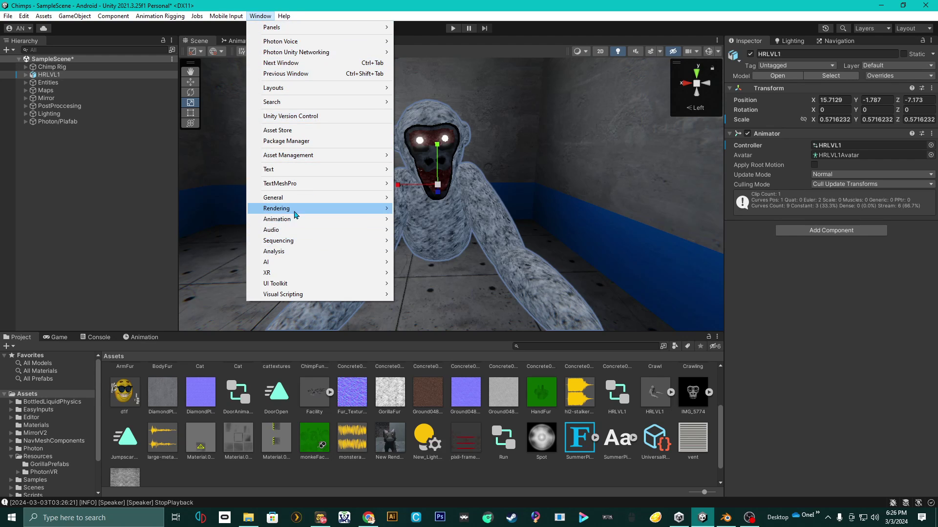
mouse_move(292, 219)
left_click(420, 220)
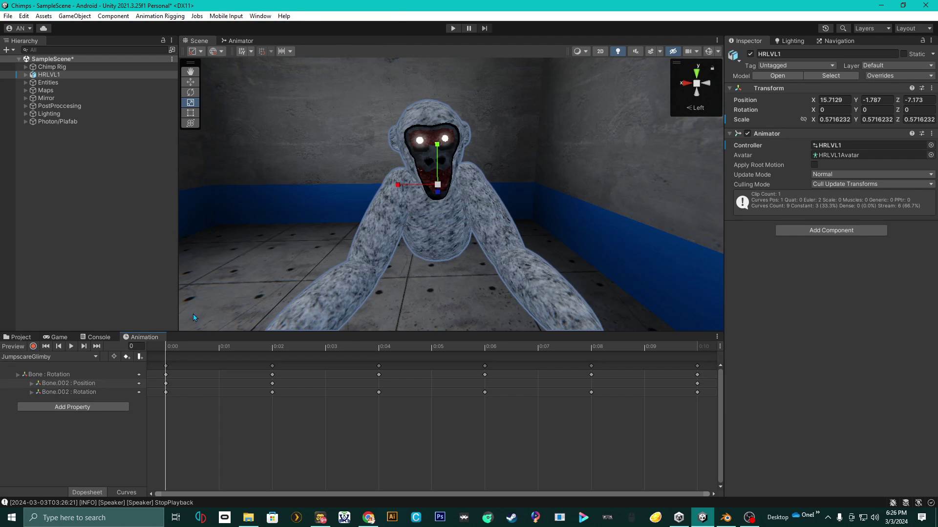
right_click(144, 339)
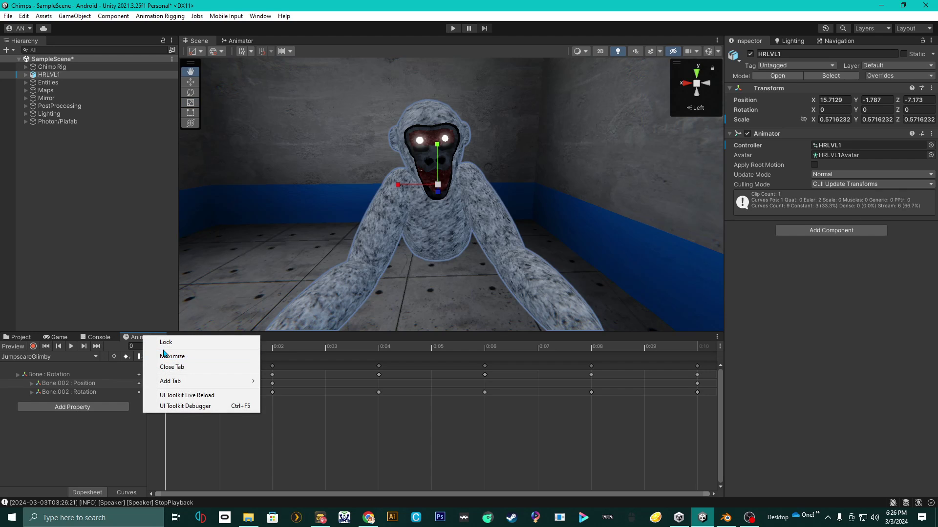
left_click(170, 370)
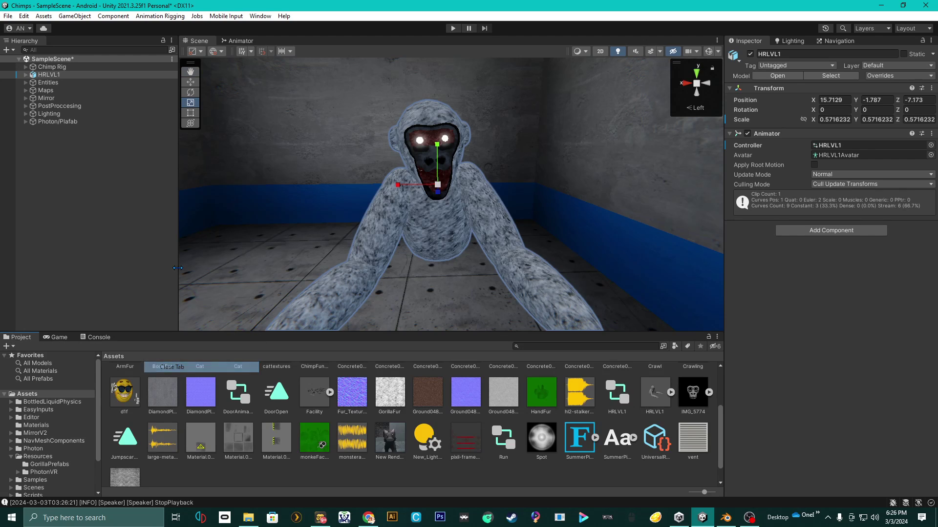
left_click(260, 16)
mouse_move(299, 225)
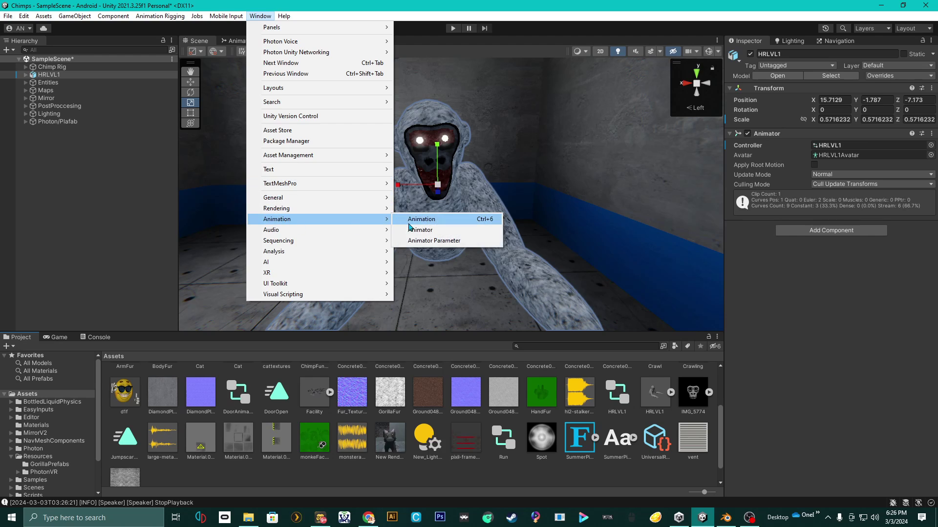
left_click(411, 221)
left_click_drag(393, 221, 135, 338)
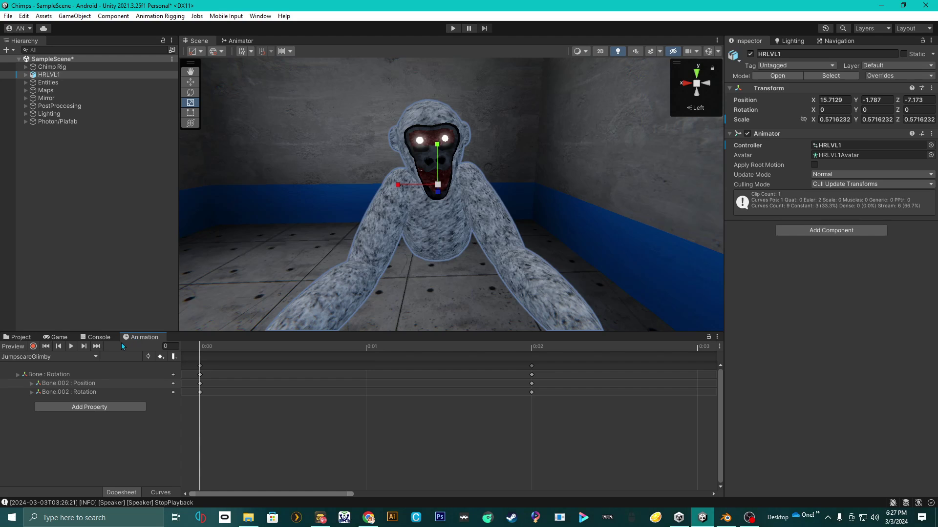
- Preview the JumpscareGlimby animation on HRLVL1 and view the moving monster from the front and the side
scroll(383, 385, "down", 10)
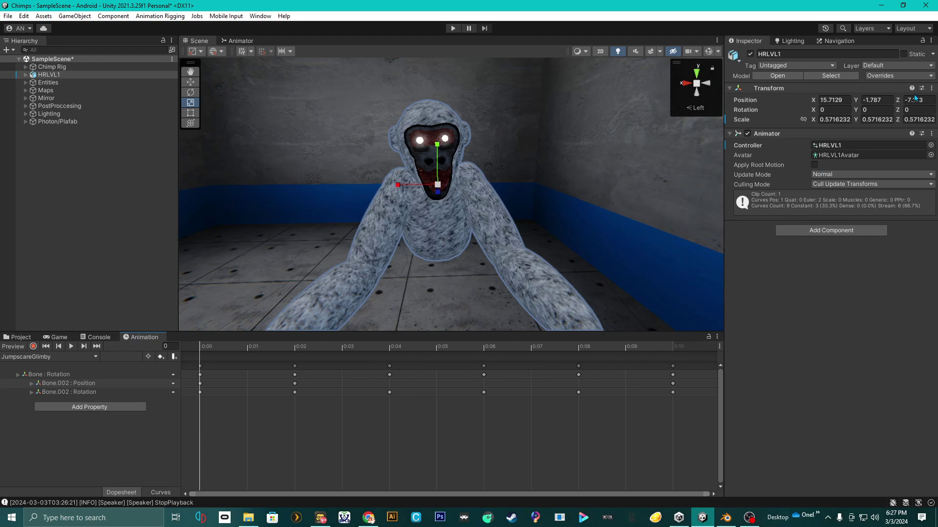
scroll(650, 408, "down", 8)
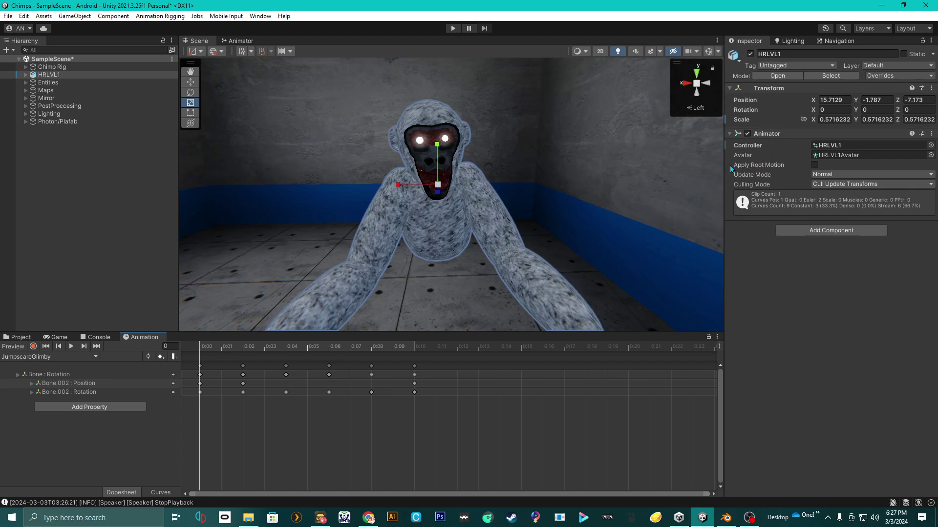
left_click(71, 346)
left_click(71, 346)
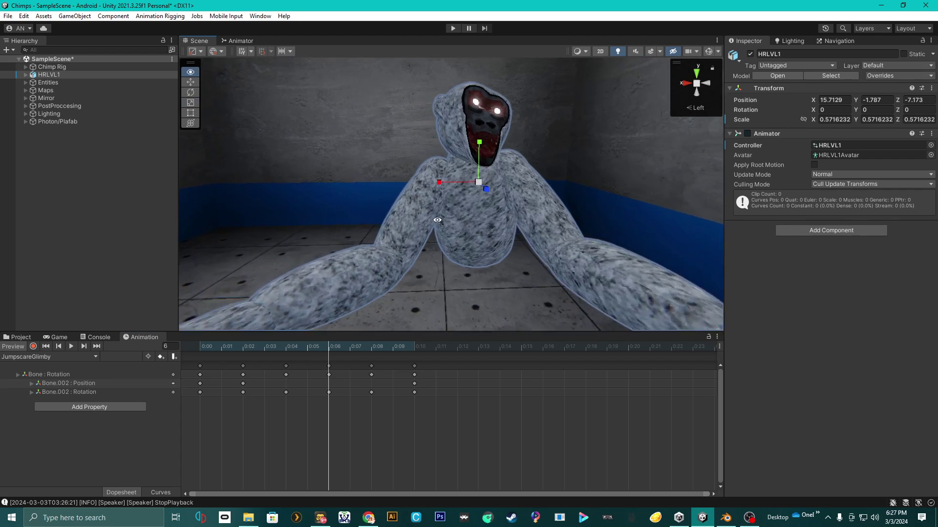
key("w")
right_click_drag(437, 221, 501, 204)
key("s")
left_click(71, 346)
key("s")
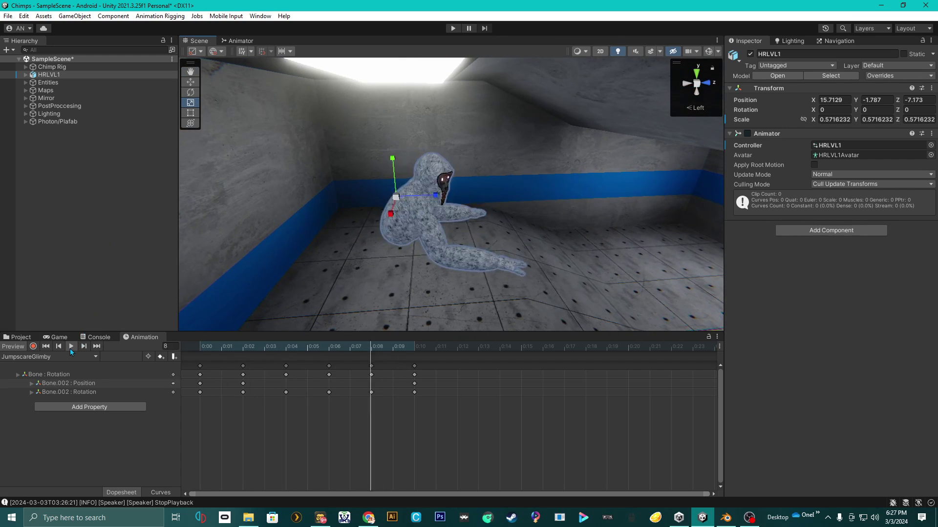
- Return to the project assets and delete the HRLVL1 monster from the scene
left_click(22, 338)
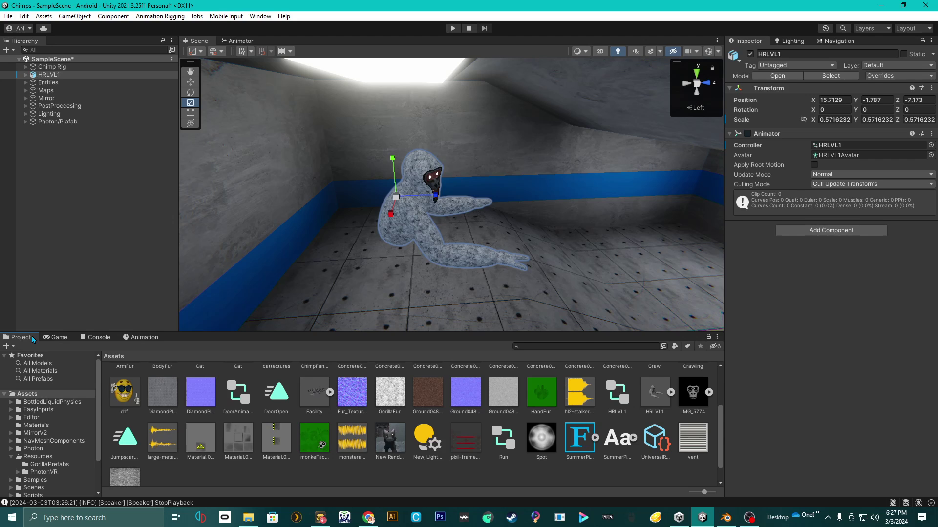
right_click(785, 136)
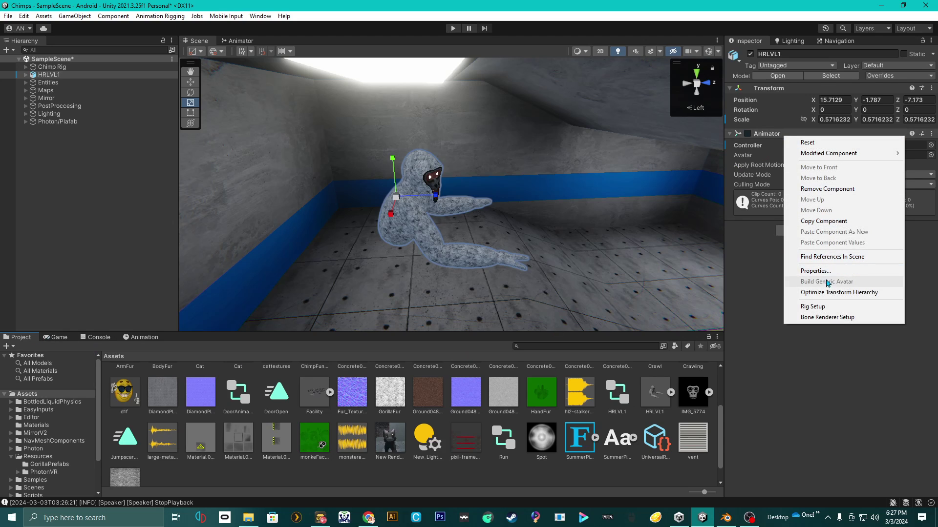
left_click(64, 80)
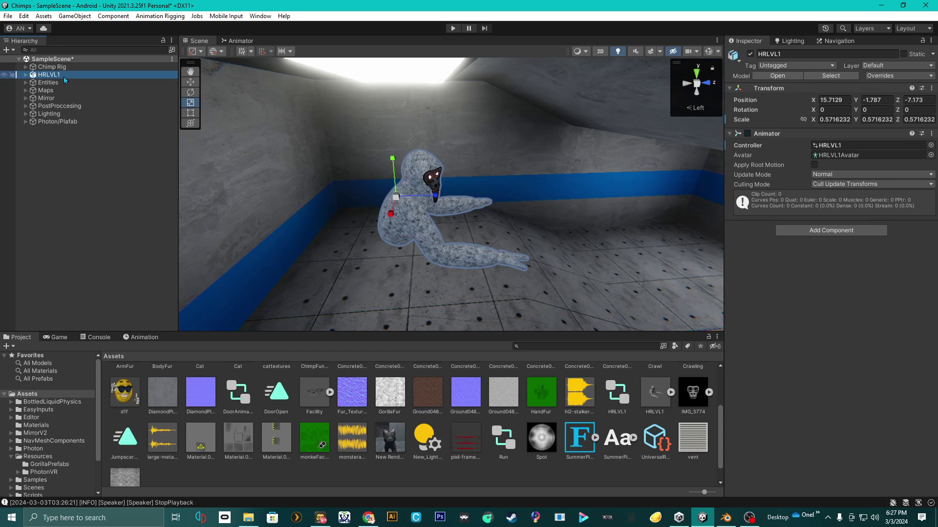
key("Delete")
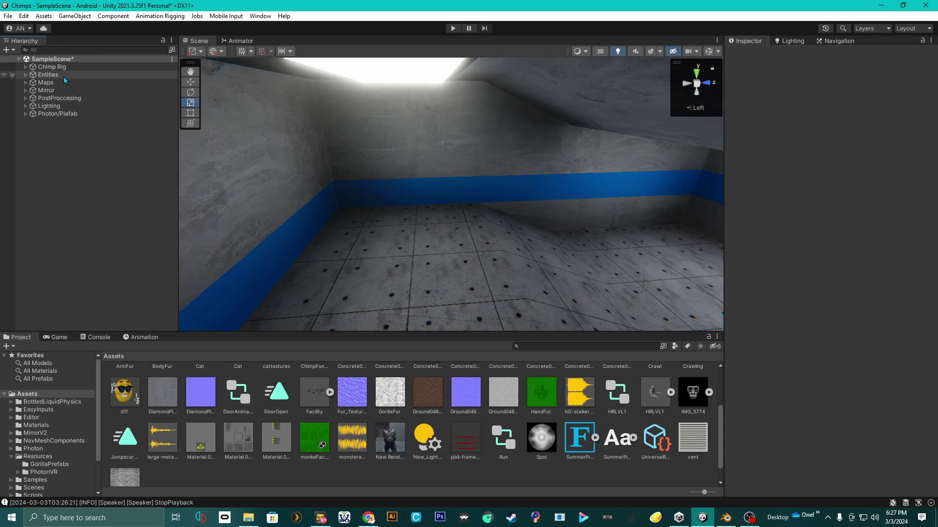
right_click_drag(391, 152, 328, 248)
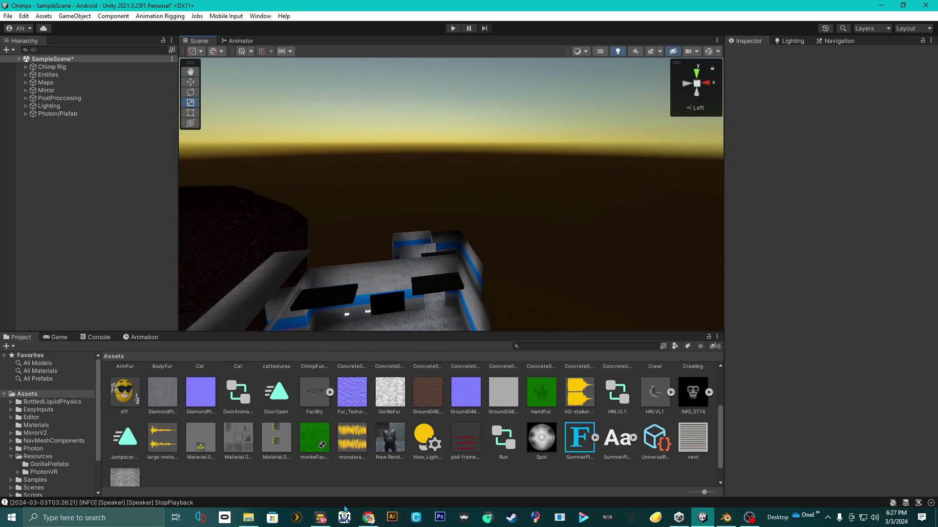
- Switch to Chrome and look over the page and comments of the video "How To Make A Monster For Your Gorilla Tag Fan Game"
left_click(368, 518)
scroll(108, 337, "down", 3)
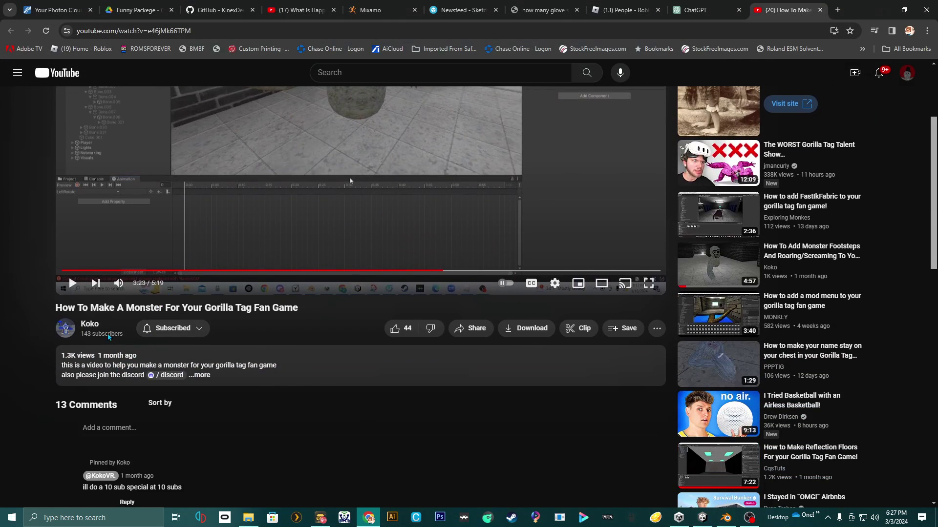
scroll(326, 352, "down", 3)
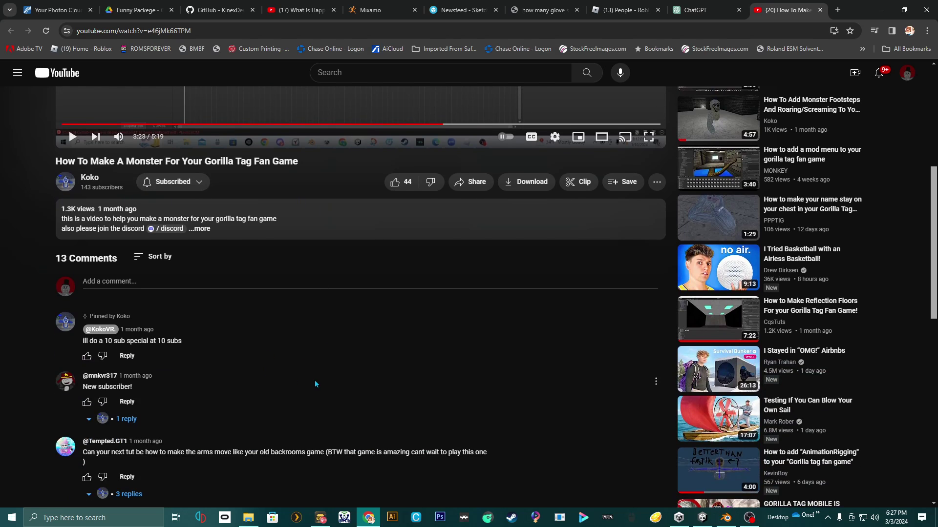
scroll(317, 383, "up", 6)
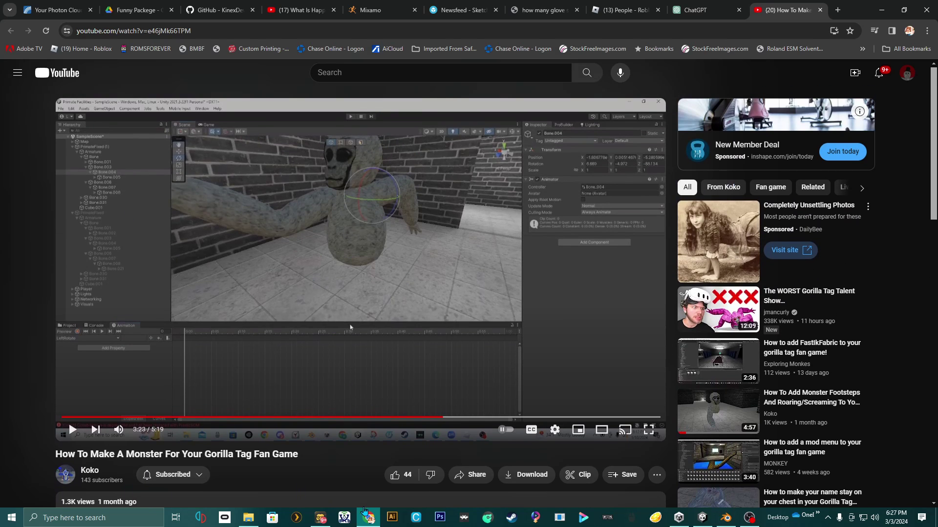
- Open the video creator's channel, look through its list of Gorilla Tag fan game tutorials, and return to Unity
left_click(89, 470)
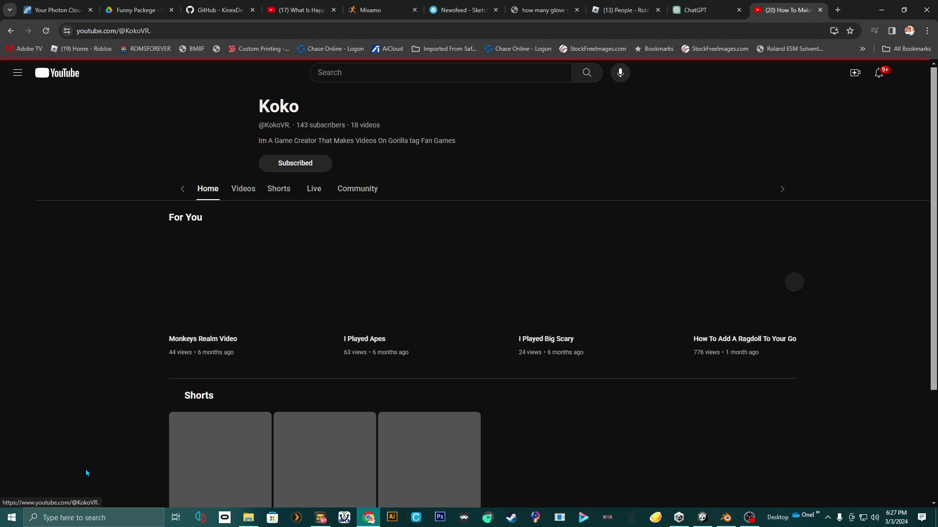
left_click(215, 188)
scroll(350, 272, "down", 1)
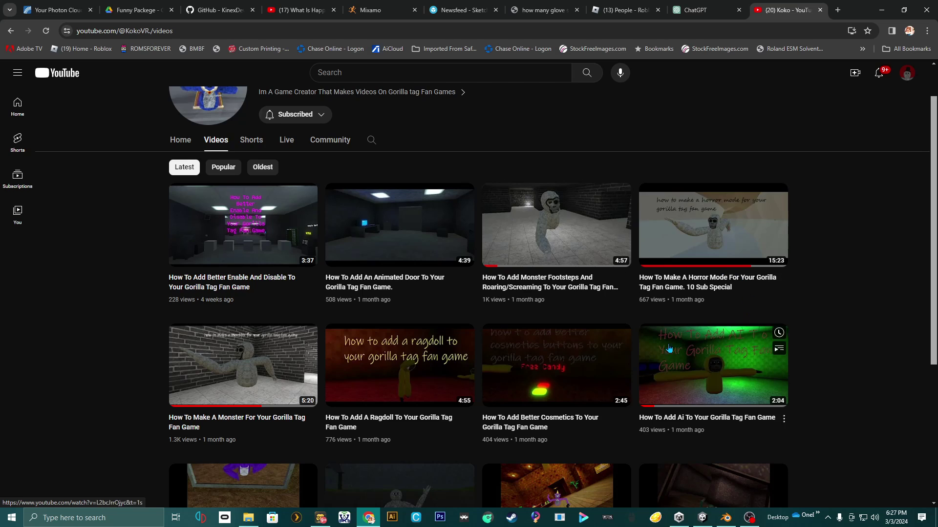
scroll(829, 389, "down", 3)
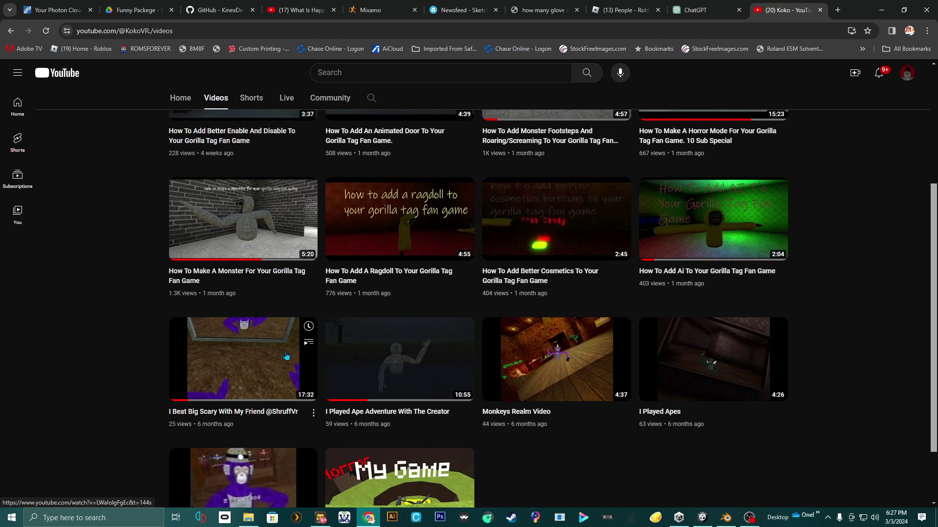
scroll(286, 355, "up", 4)
left_click(369, 517)
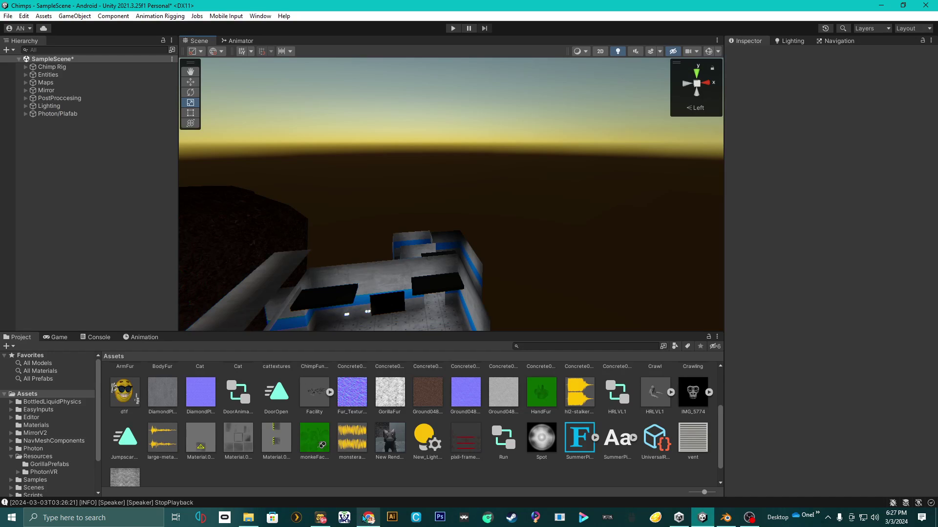
right_click_drag(529, 211, 557, 215)
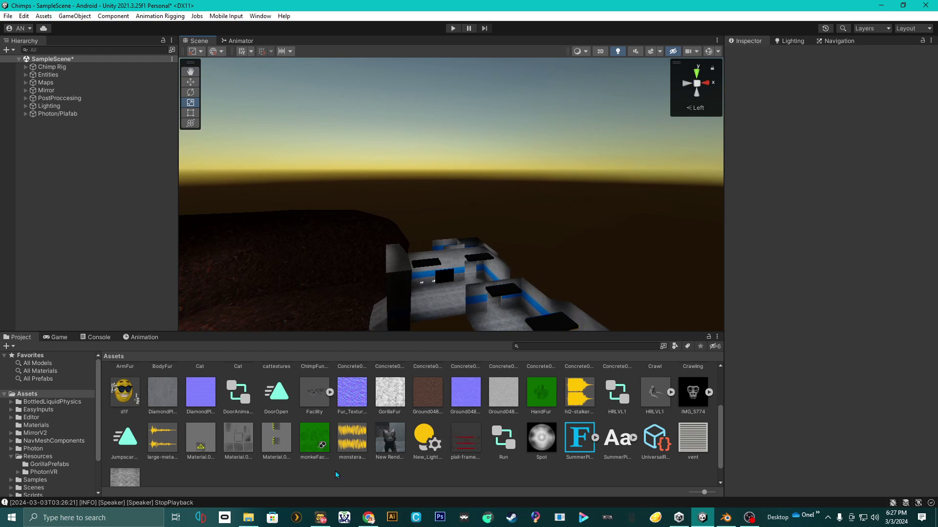
left_click(368, 516)
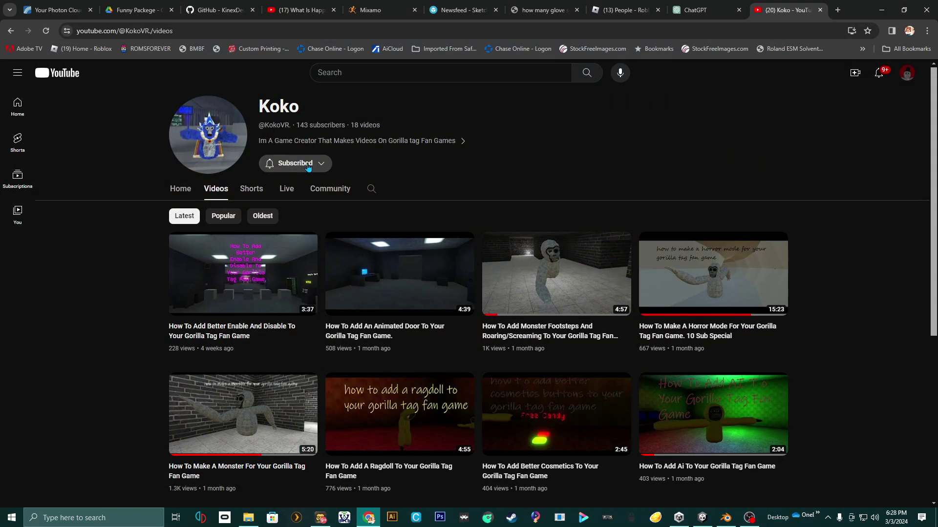
left_click(368, 517)
right_click_drag(579, 264, 449, 201)
left_click(727, 518)
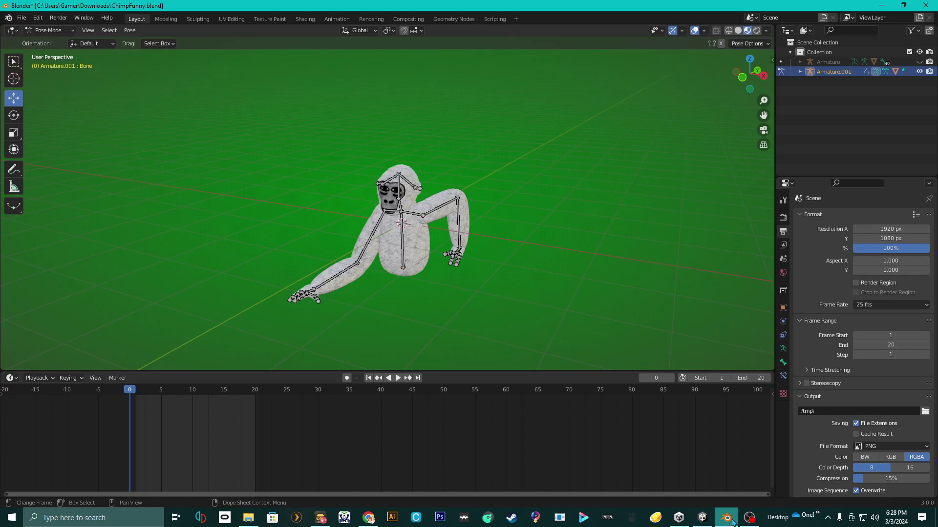
left_click(730, 521)
left_click(749, 518)
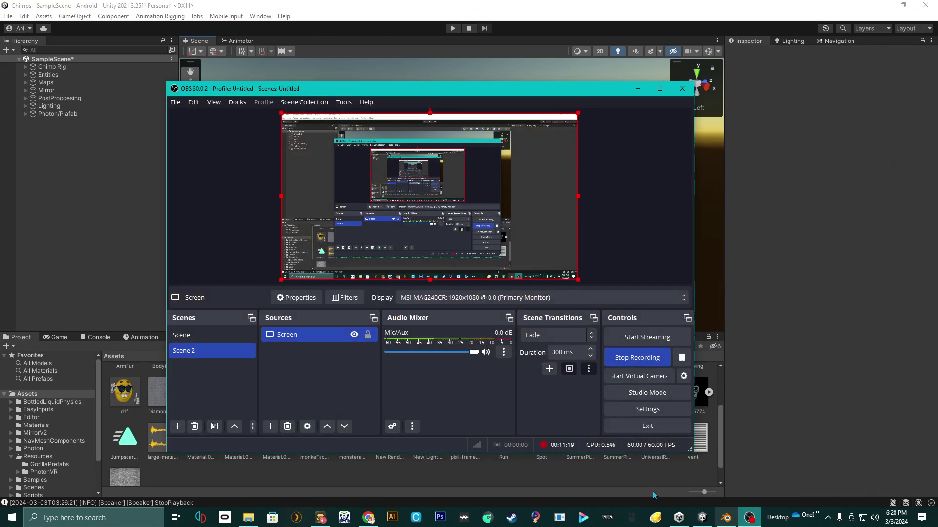